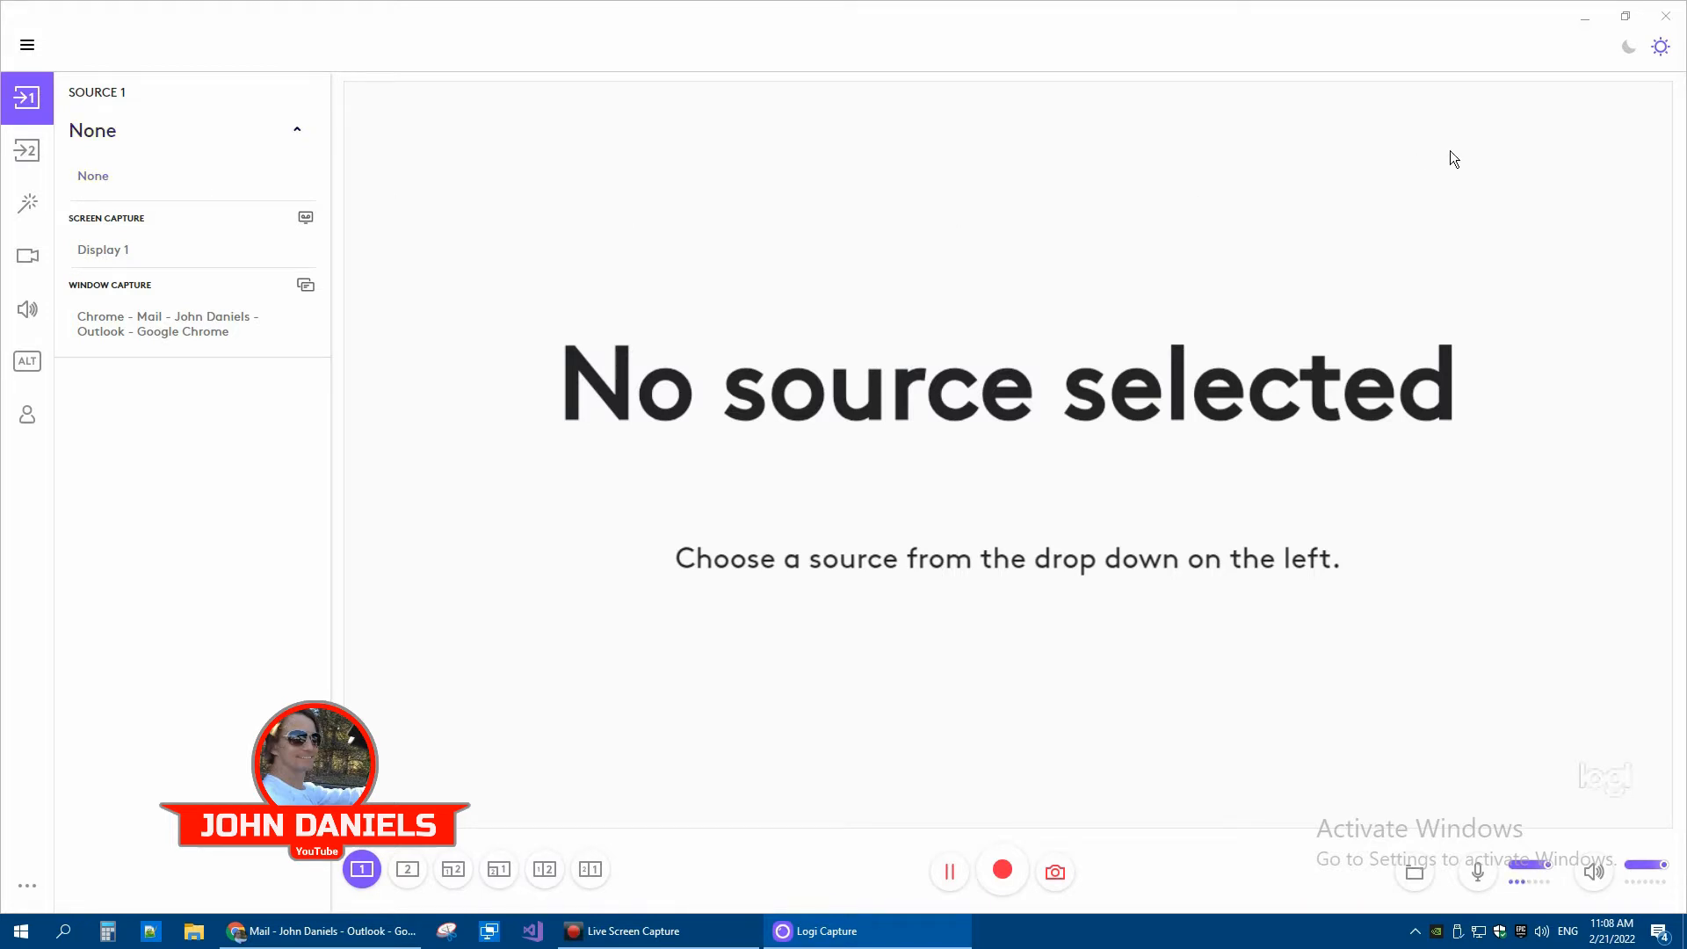
- Close the capture program and browse in File Explorer to C:\Program Files\Logitech\LogiCapture\bin
click(1664, 17)
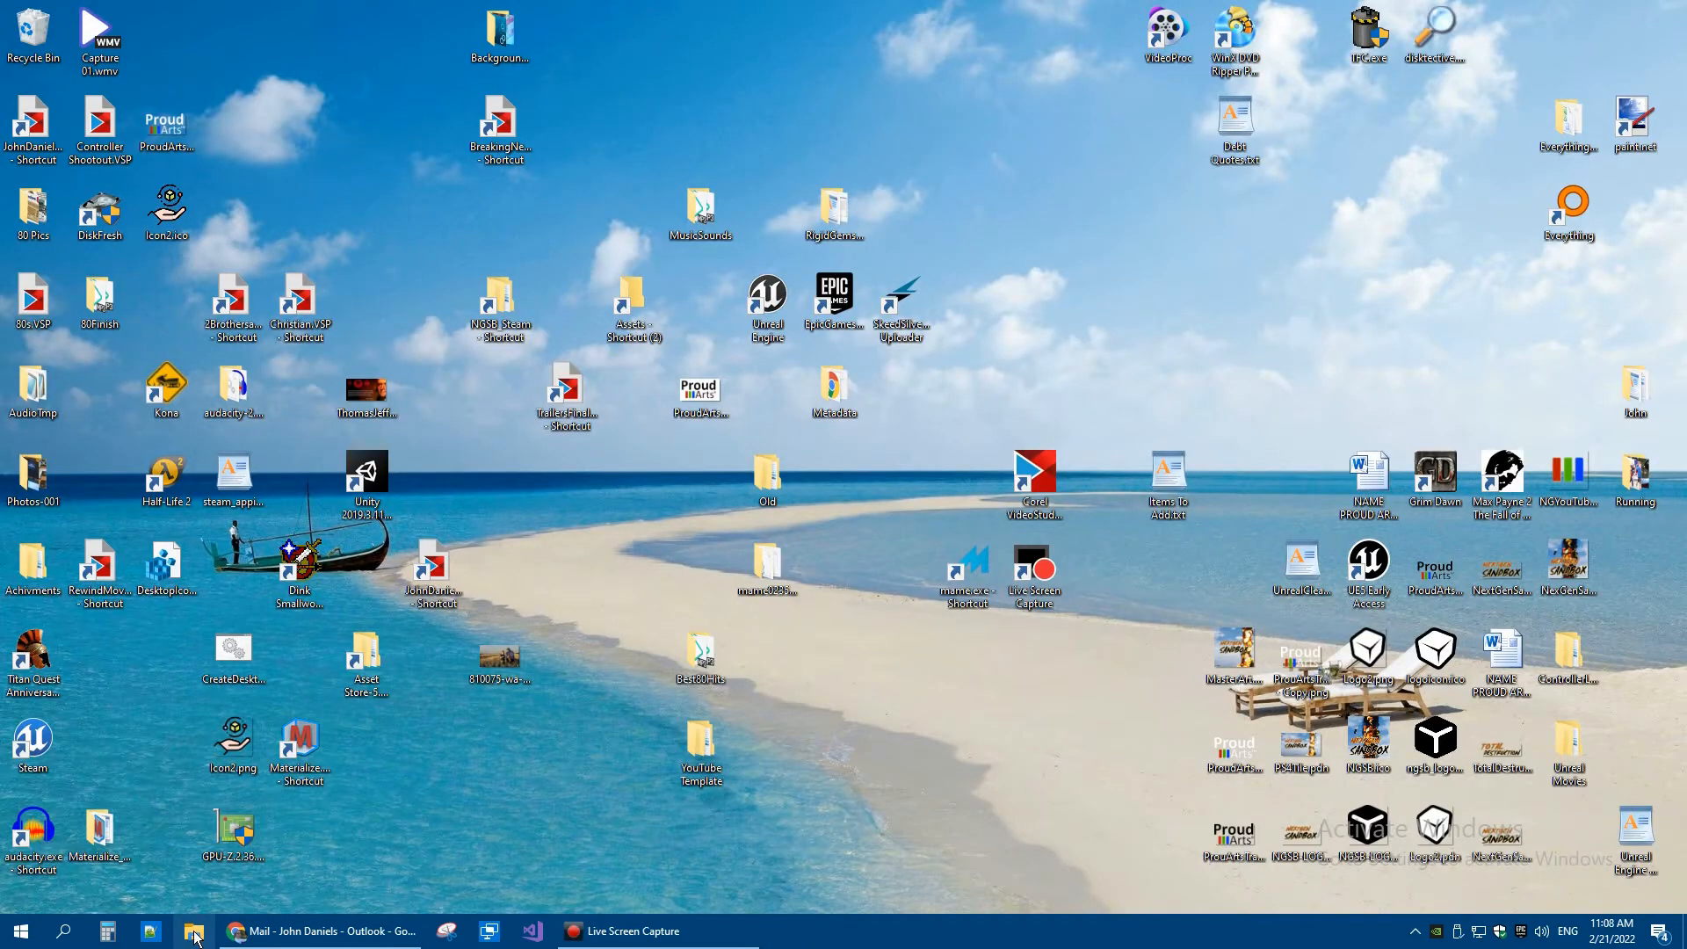
right_click(21, 933)
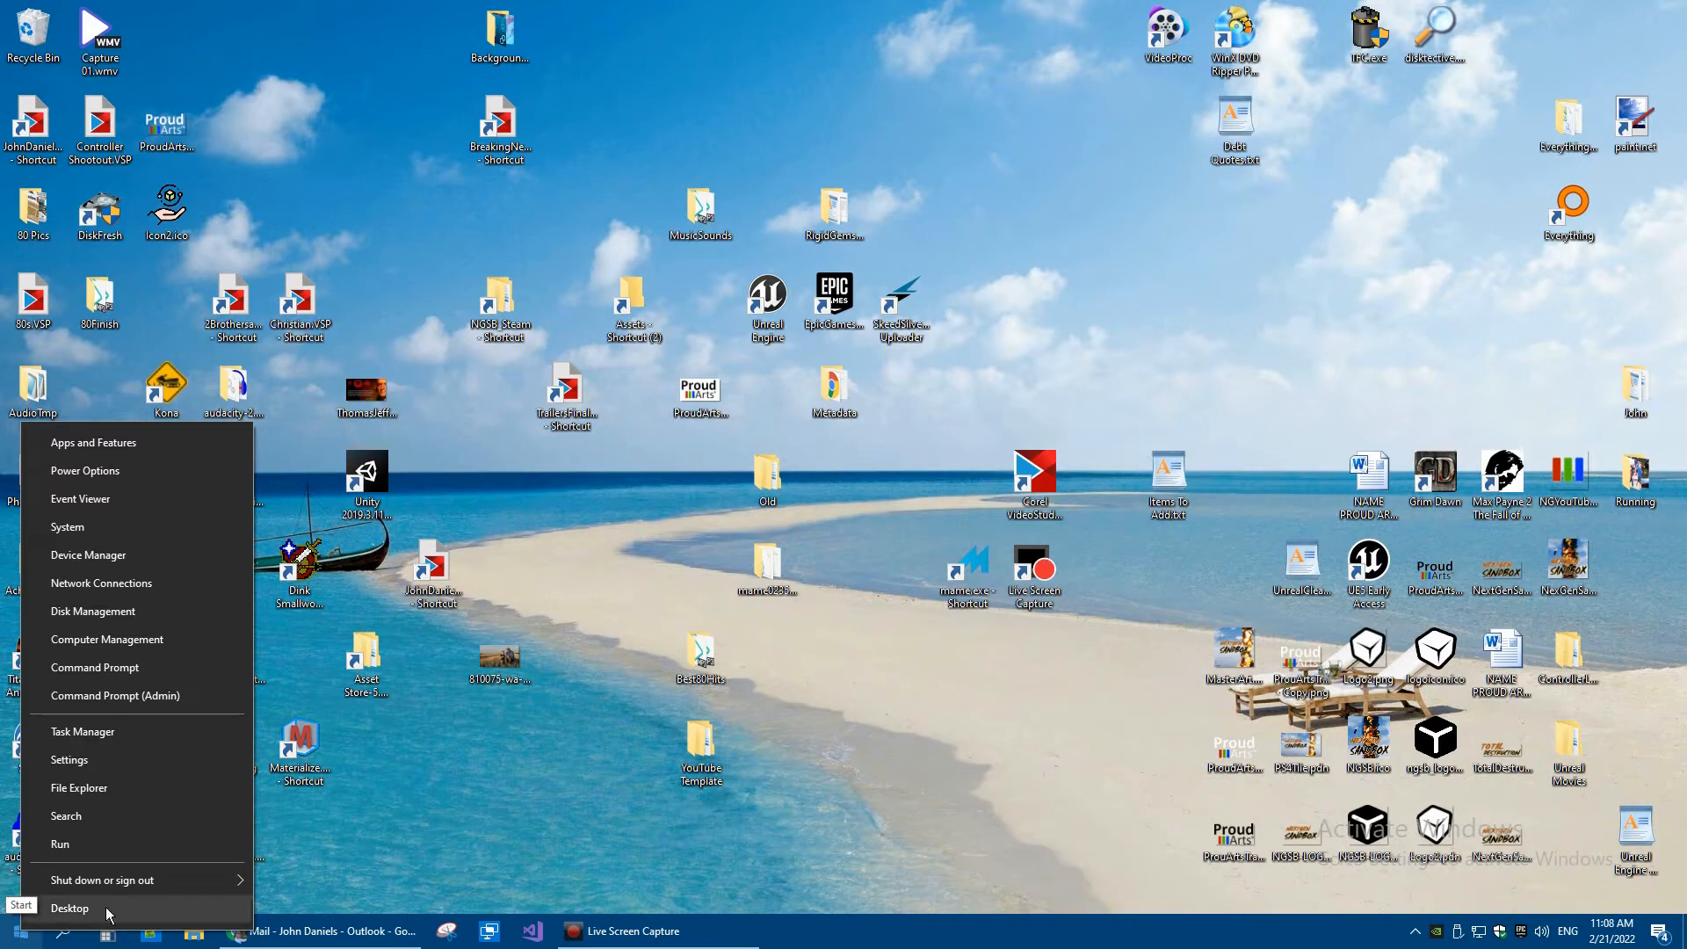
click(92, 791)
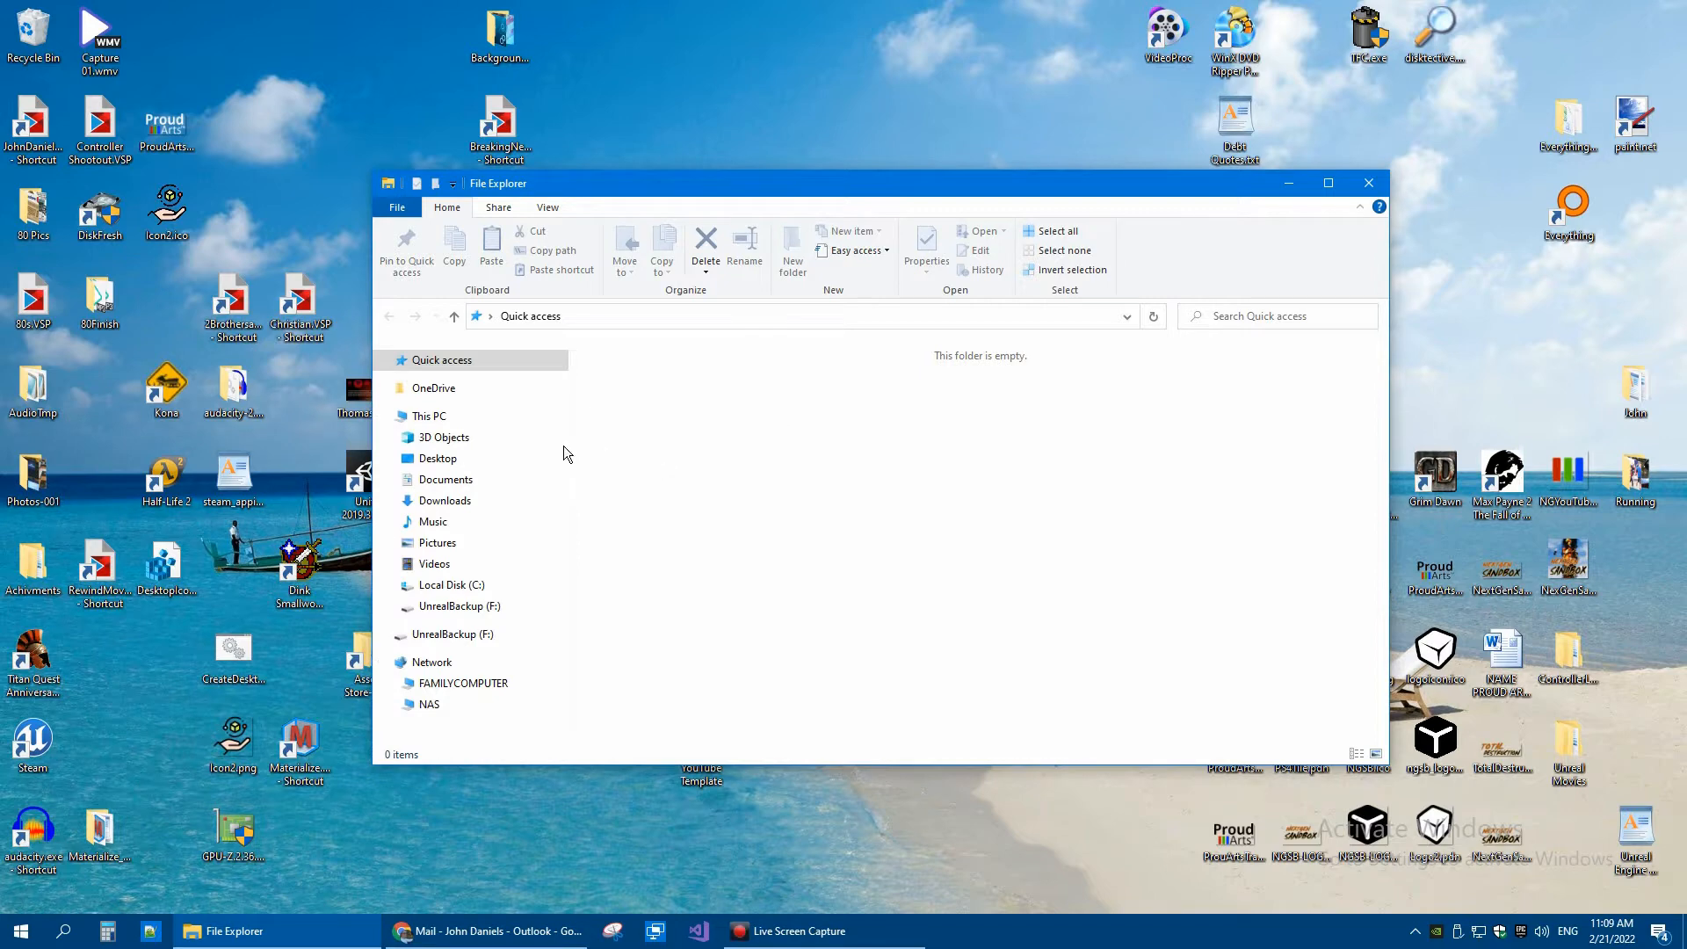
click(466, 586)
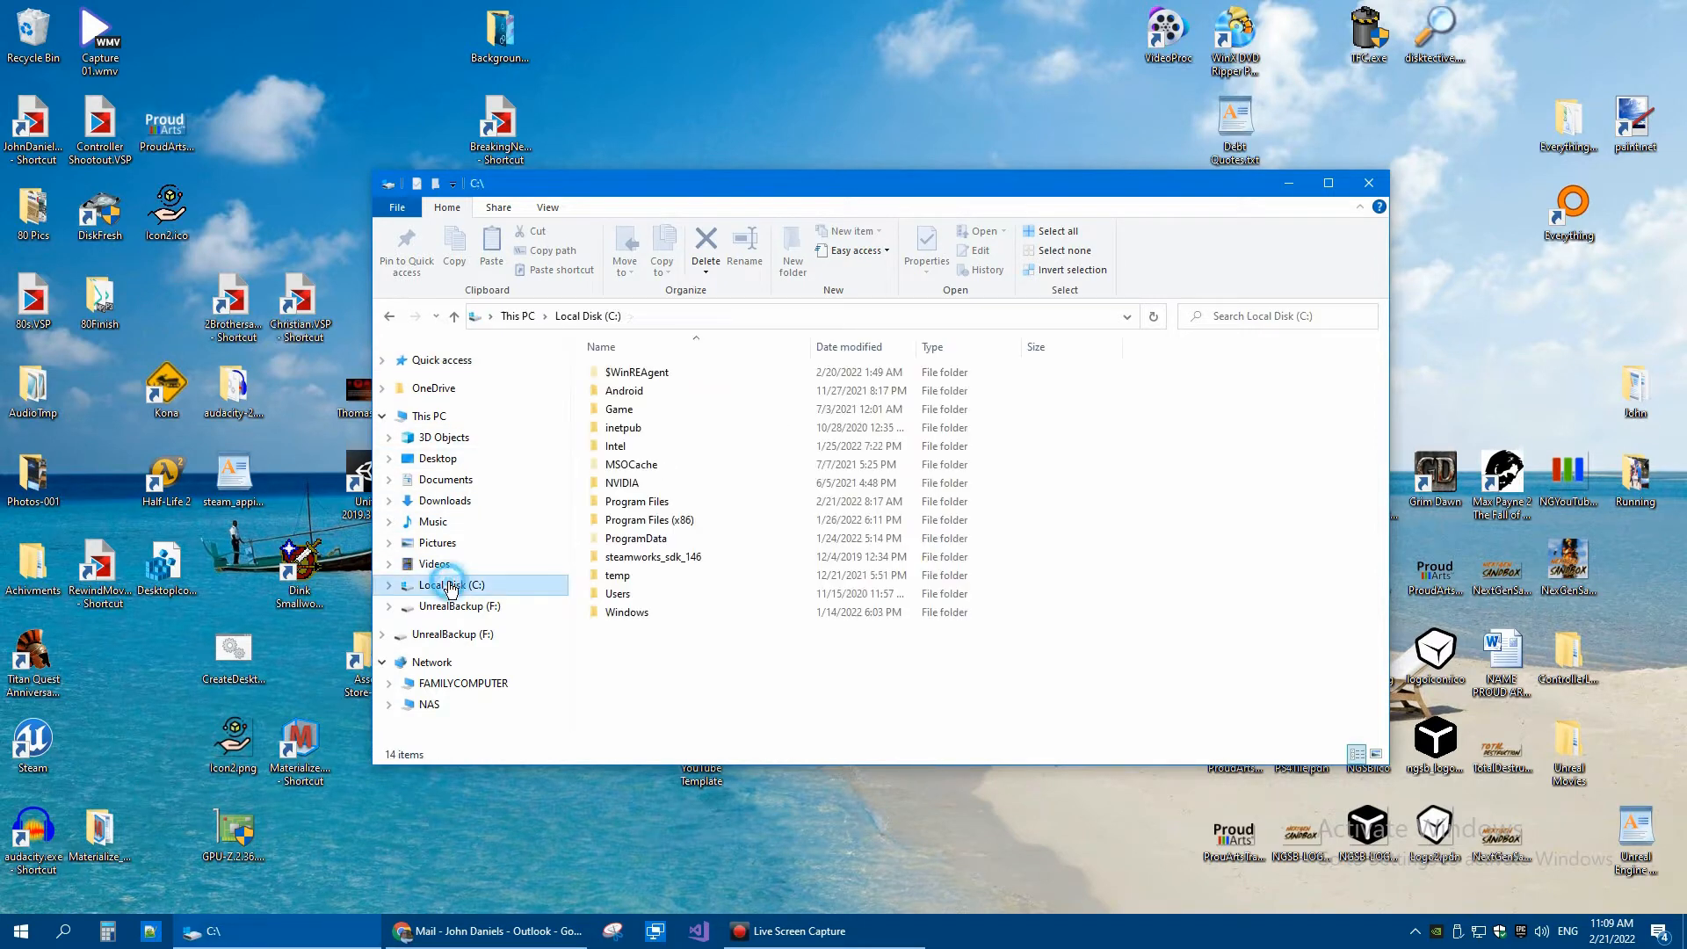
double_click(640, 504)
double_click(638, 578)
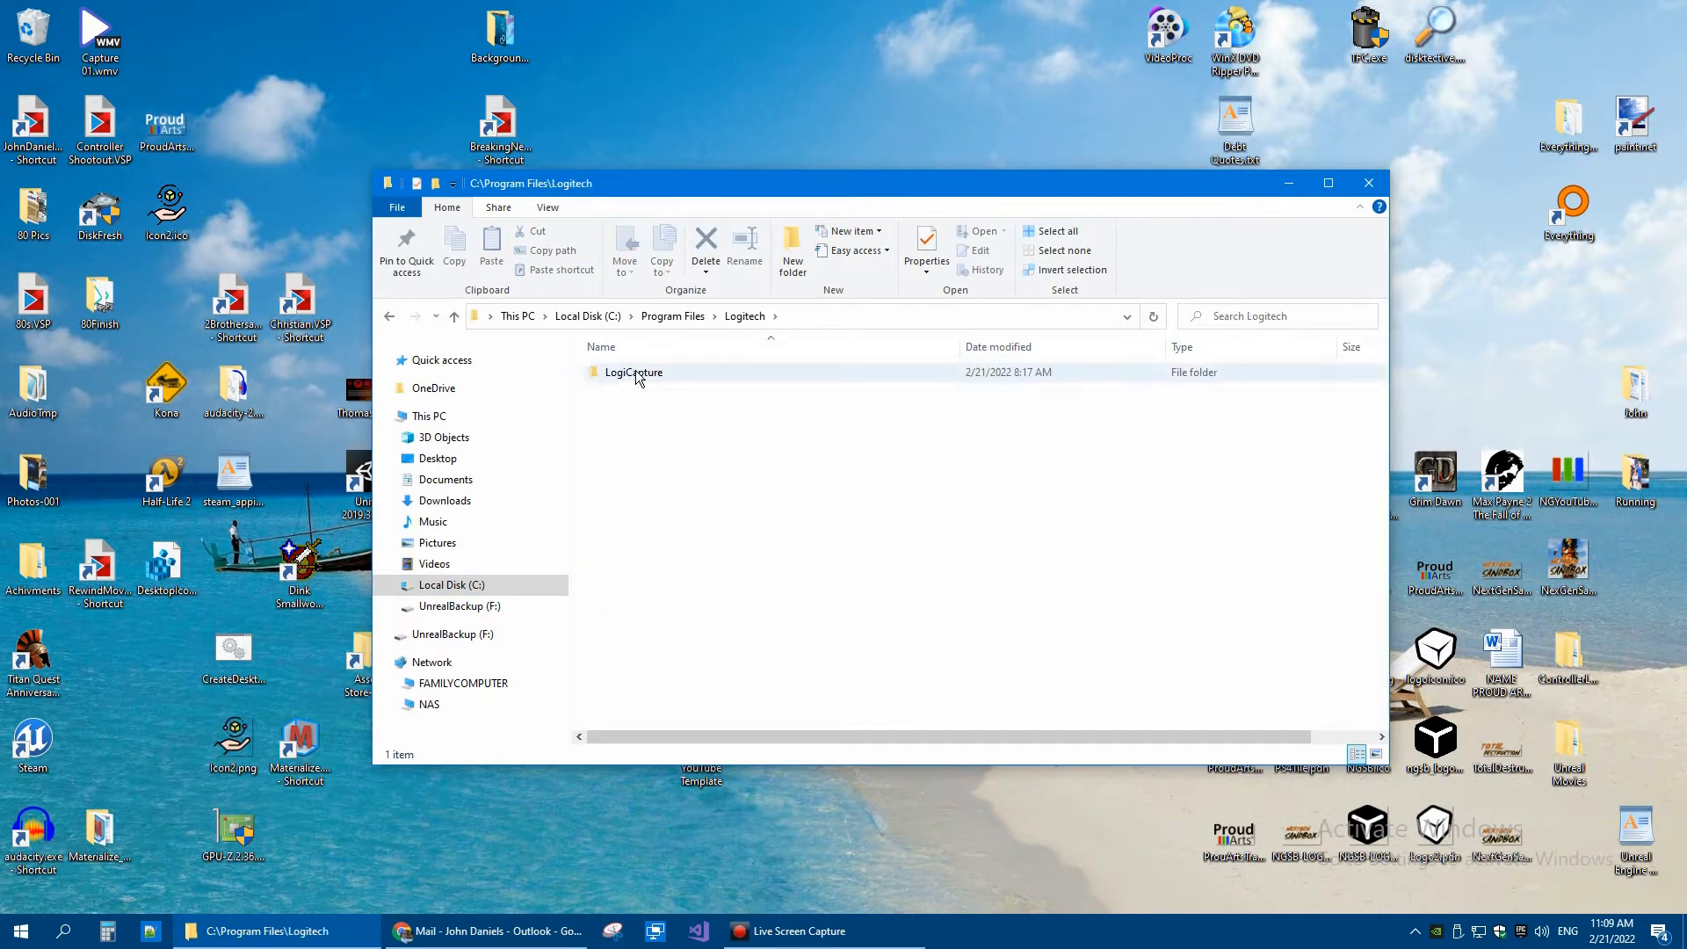
double_click(636, 373)
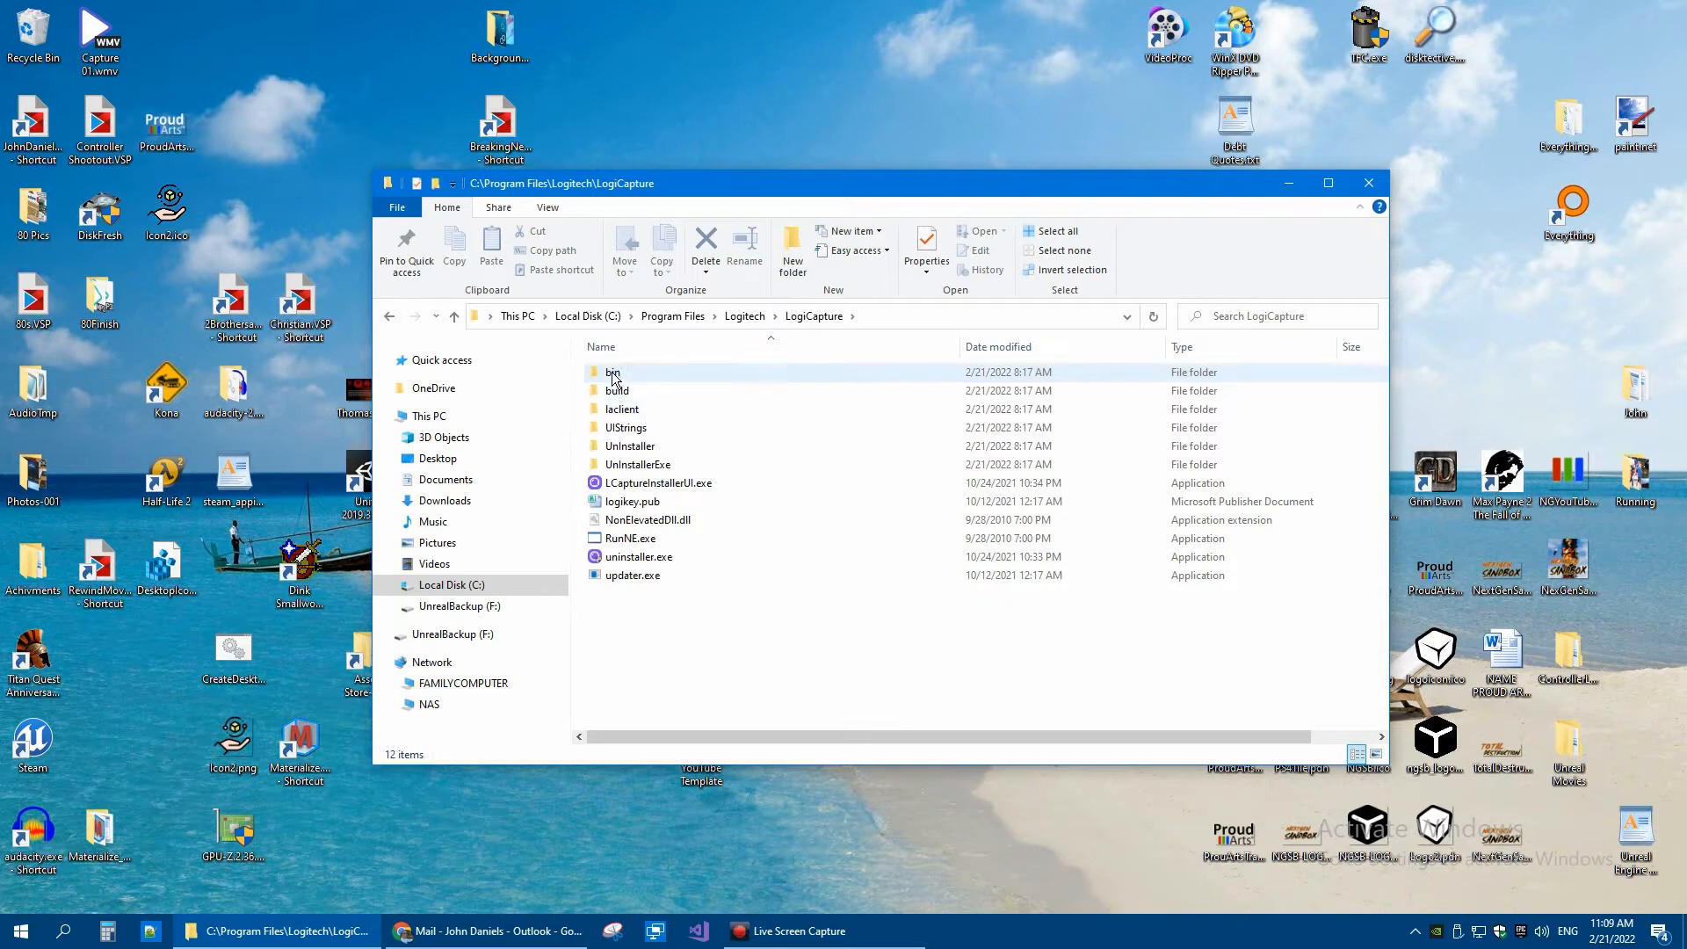
double_click(629, 376)
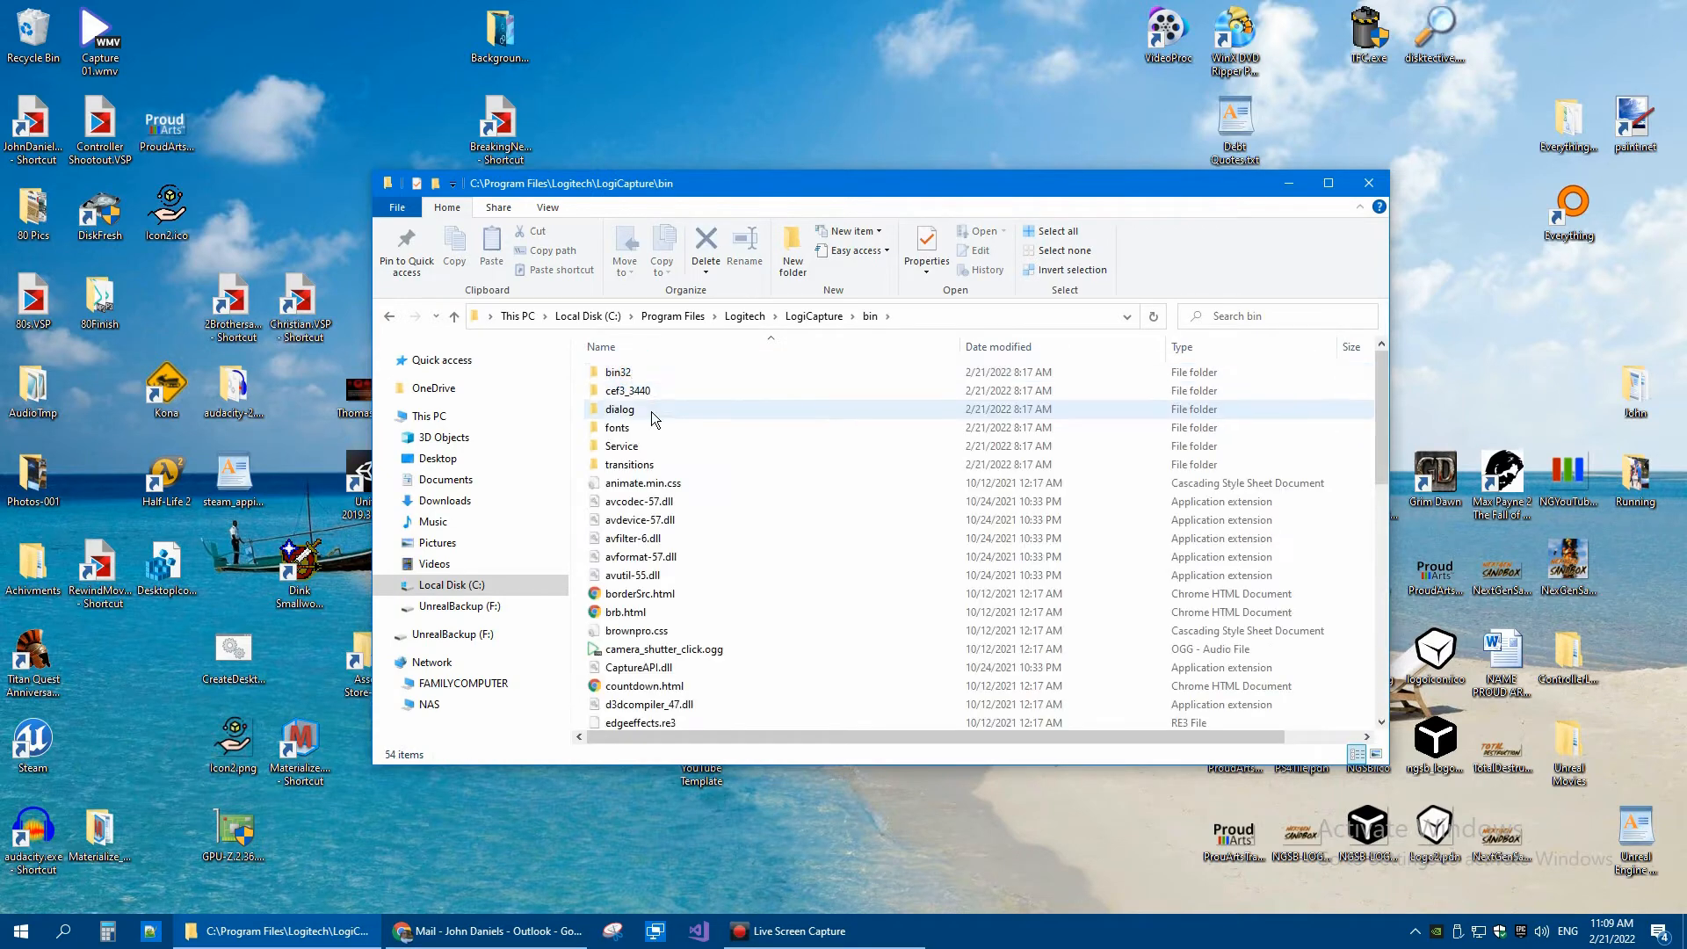
- Open LogiCapture.exe.config with Notepad, making Notepad the default app for .config files, and close the file again
scroll(703, 511, down, 6)
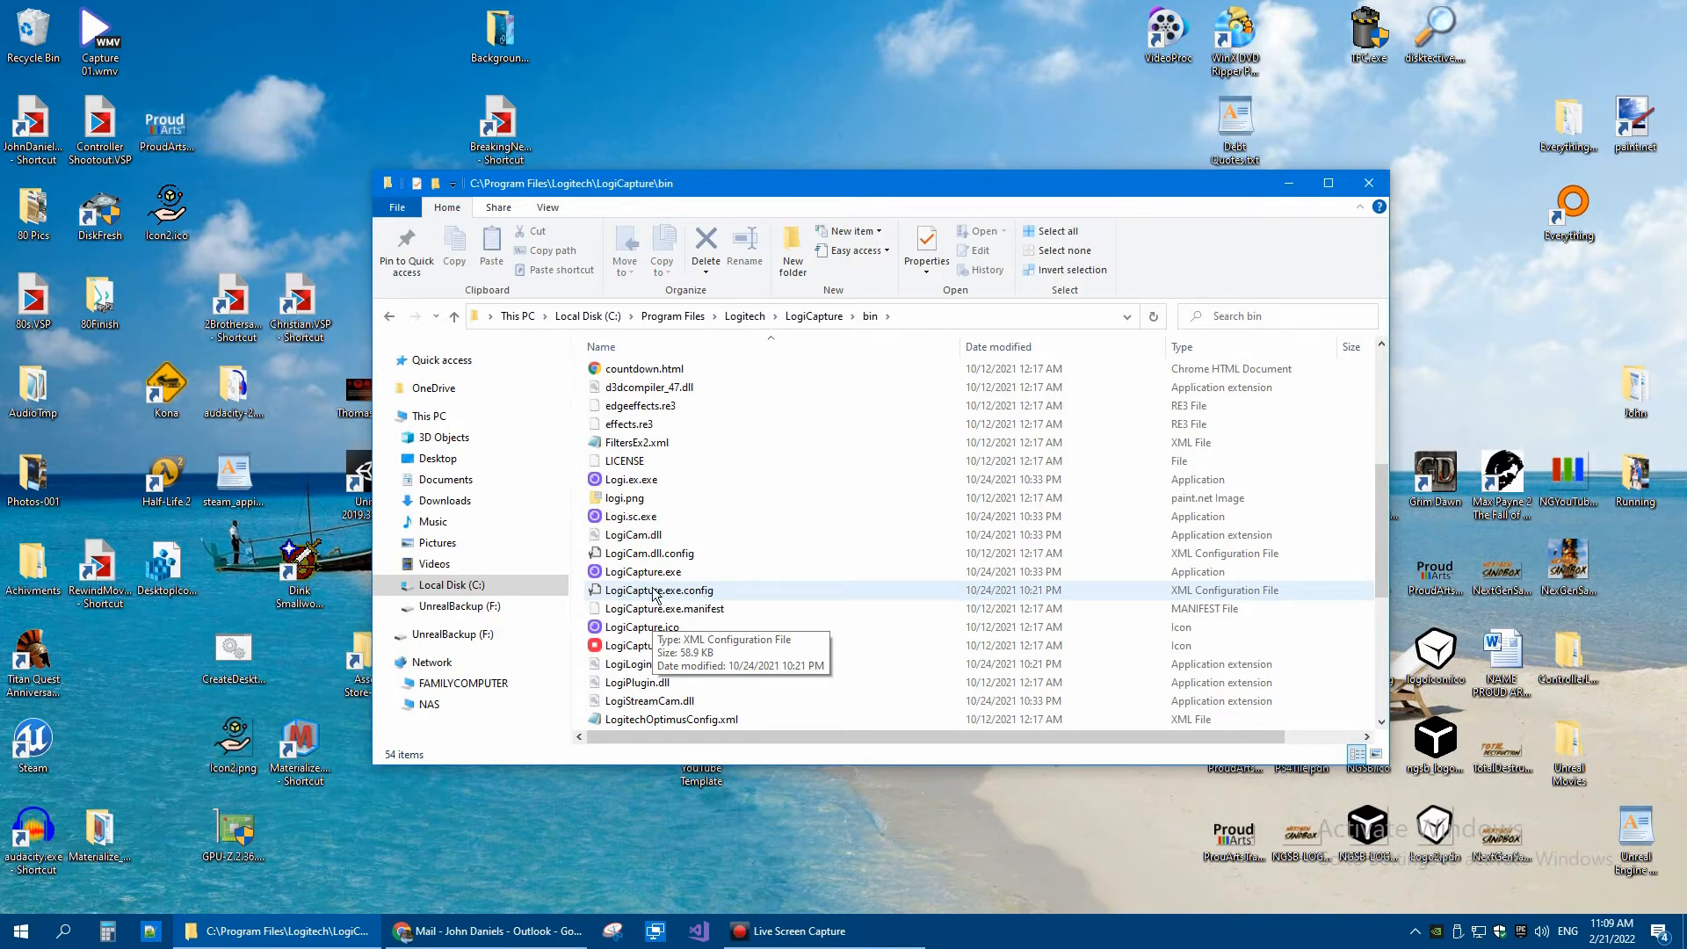
right_click(672, 596)
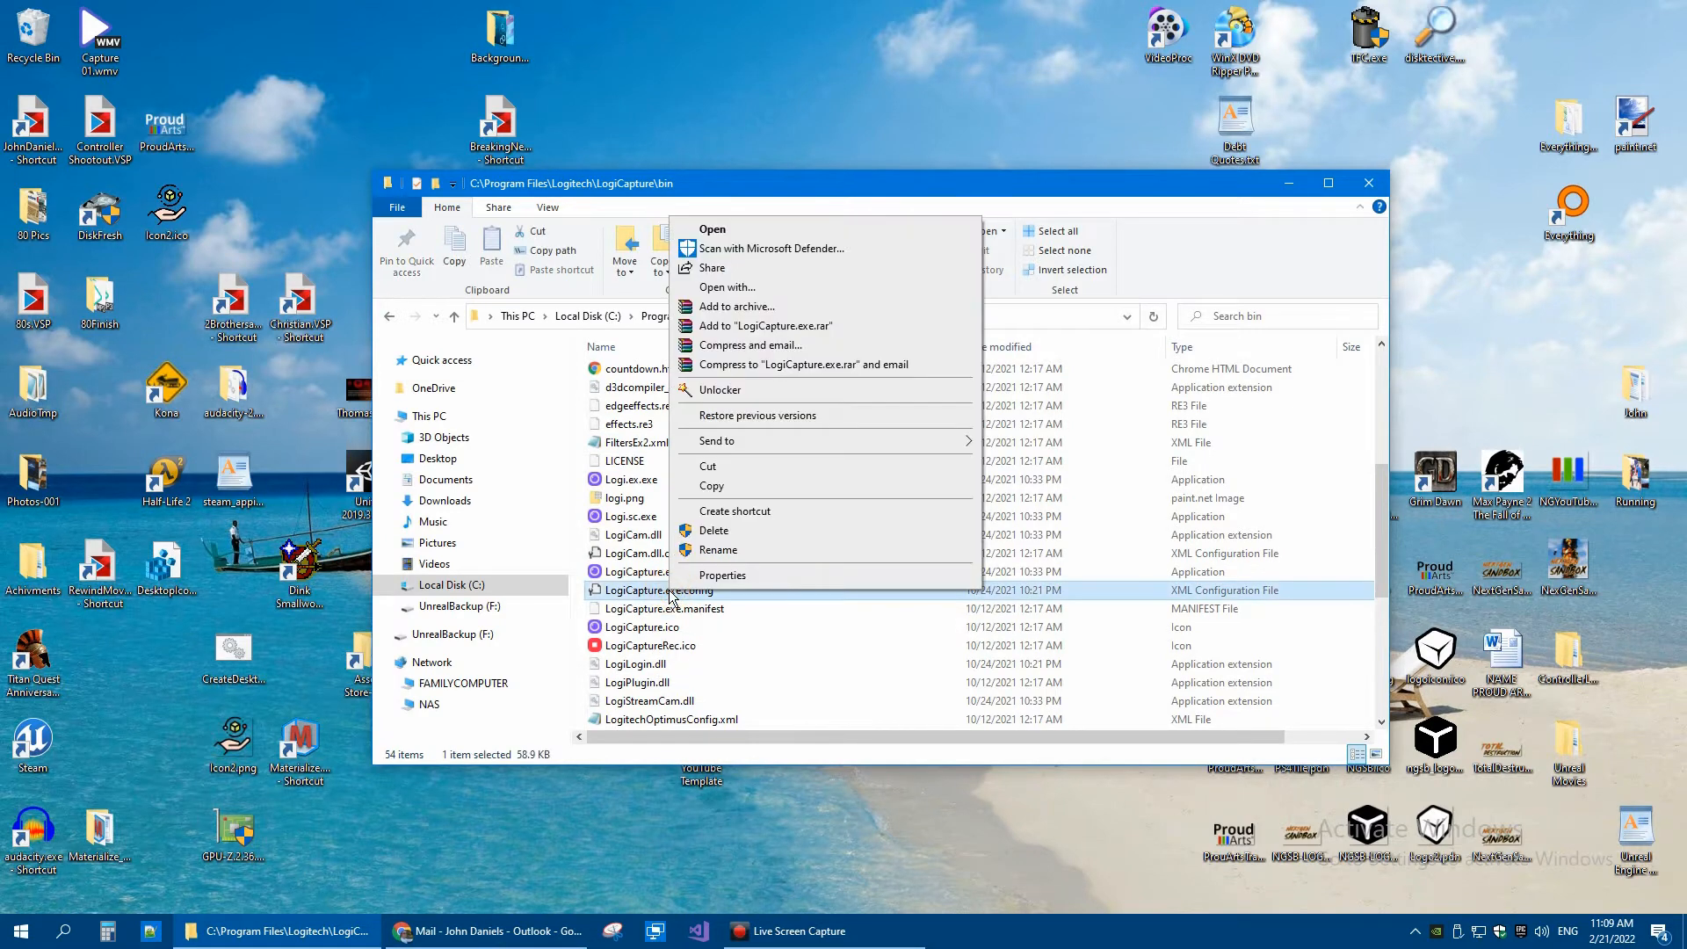
click(747, 288)
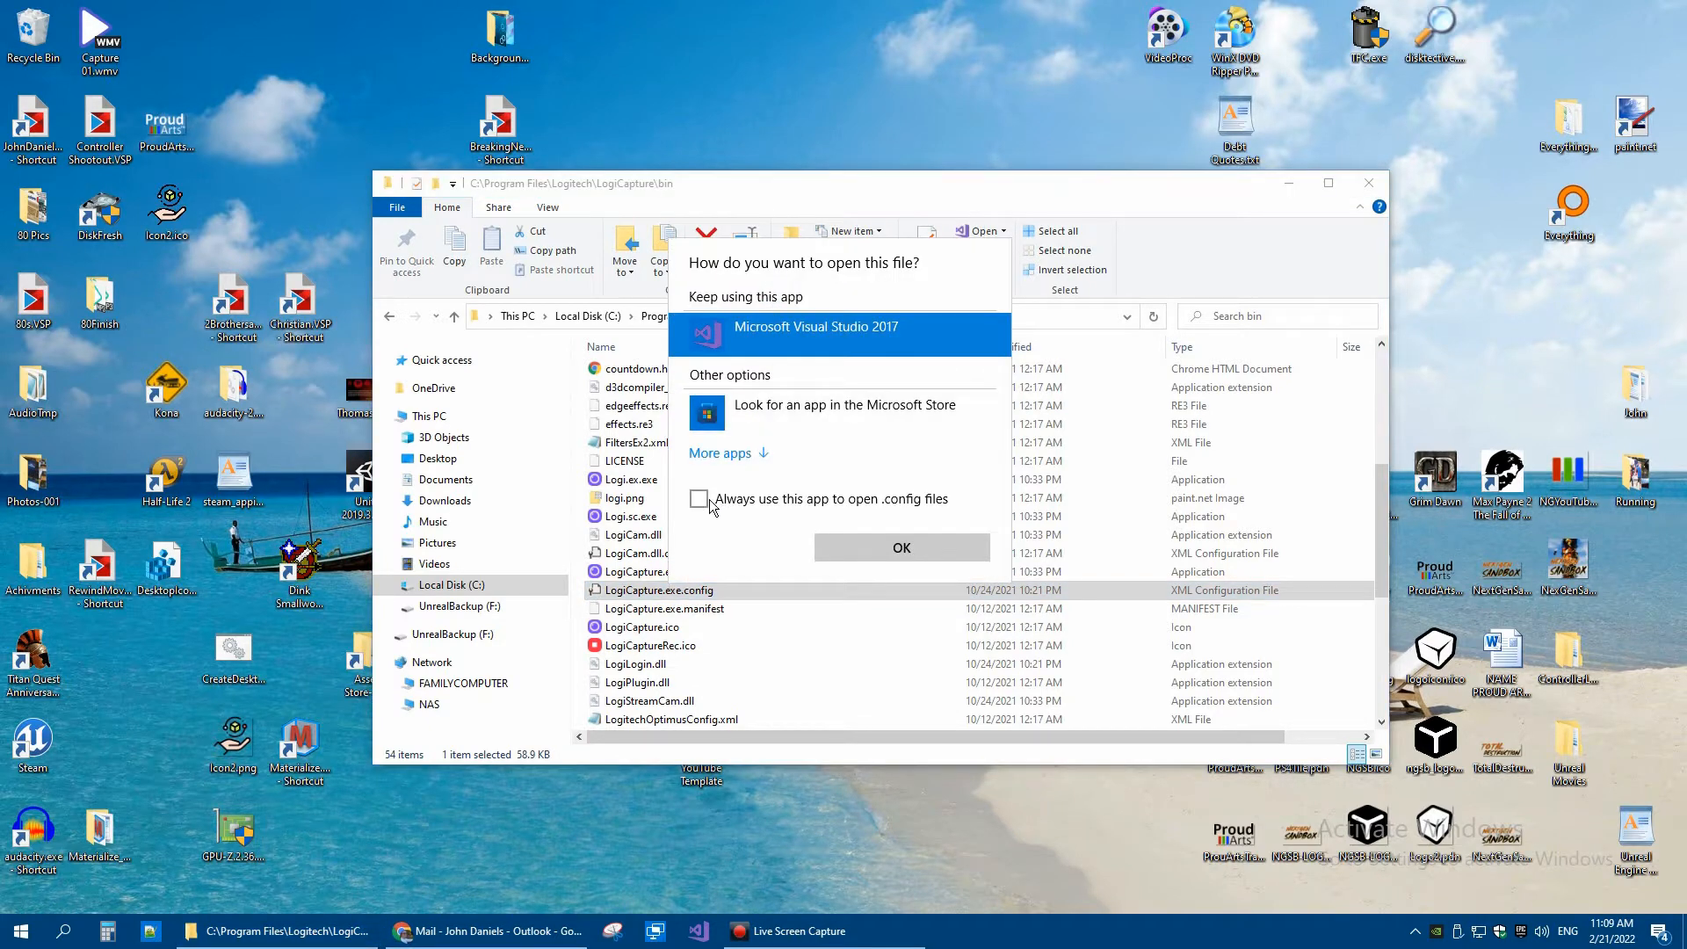
click(717, 454)
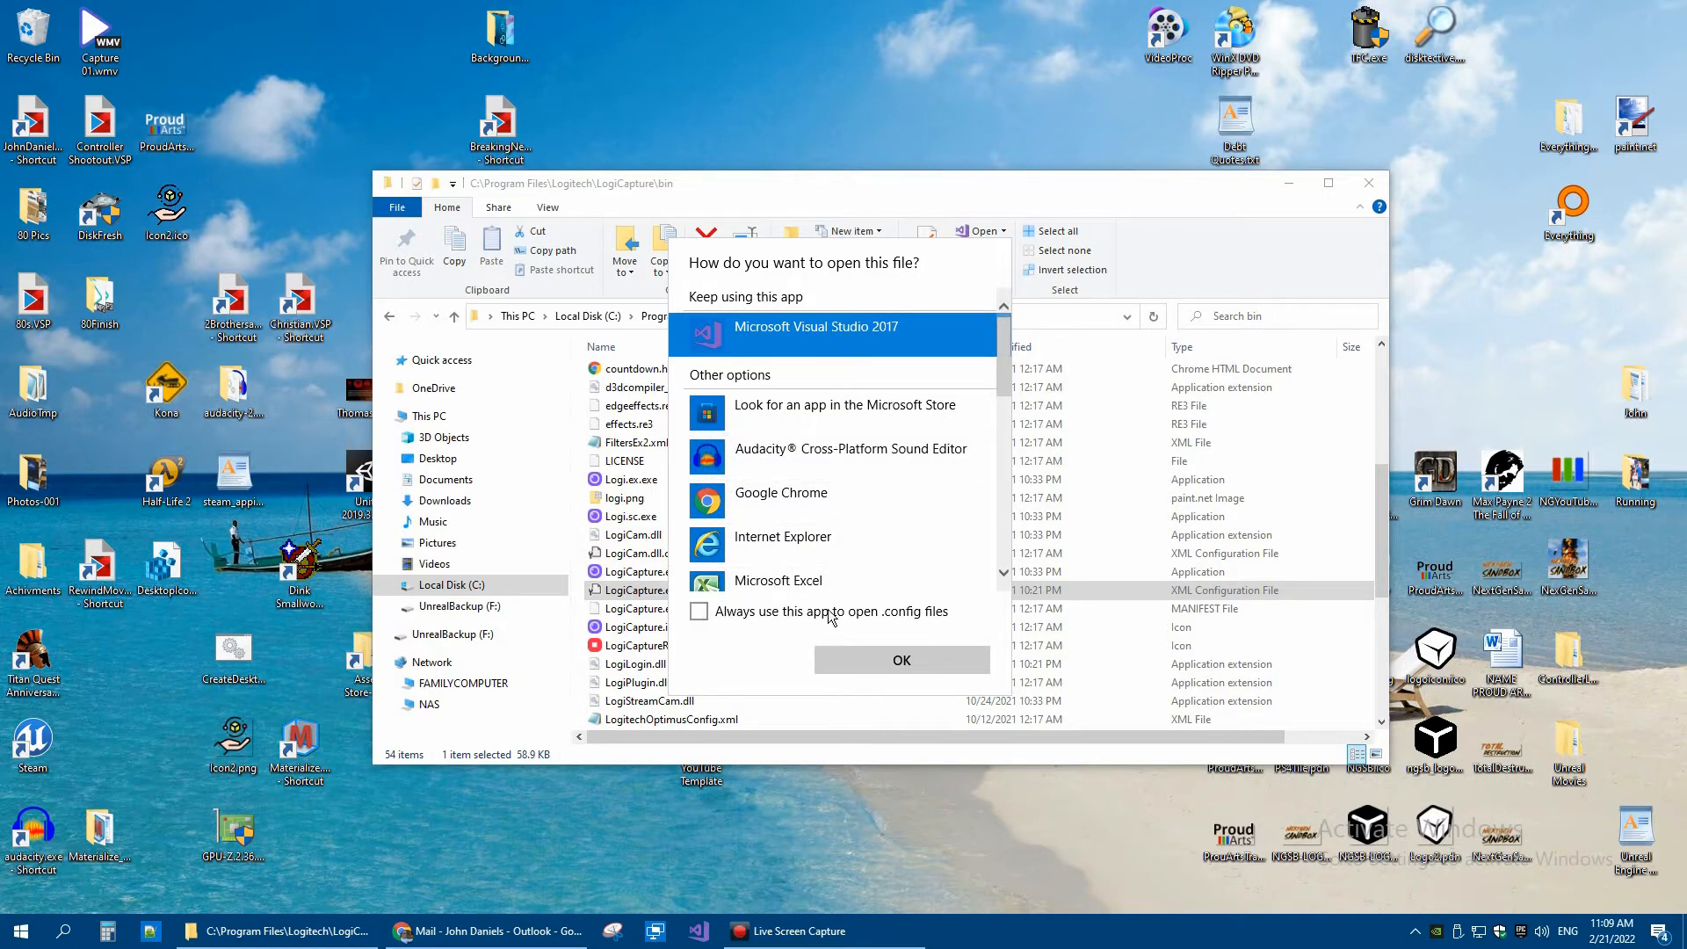
click(698, 612)
scroll(805, 532, down, 3)
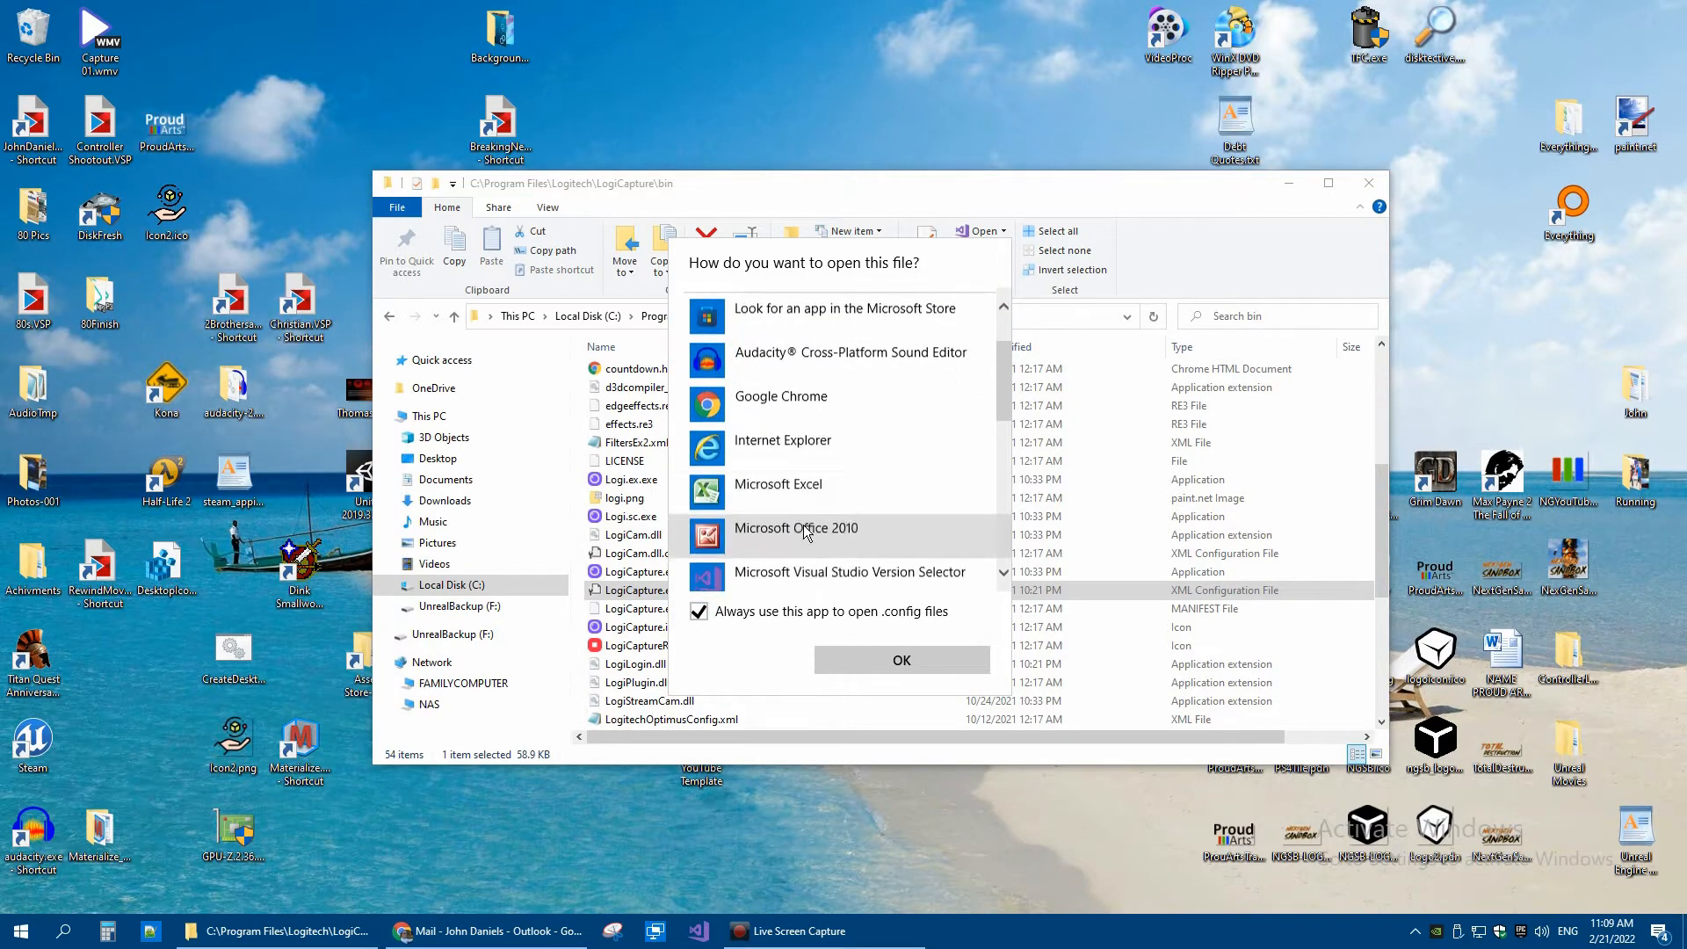
scroll(806, 532, down, 5)
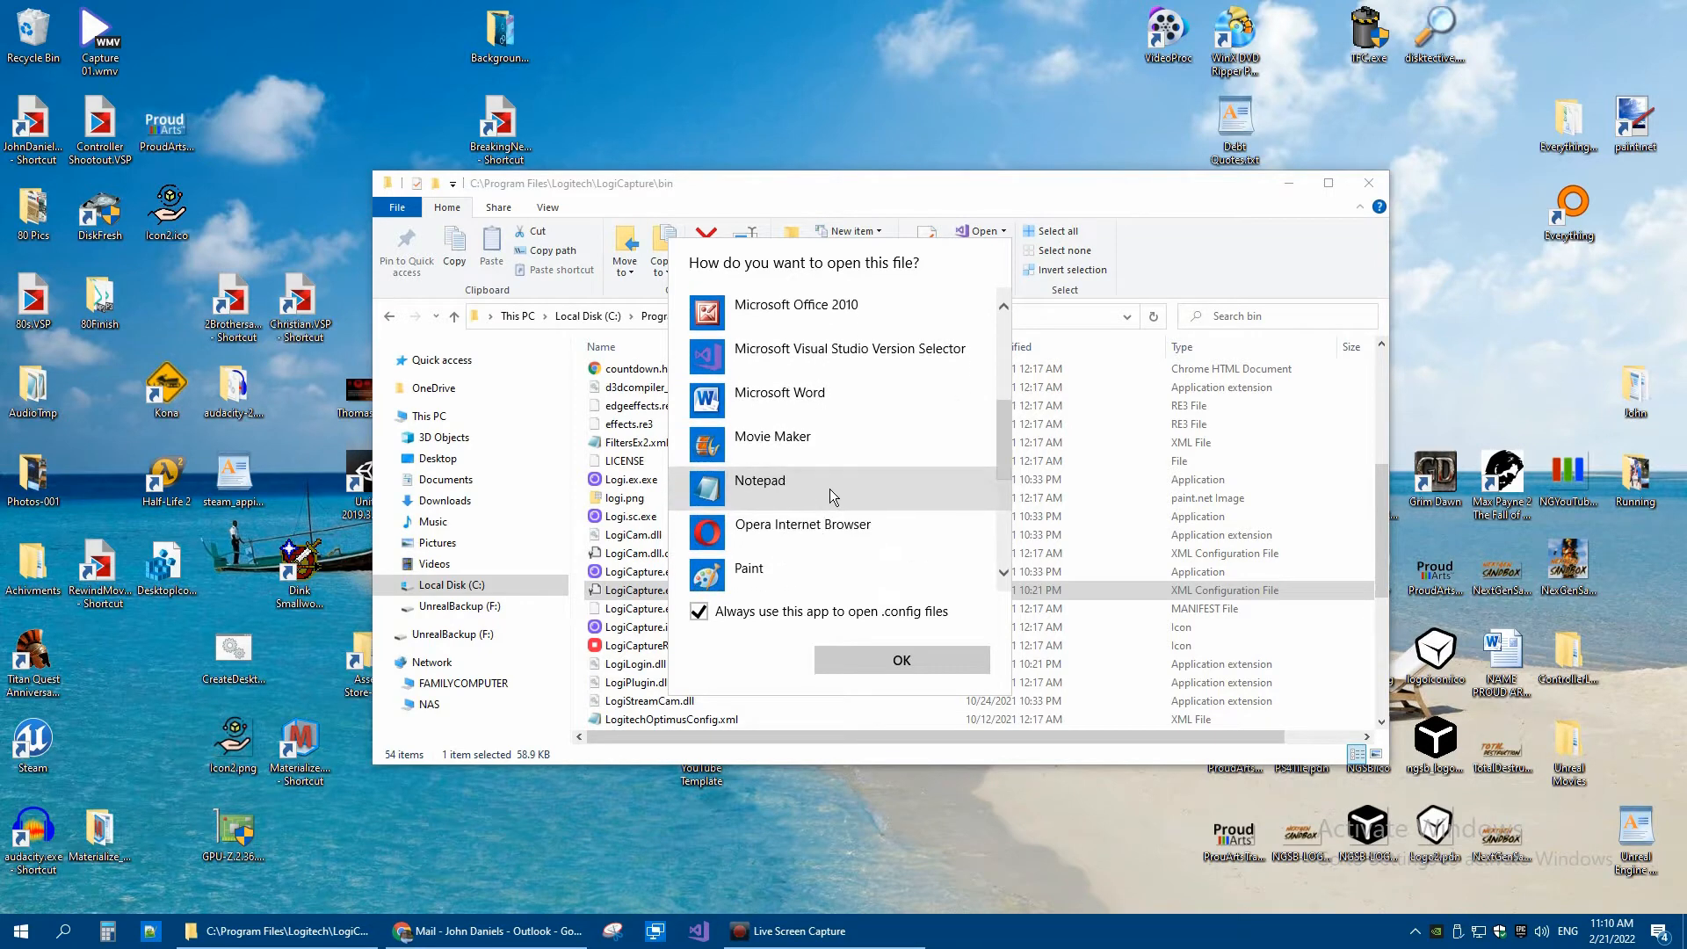
click(762, 490)
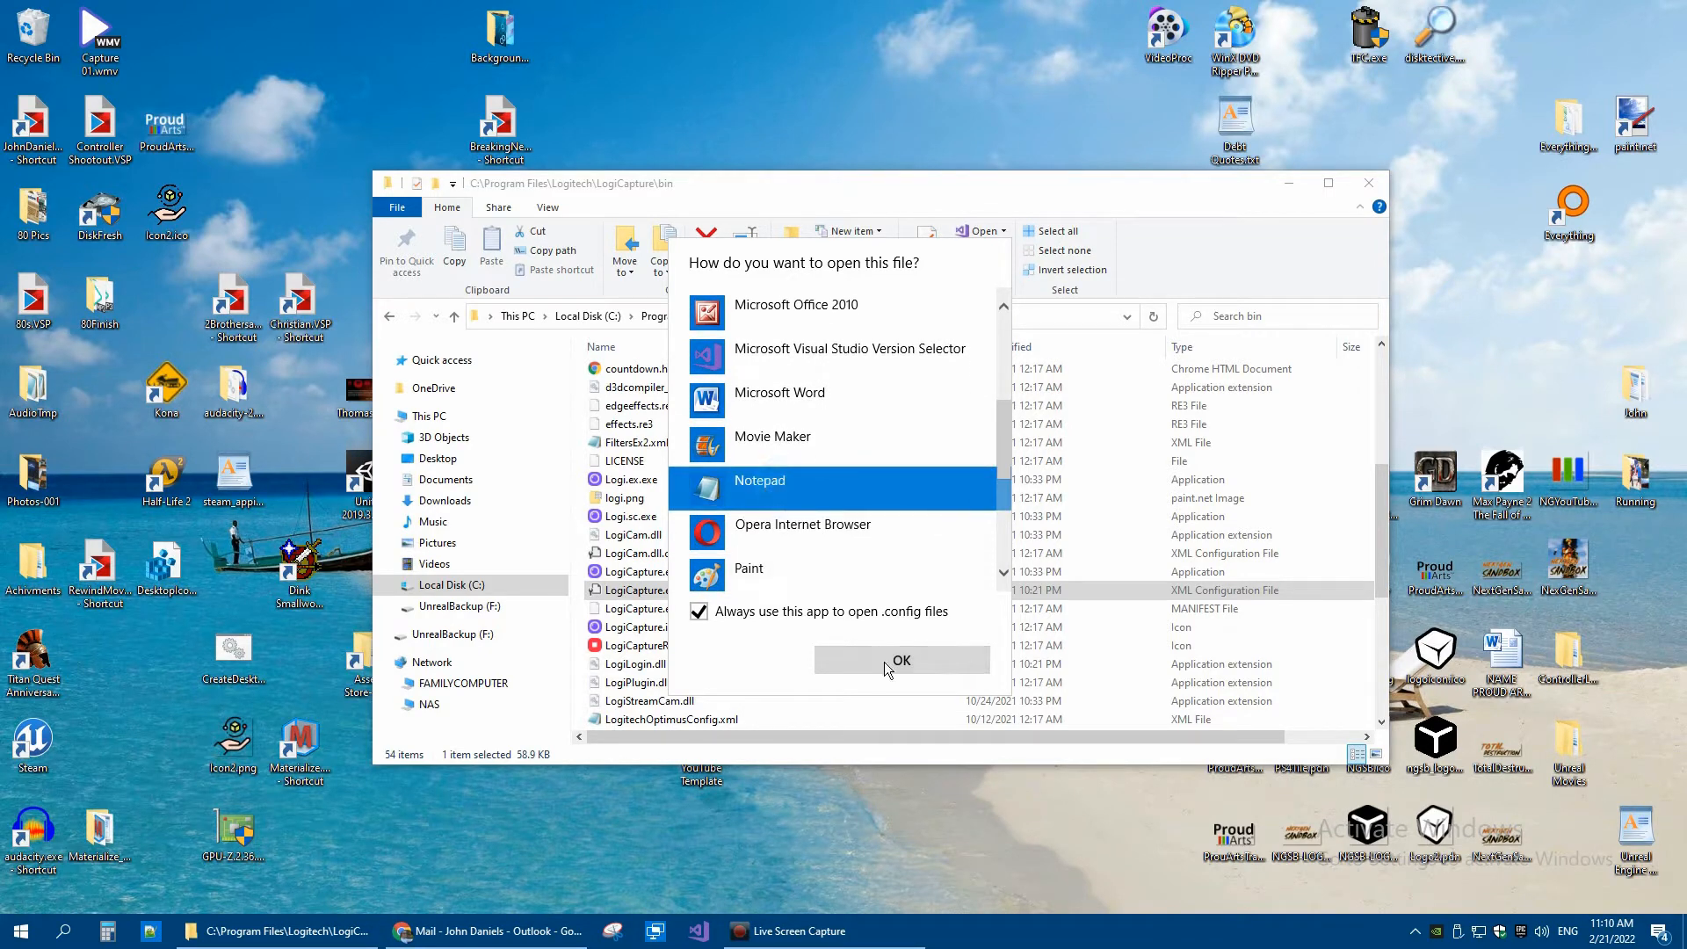
click(886, 664)
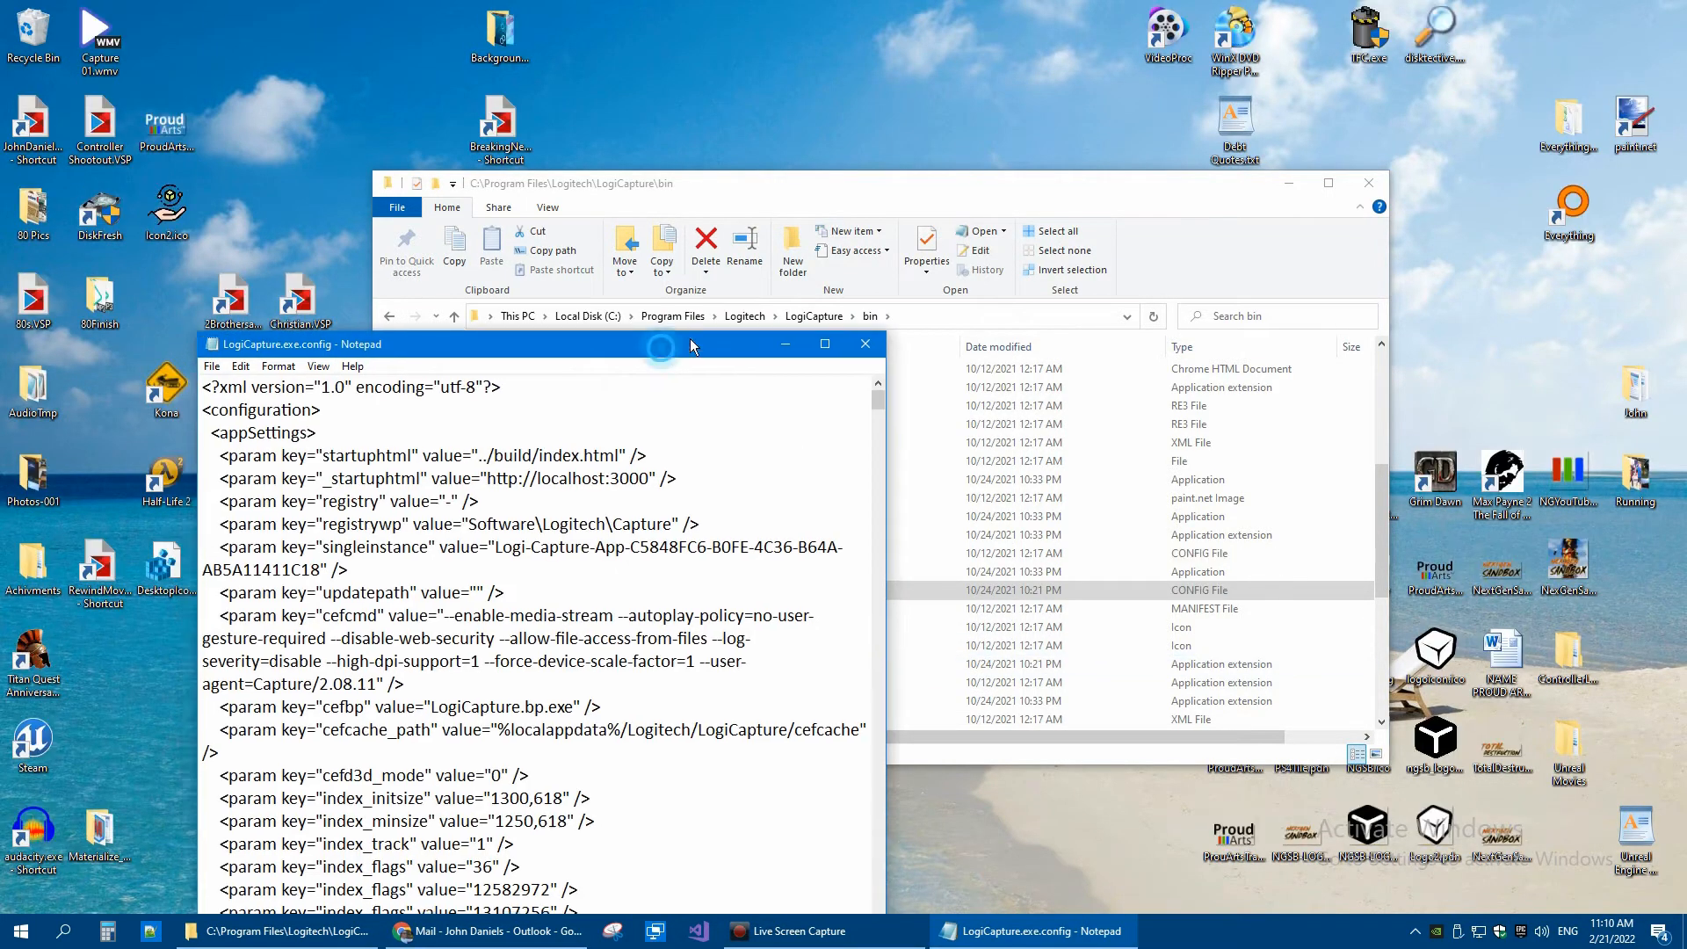
drag(689, 339, 1098, 137)
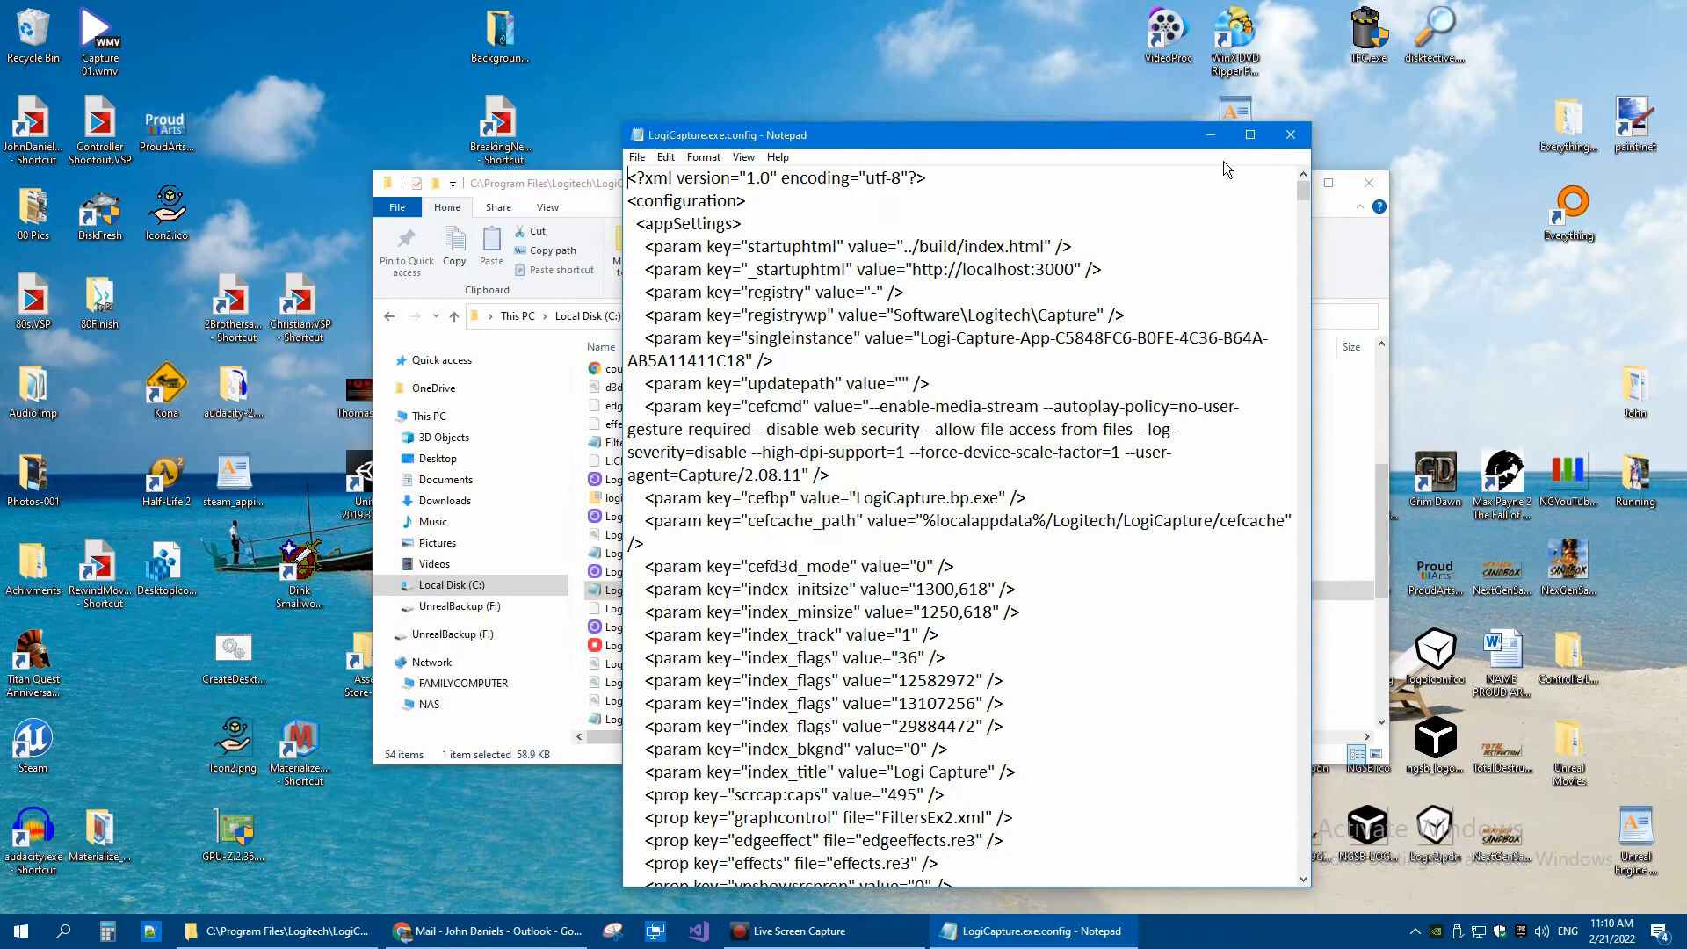
click(1289, 135)
- Reopen LogiCapture.exe.config and locate the "Logitech HD Pro Webcam C920" device entry with PID_082D
double_click(679, 591)
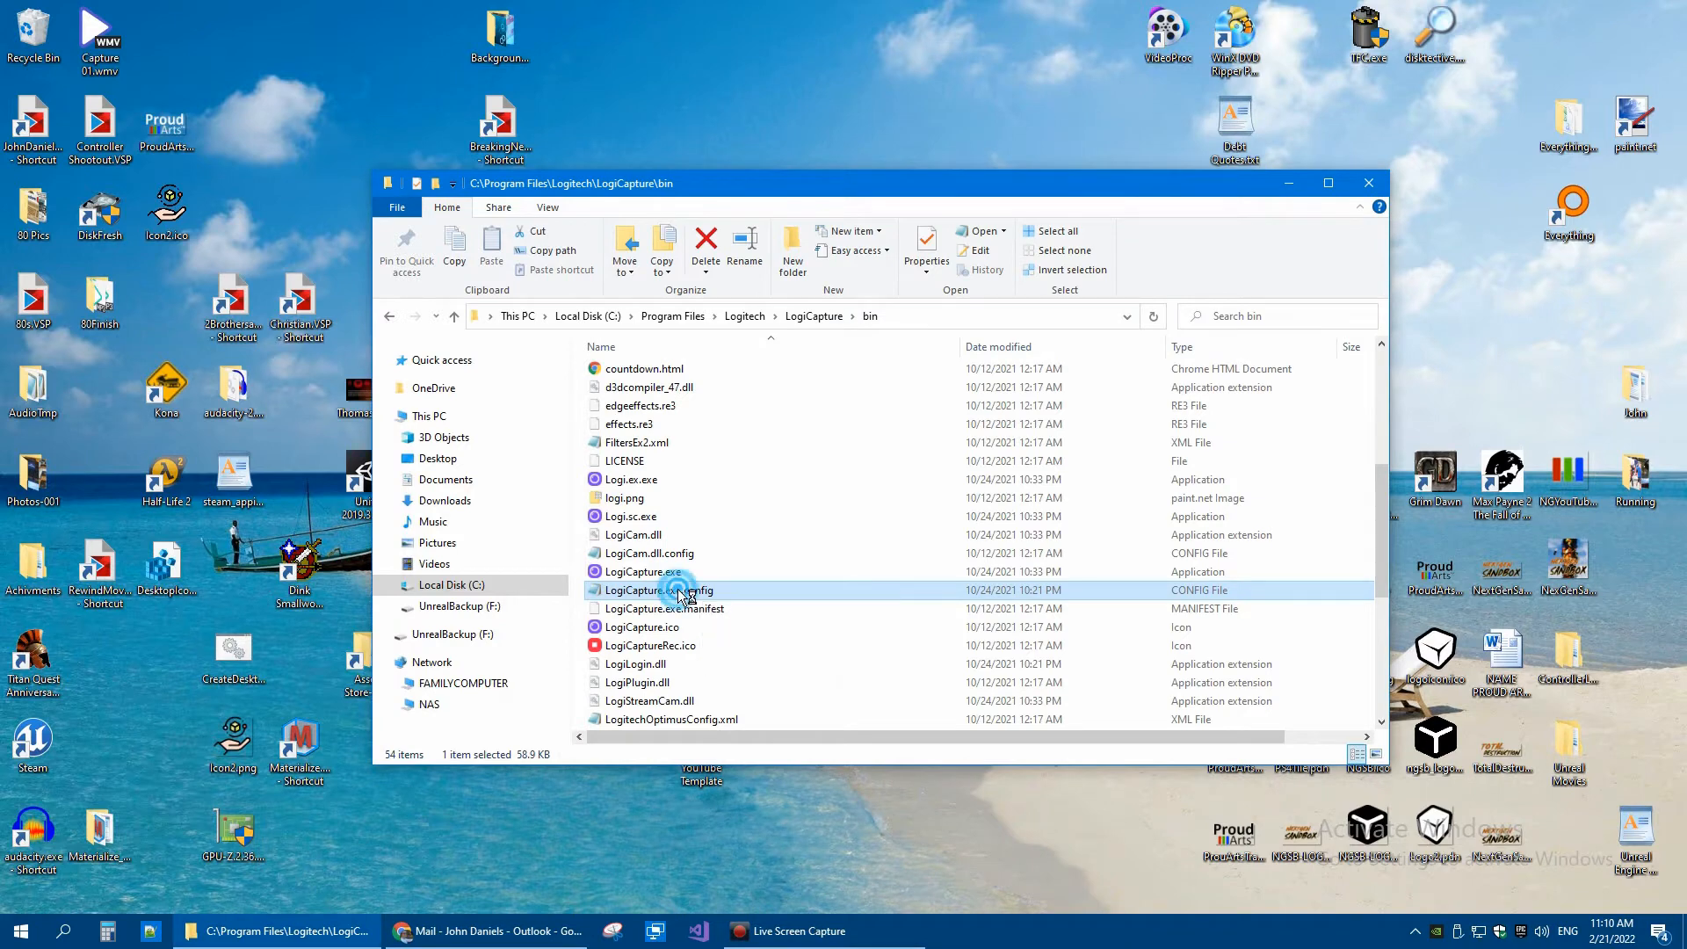
drag(907, 140, 888, 86)
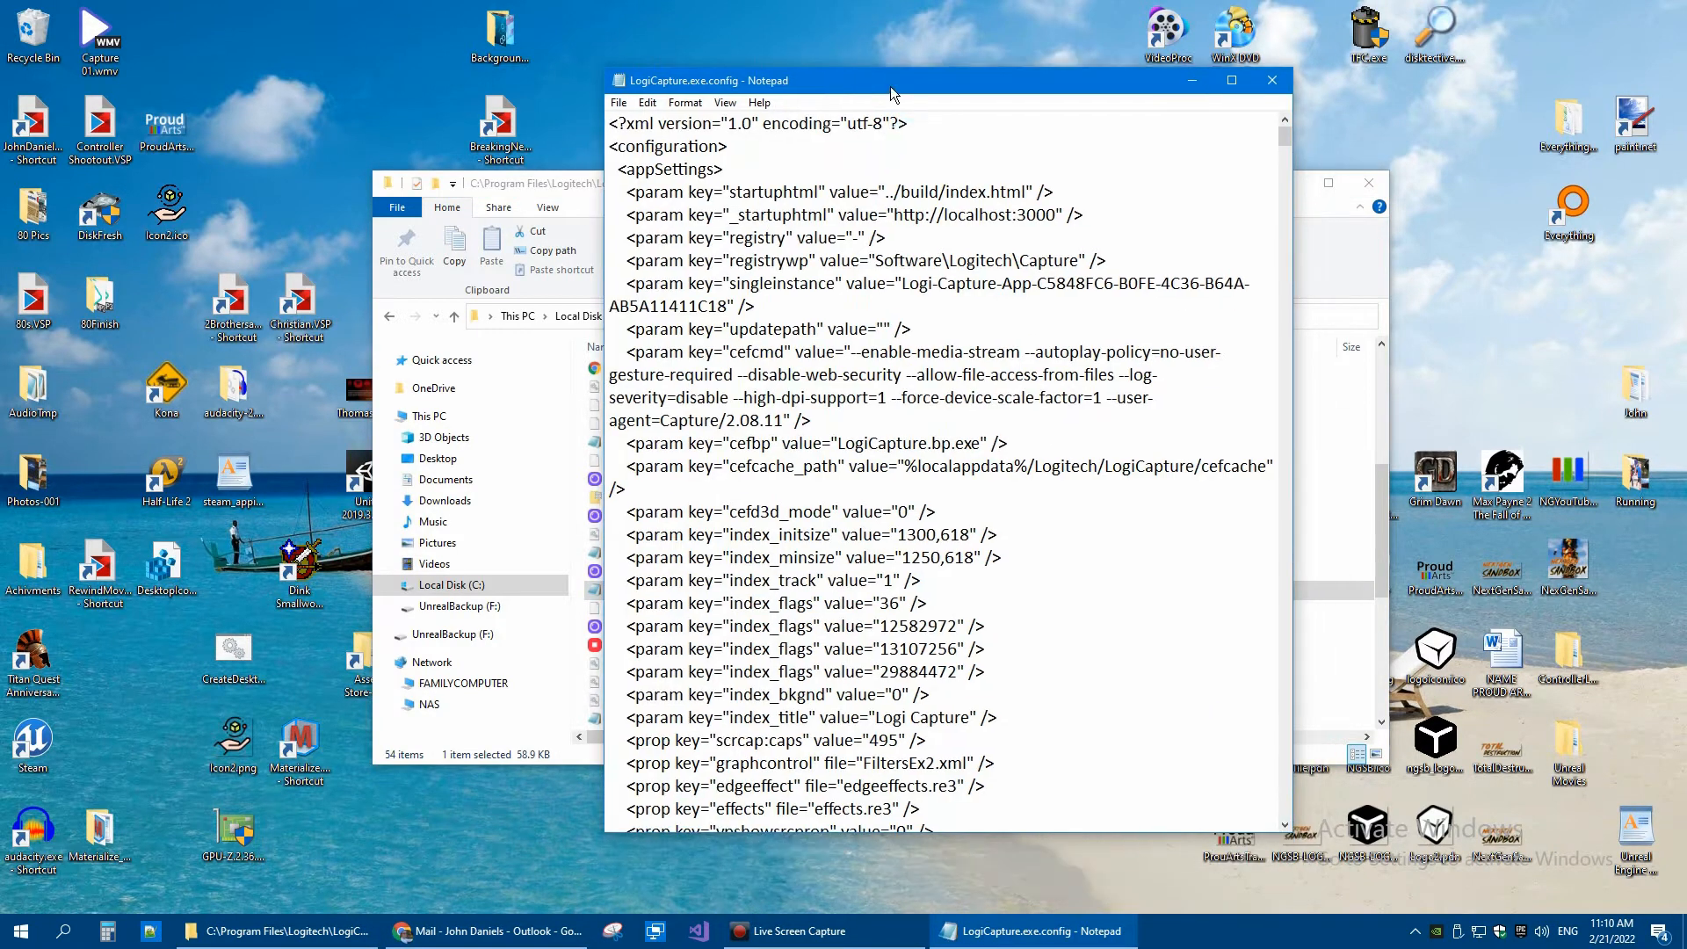
scroll(1090, 397, down, 20)
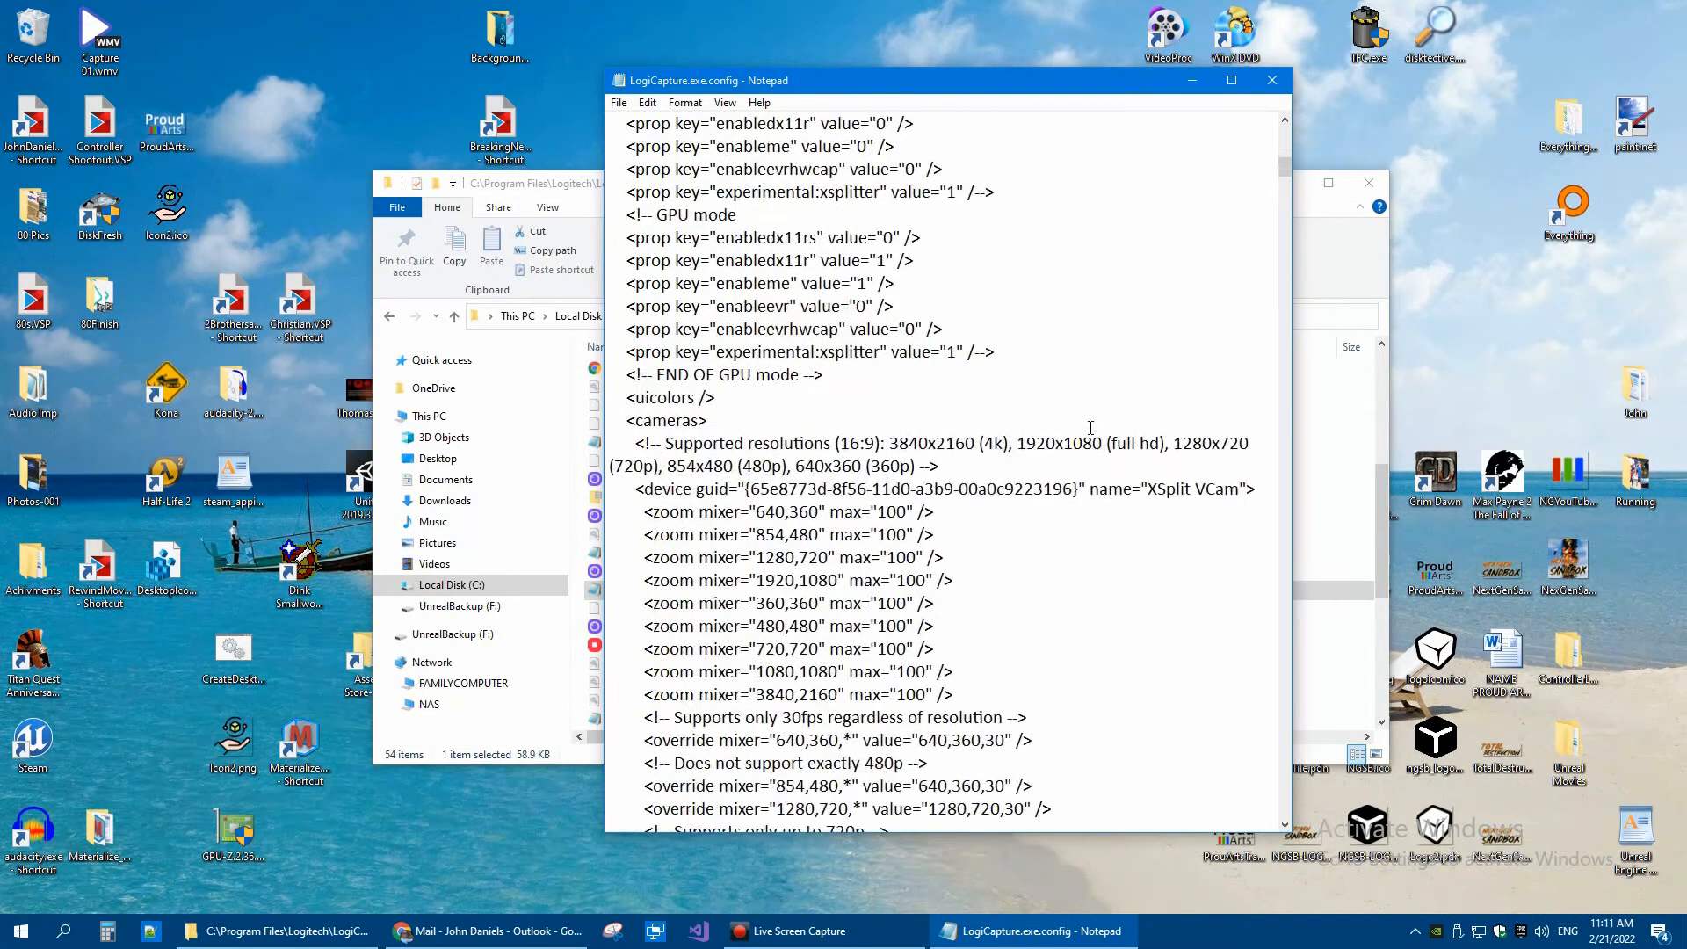
scroll(1089, 436, down, 20)
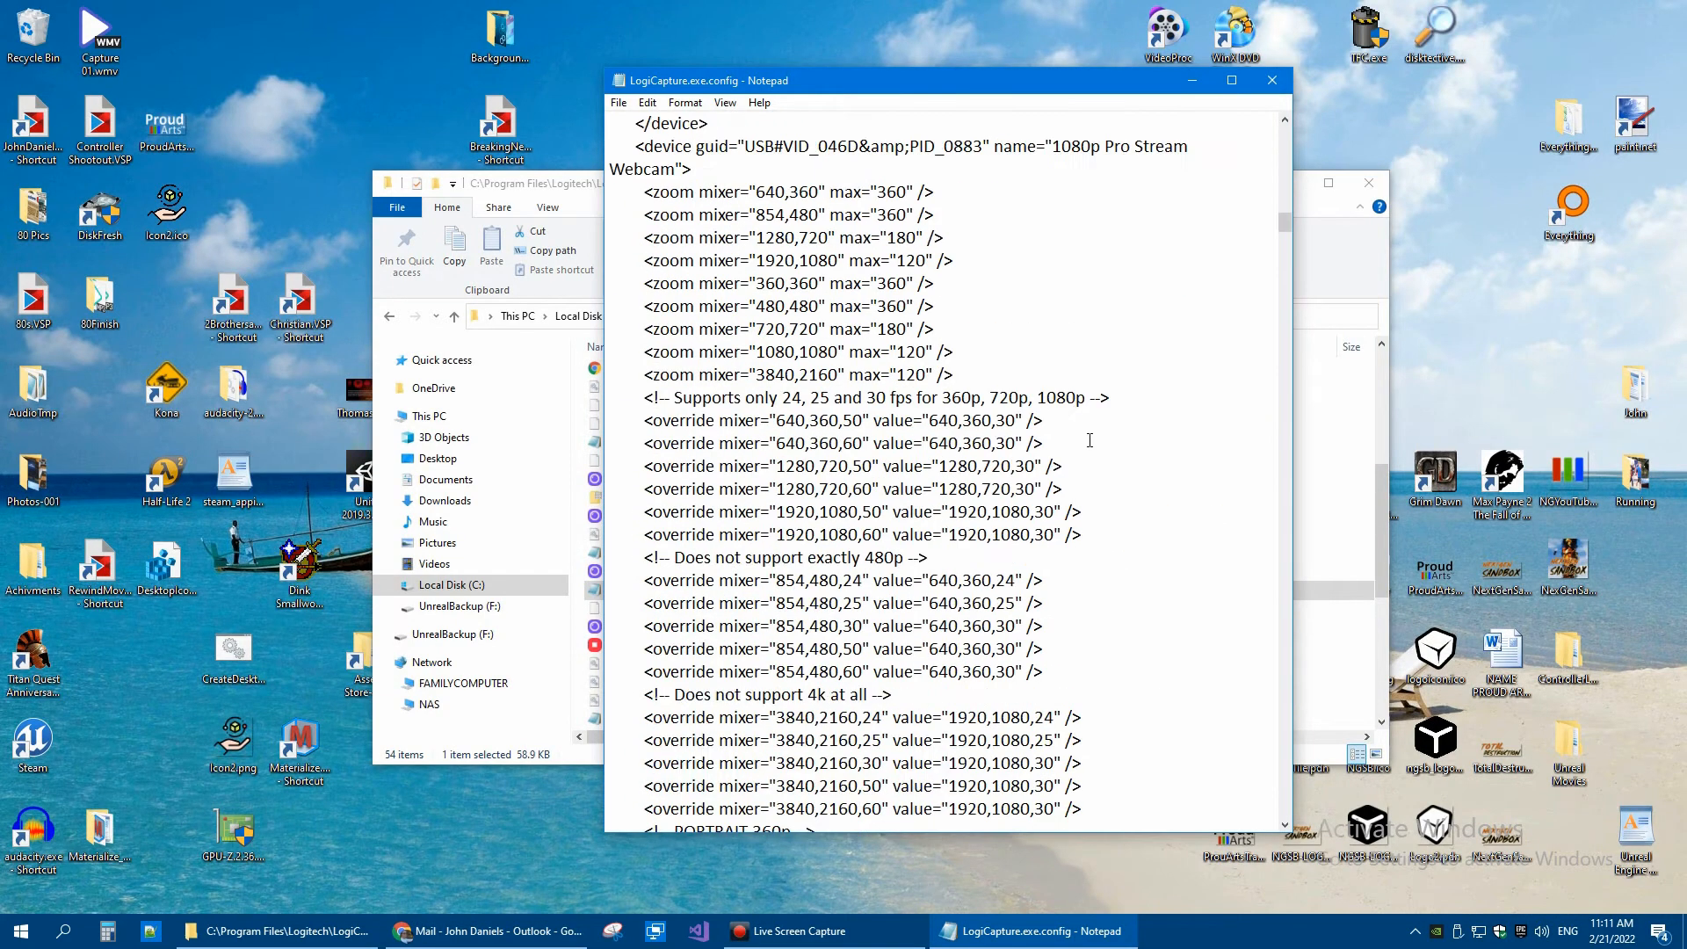
scroll(1091, 439, down, 20)
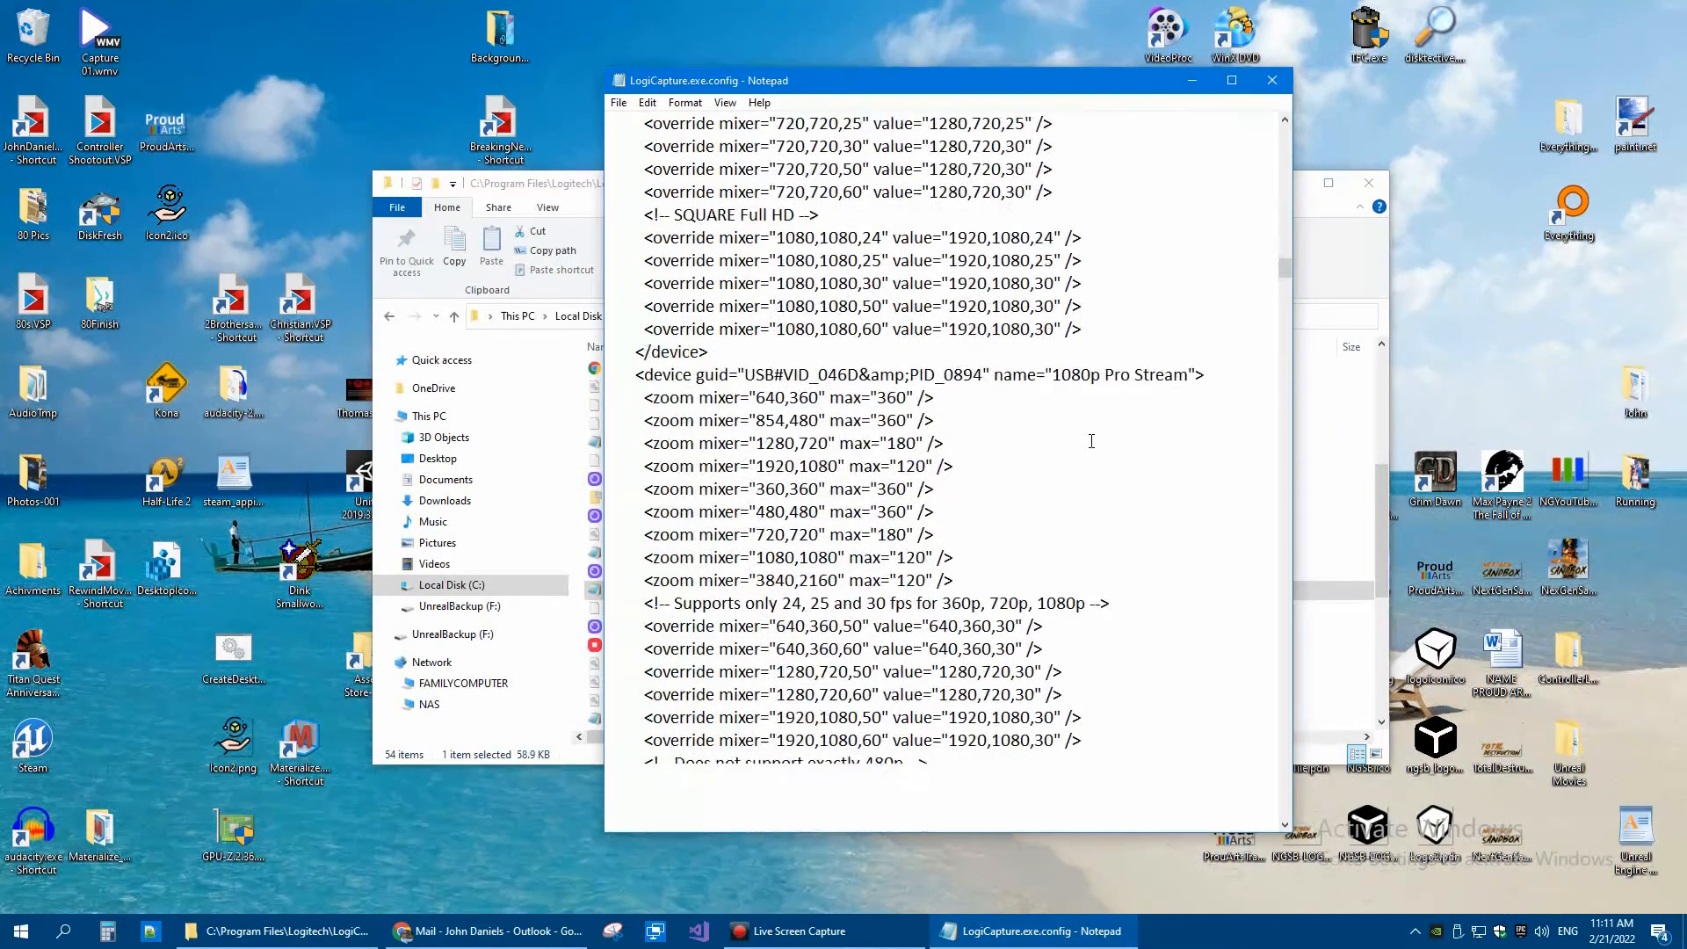
scroll(1093, 442, down, 13)
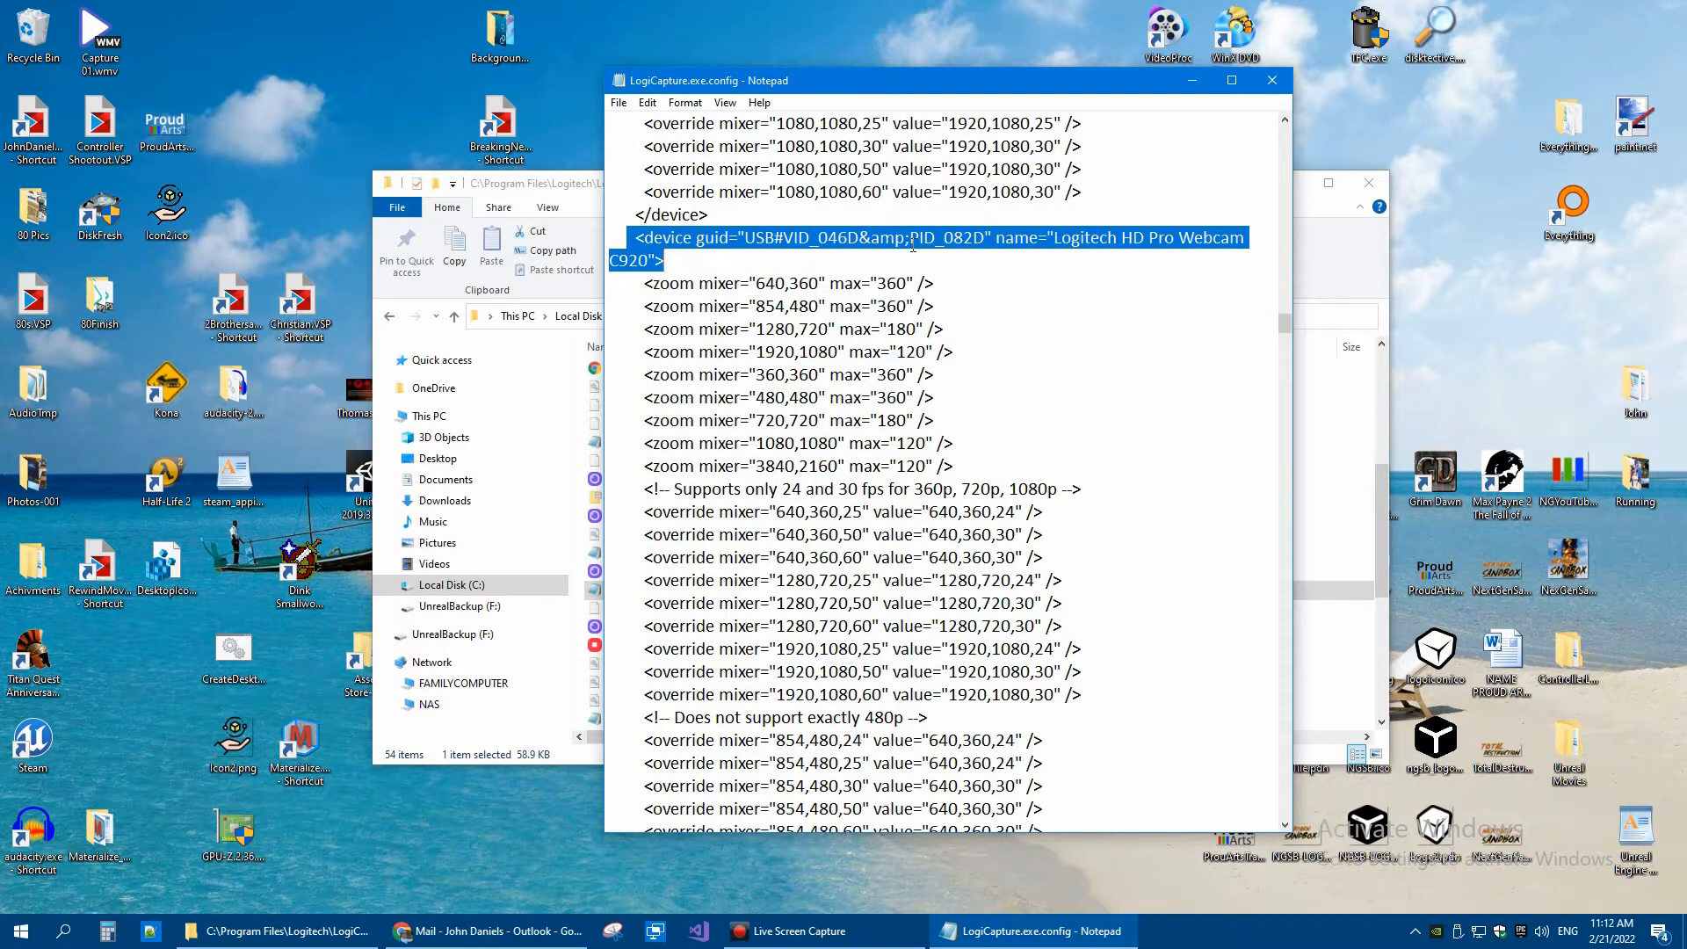
click(686, 245)
scroll(622, 375, up, 2)
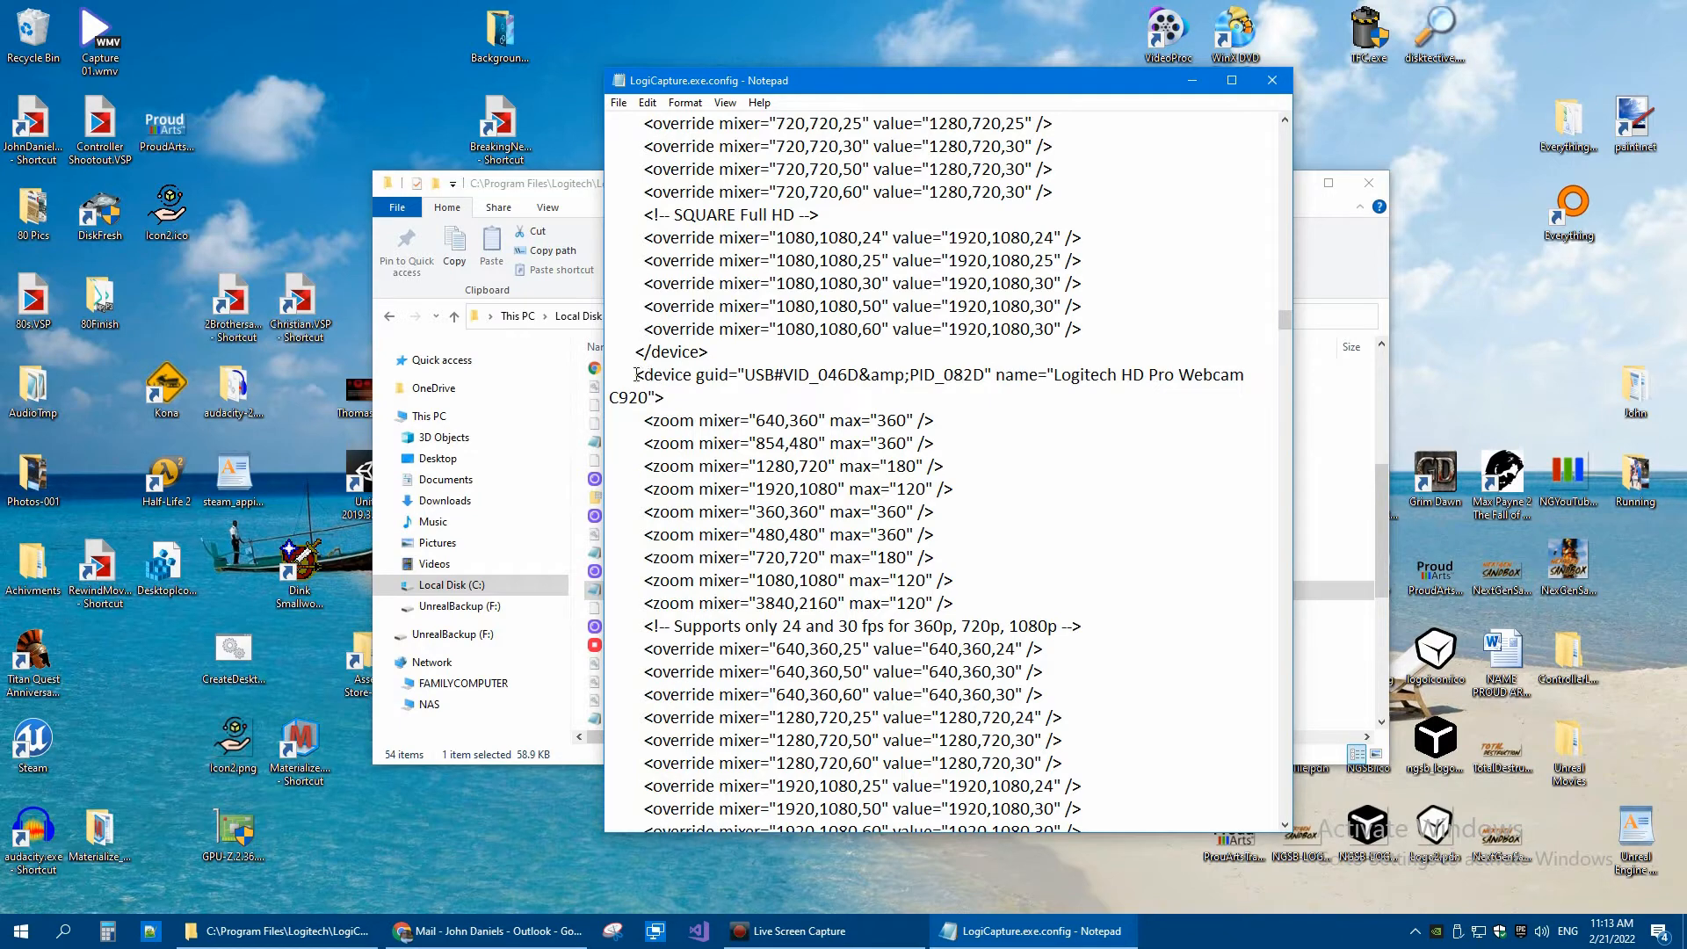
- Copy the whole "Logitech HD Pro Webcam C920" device block, from its device guid line through its closing </device> tag
drag(636, 375, 740, 576)
scroll(729, 517, down, 14)
scroll(729, 518, down, 9)
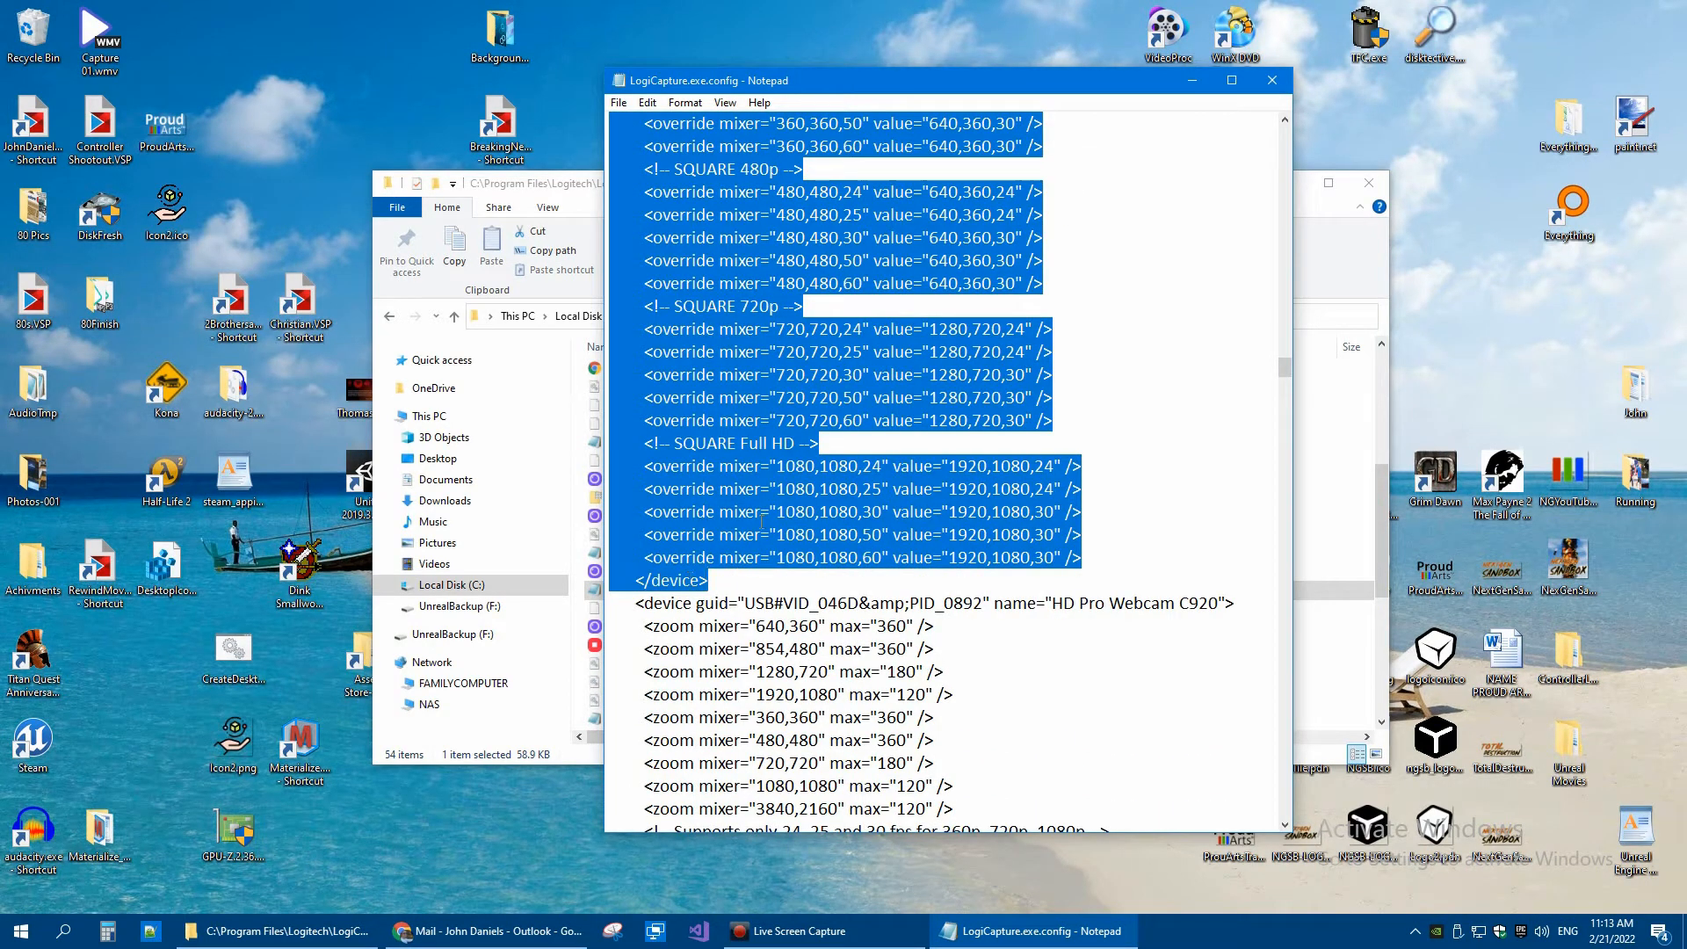
right_click(738, 354)
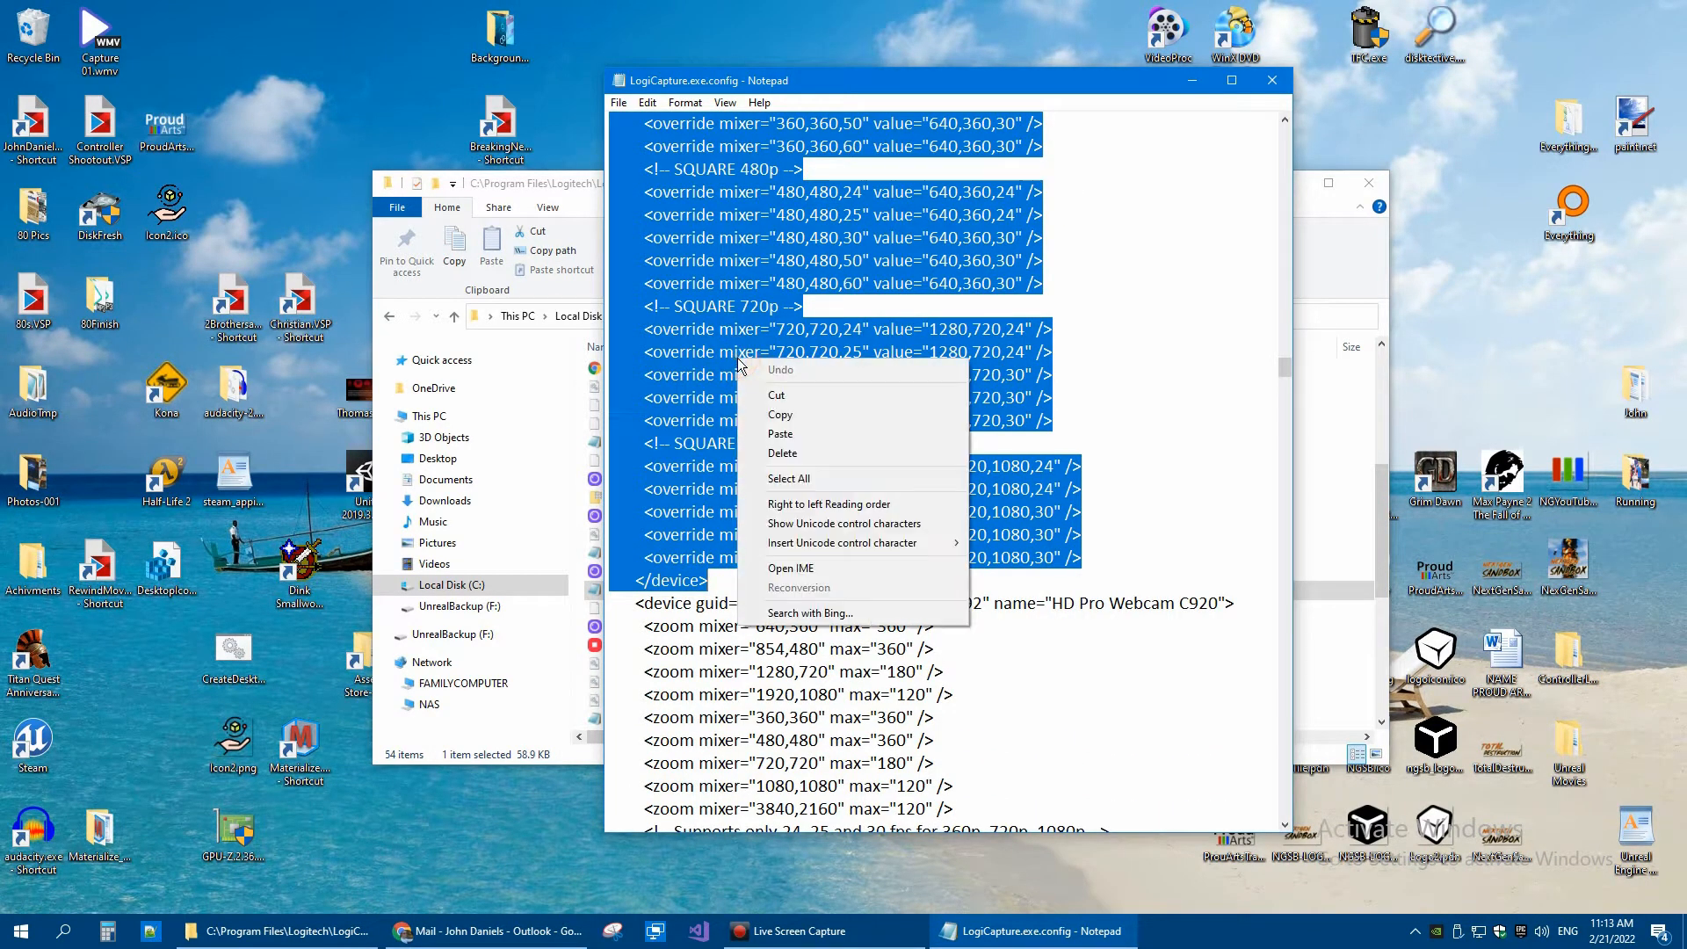
click(792, 415)
- Paste the copied device block on a new line directly above the original "Logitech HD Pro Webcam C920" entry
scroll(792, 421, up, 20)
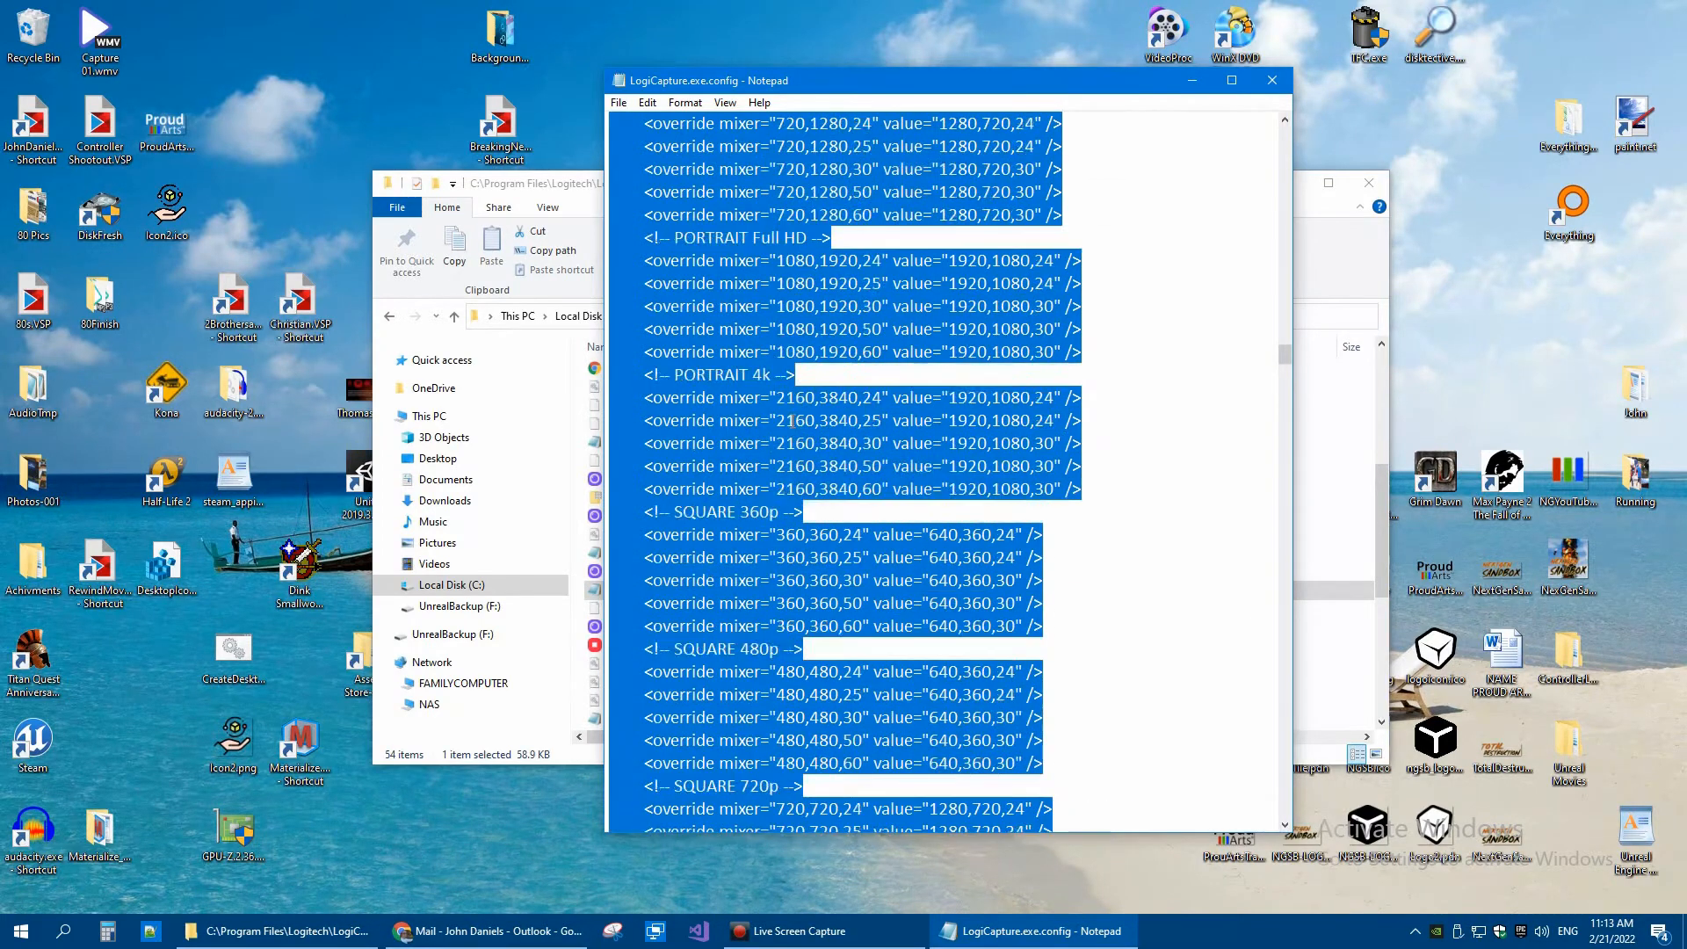
scroll(789, 414, down, 1)
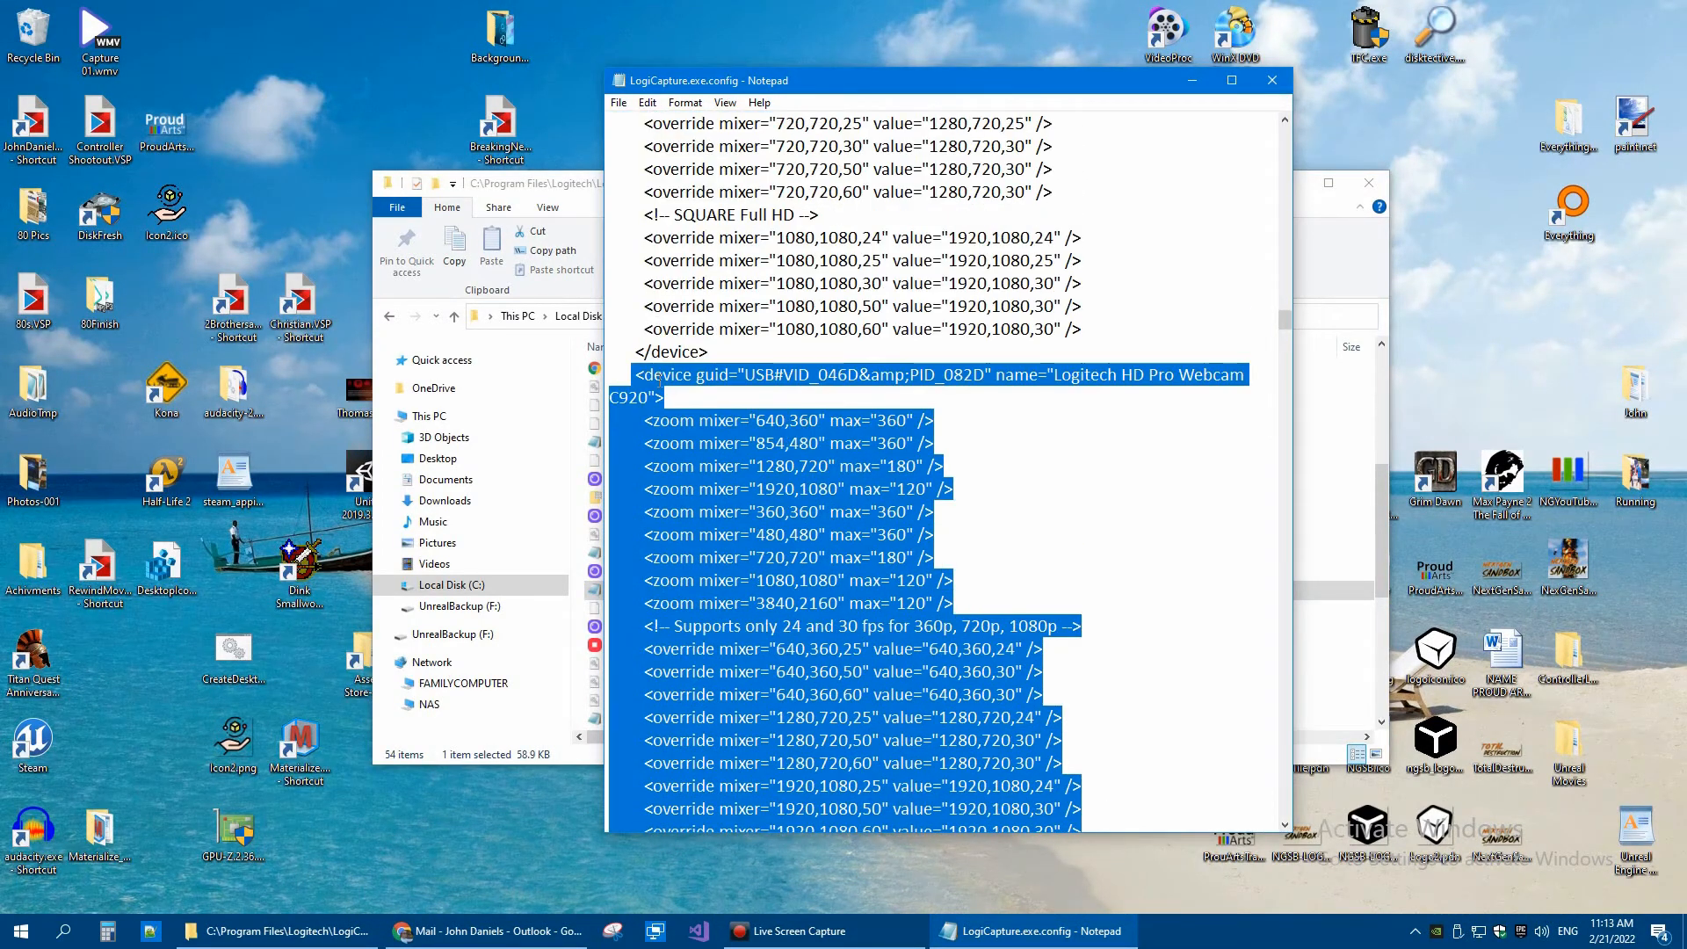
click(718, 352)
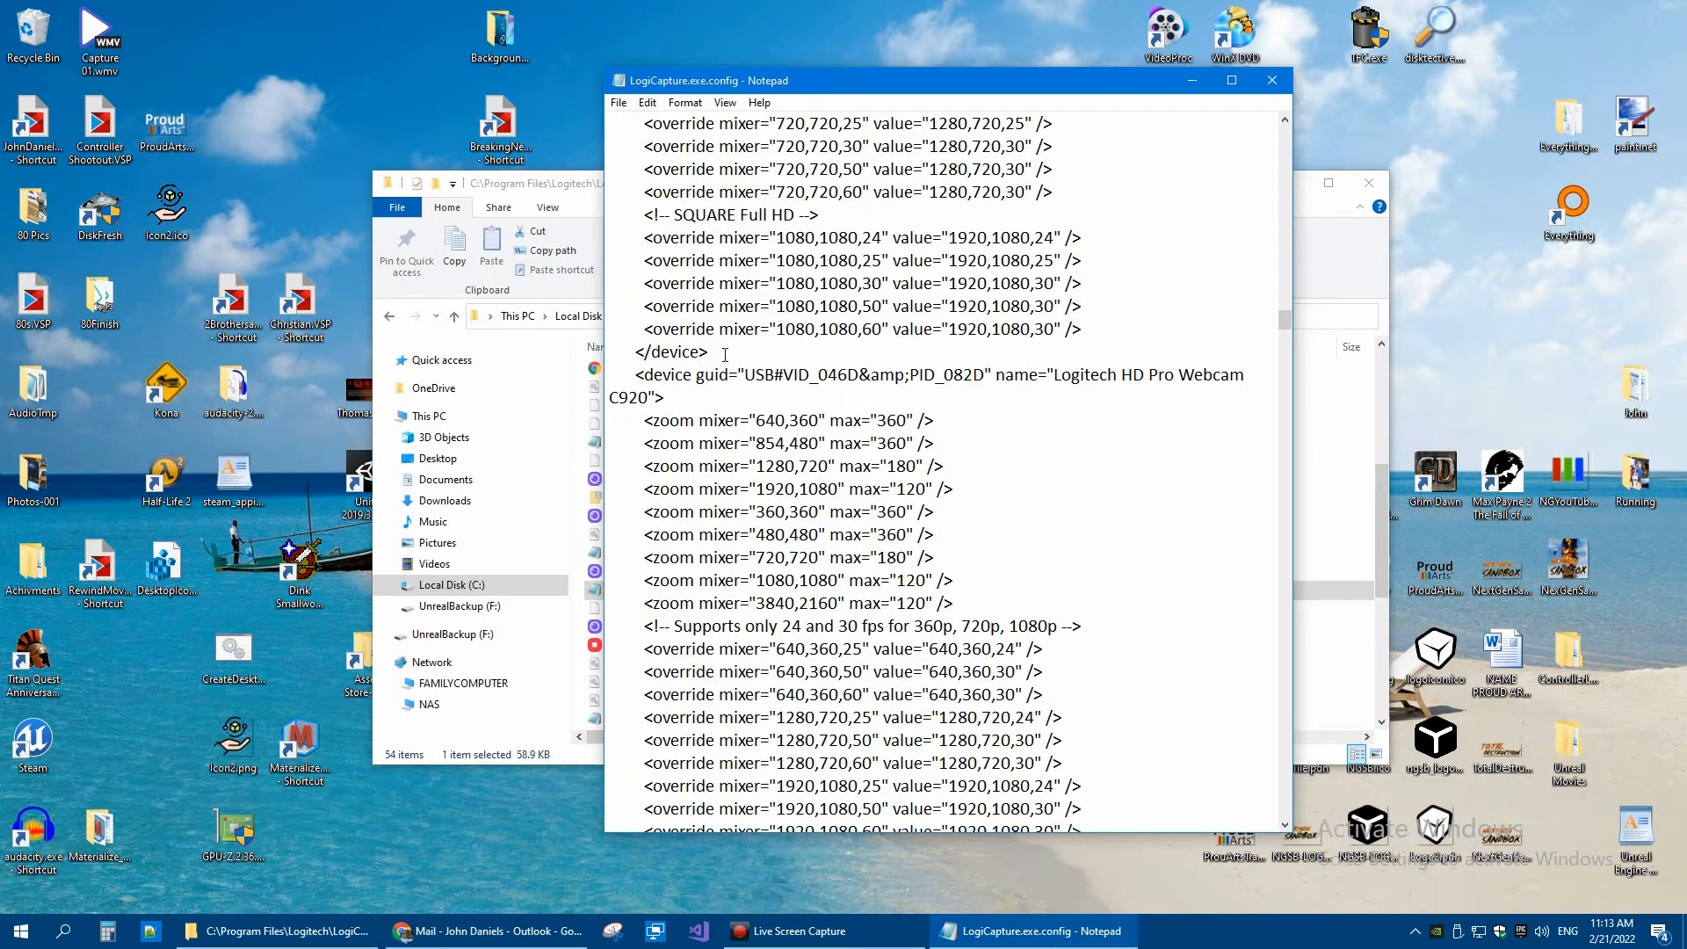
key(Return)
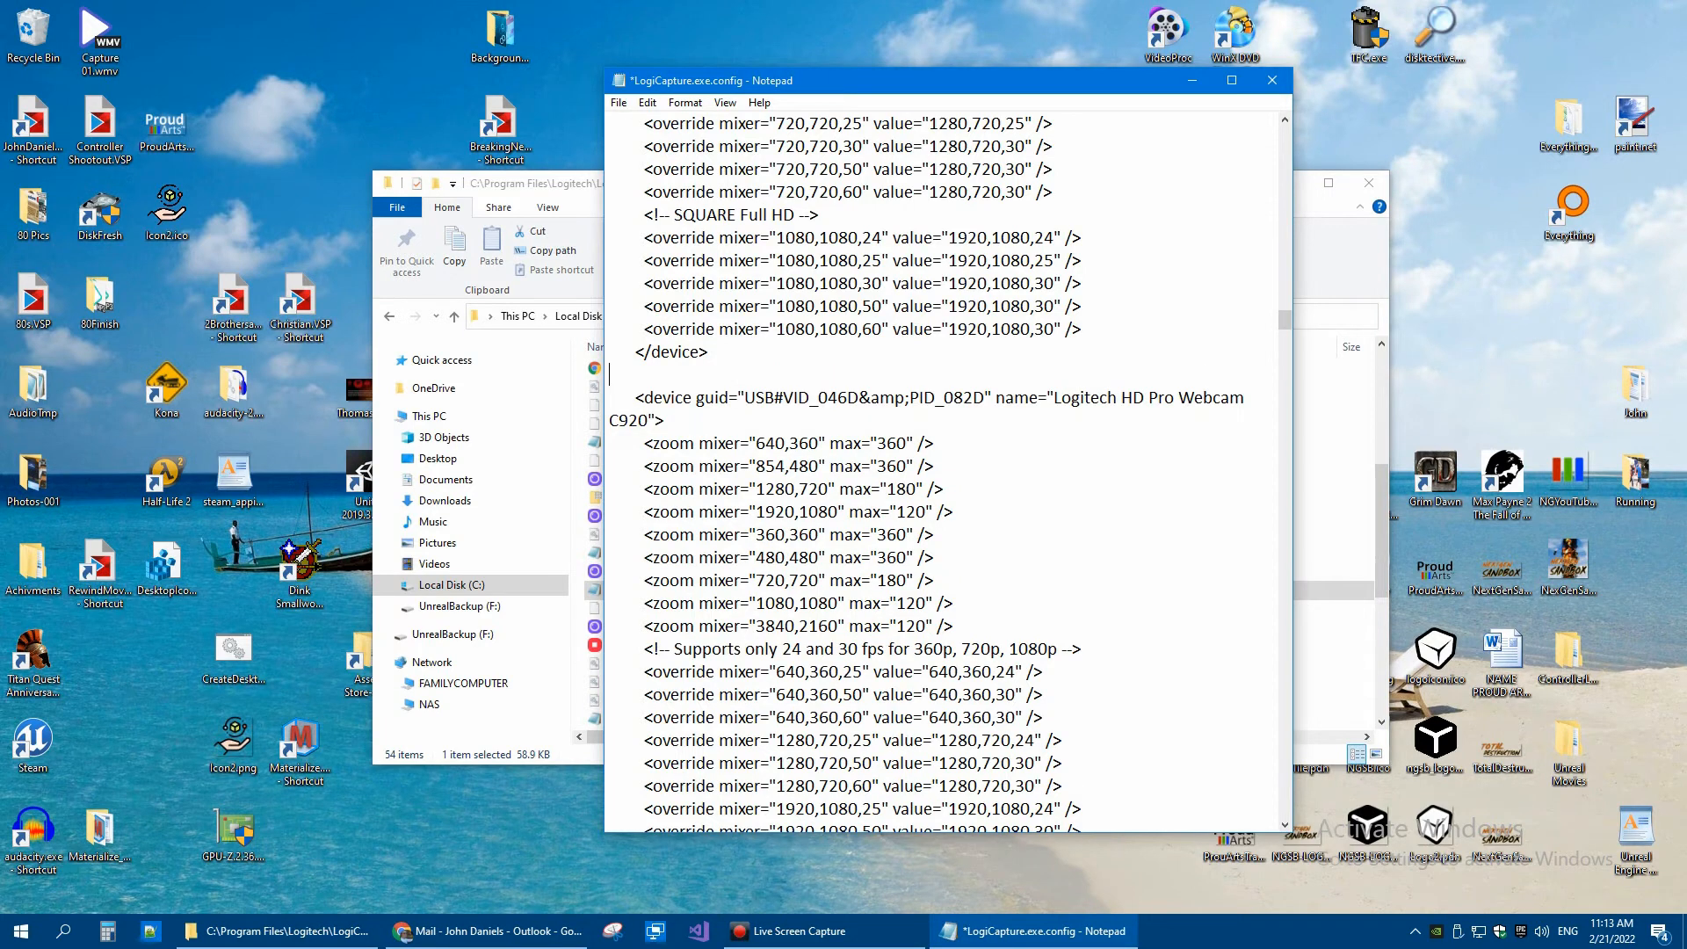
right_click(688, 370)
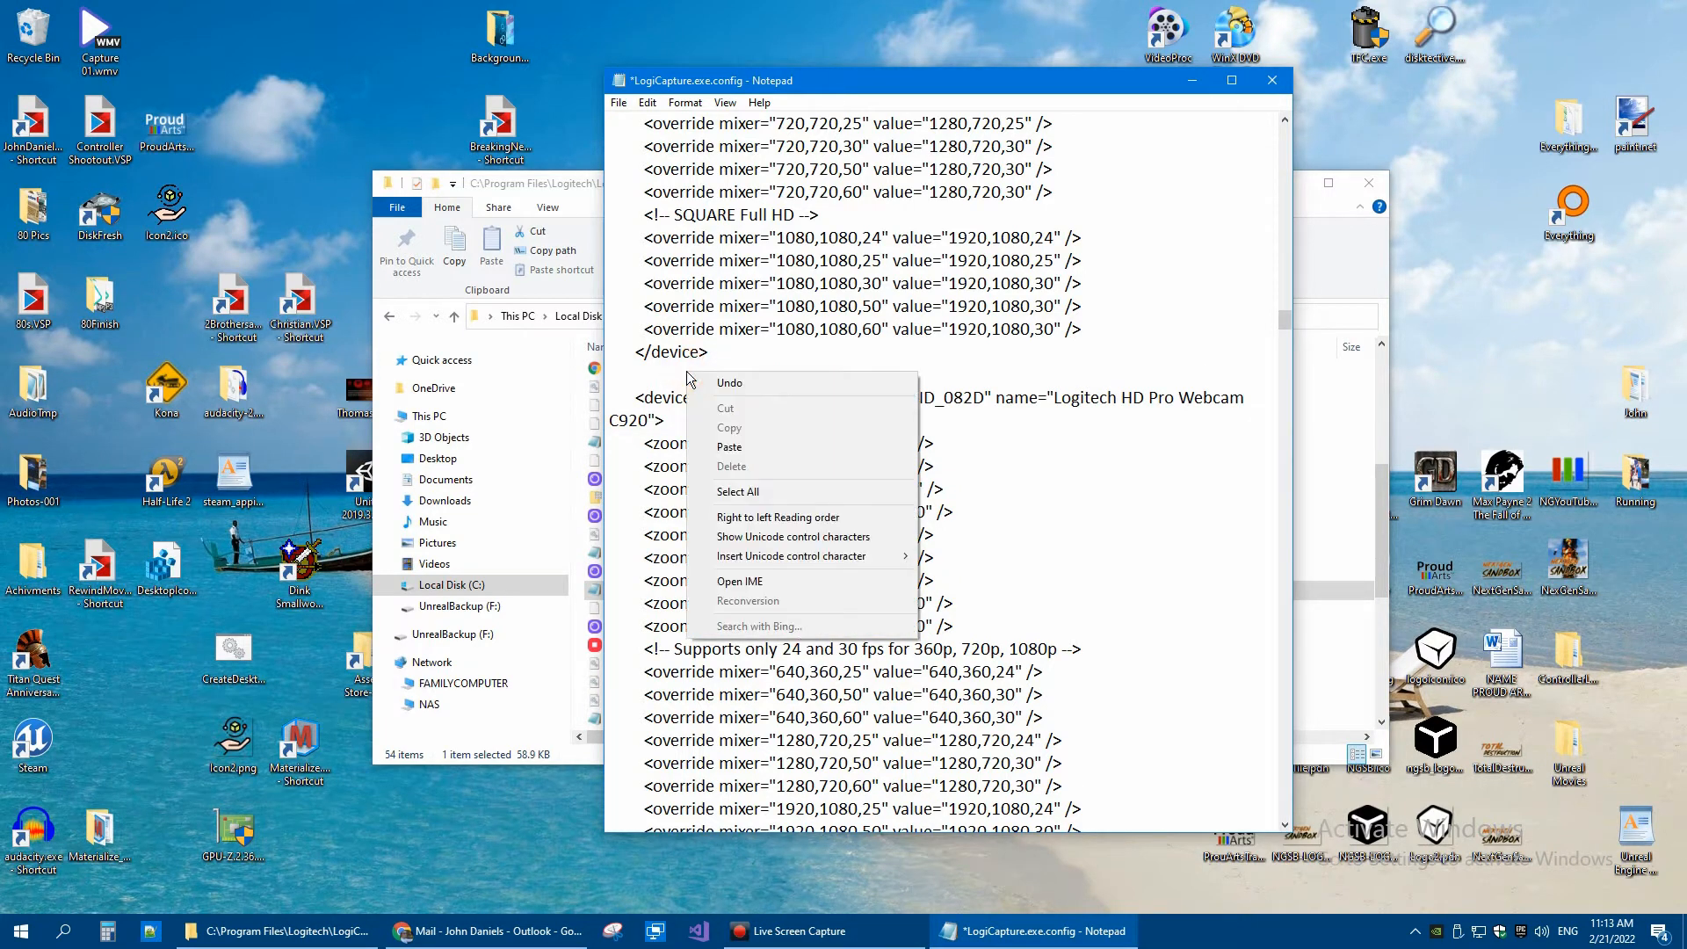
click(741, 450)
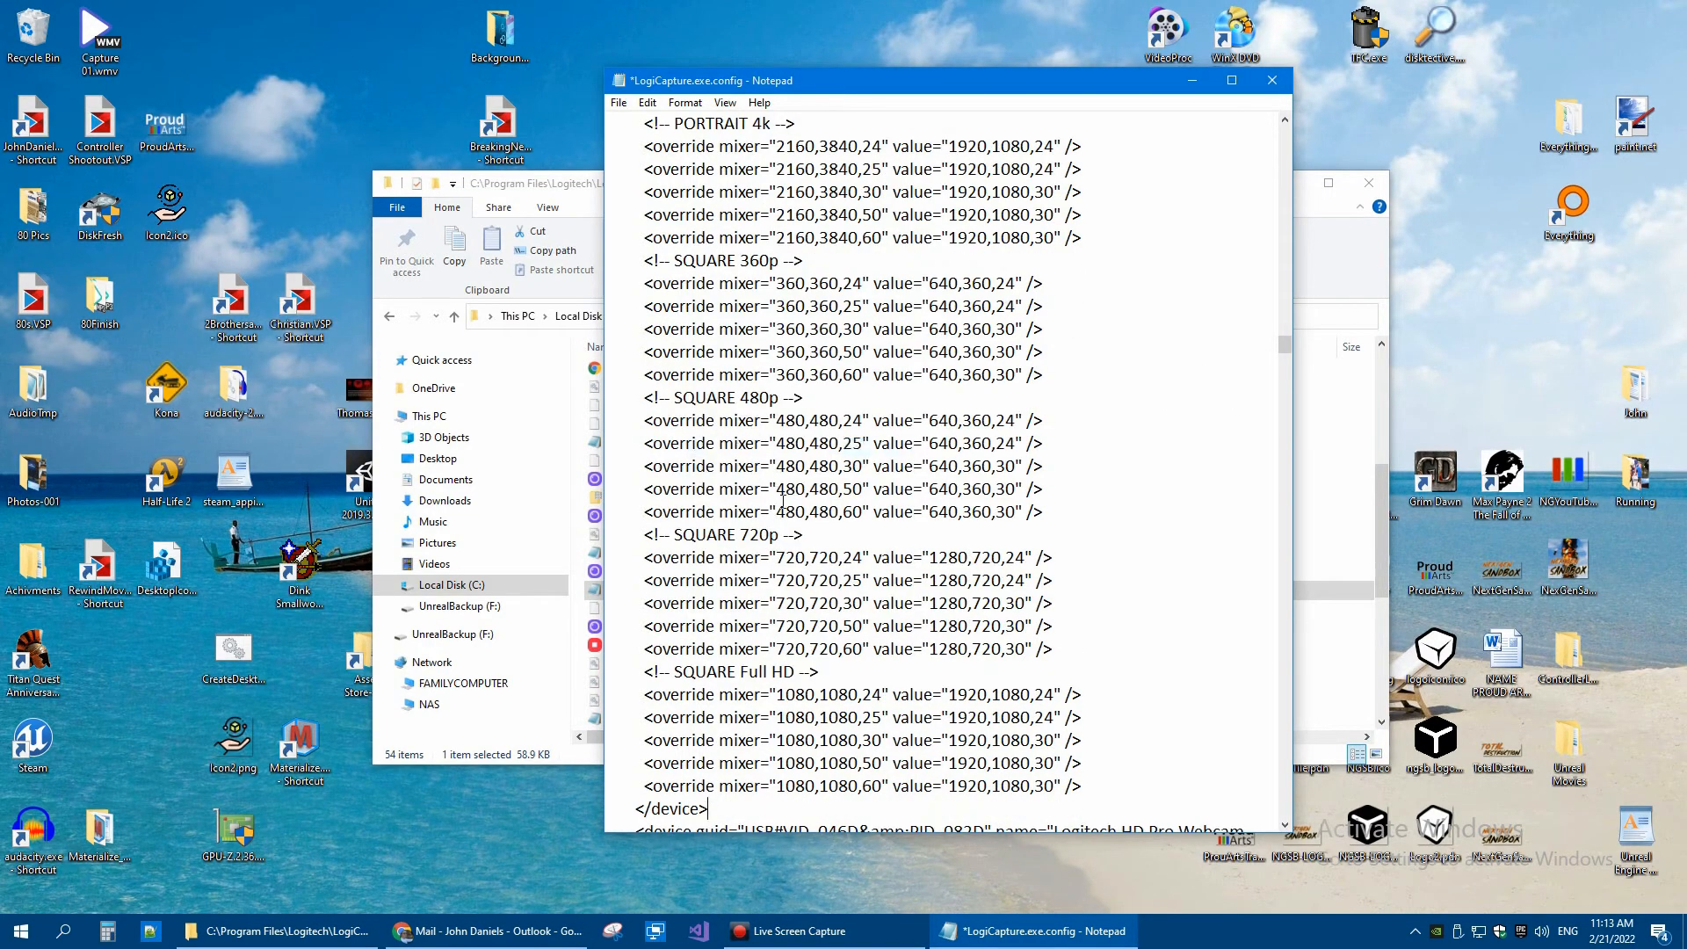
scroll(782, 500, up, 4)
scroll(784, 501, up, 15)
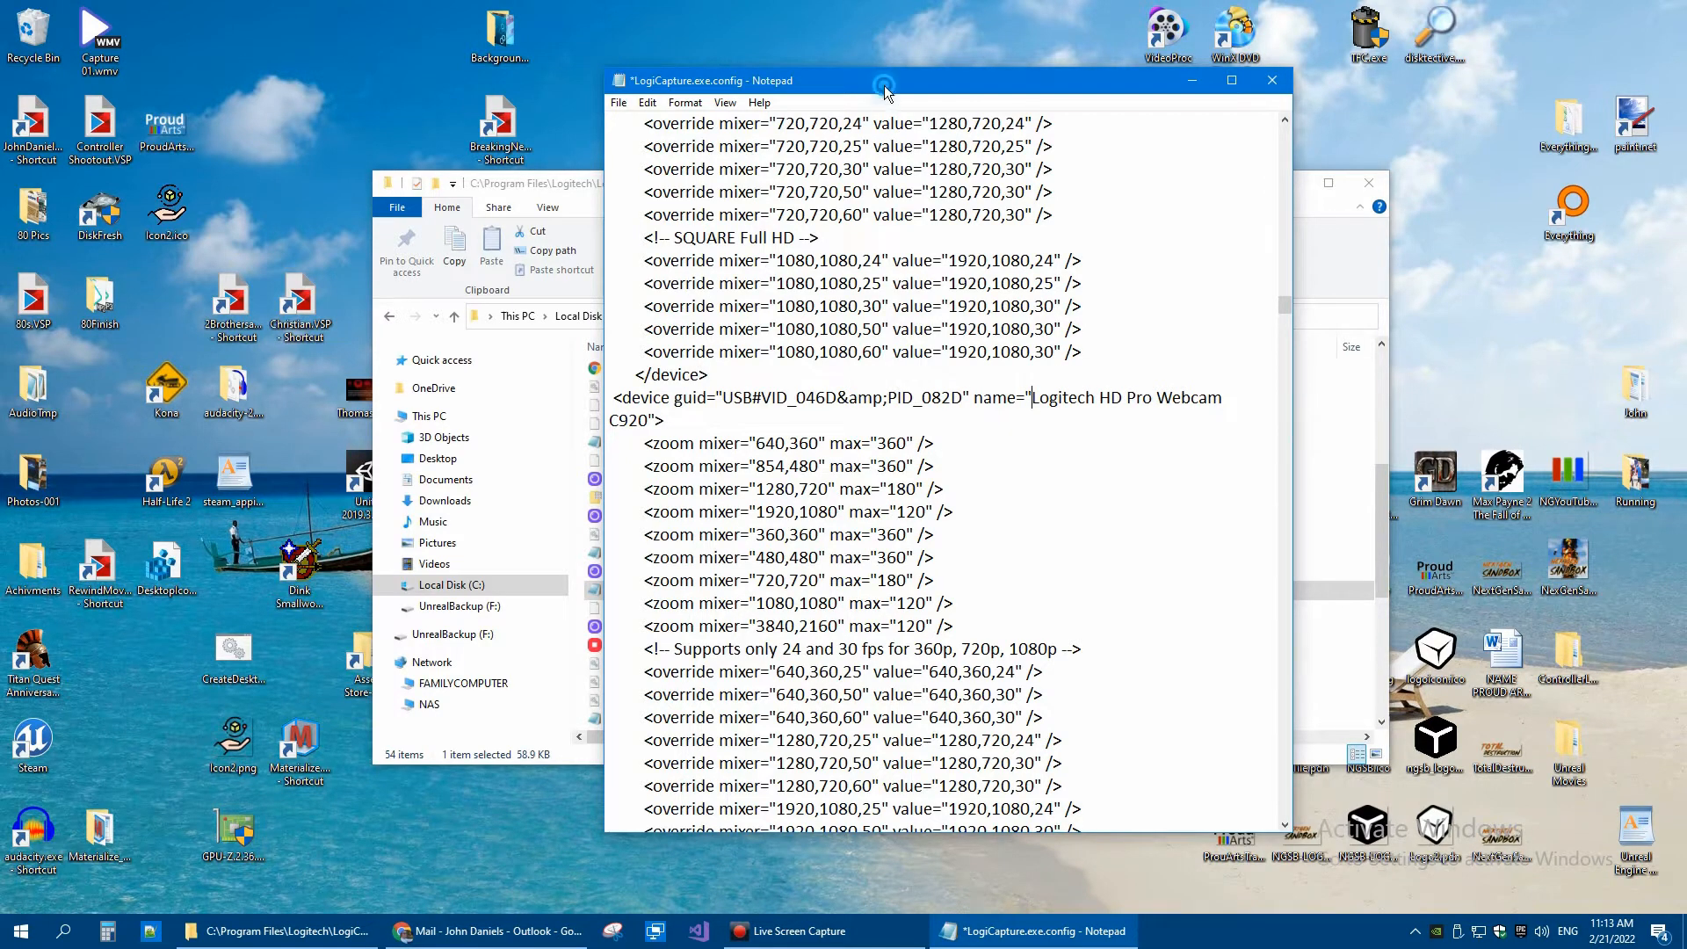
- Open Devices and Printers from the Windows device settings, close Settings, and place the window beside the config file
drag(886, 83, 1189, 82)
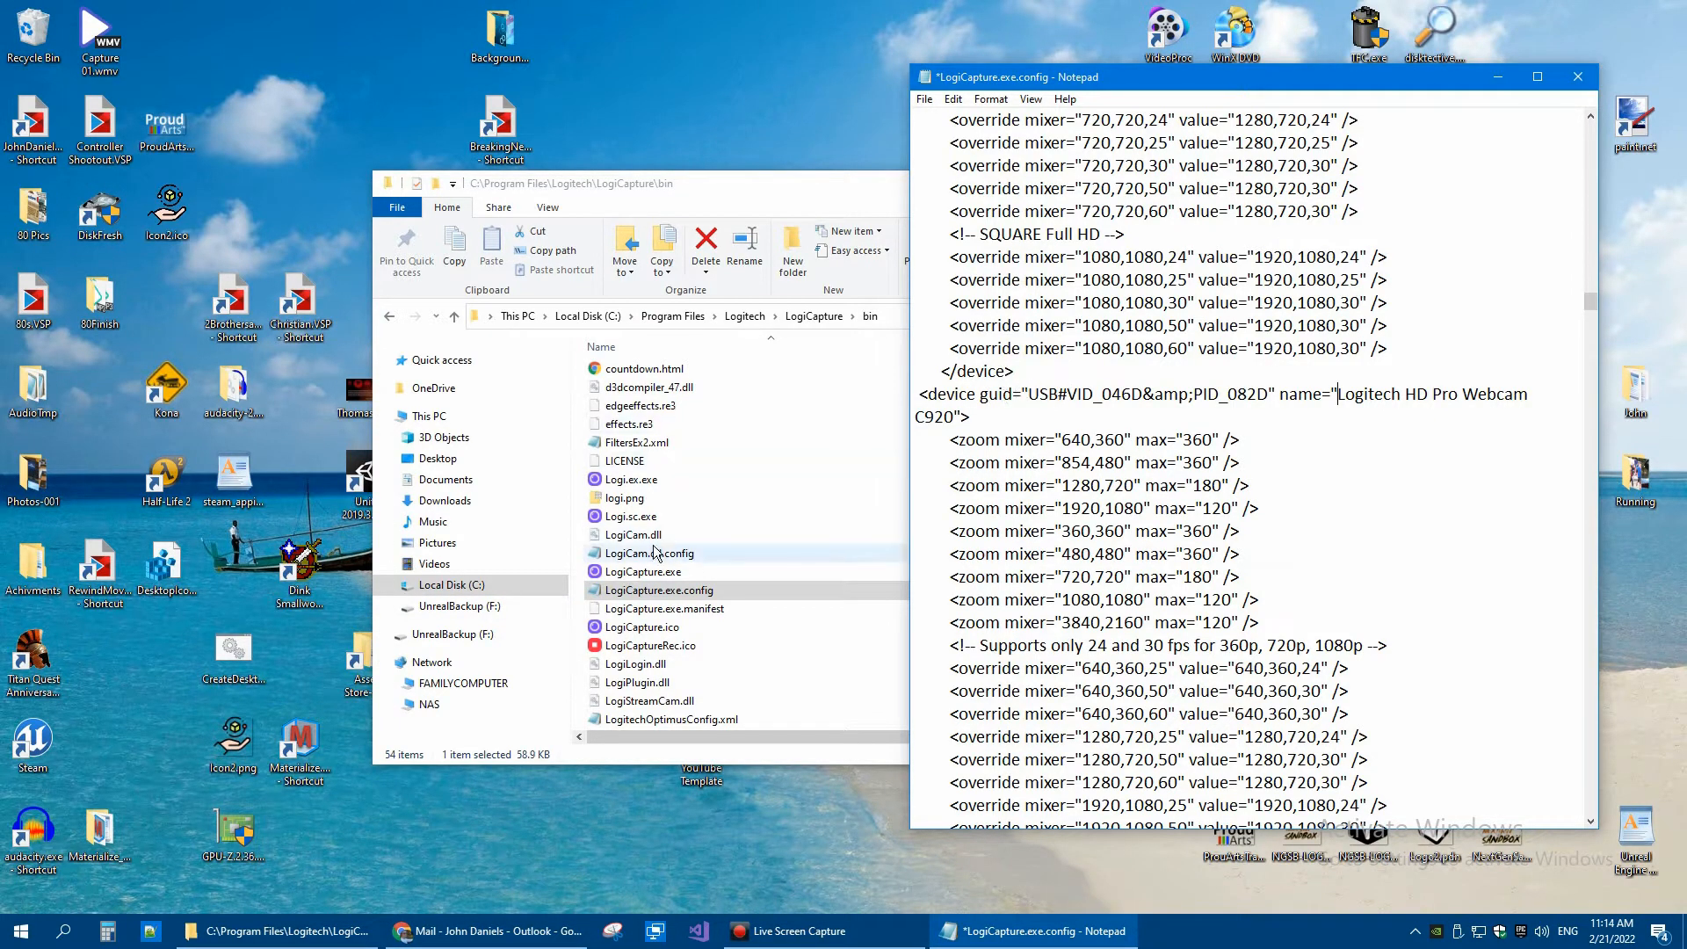
click(21, 934)
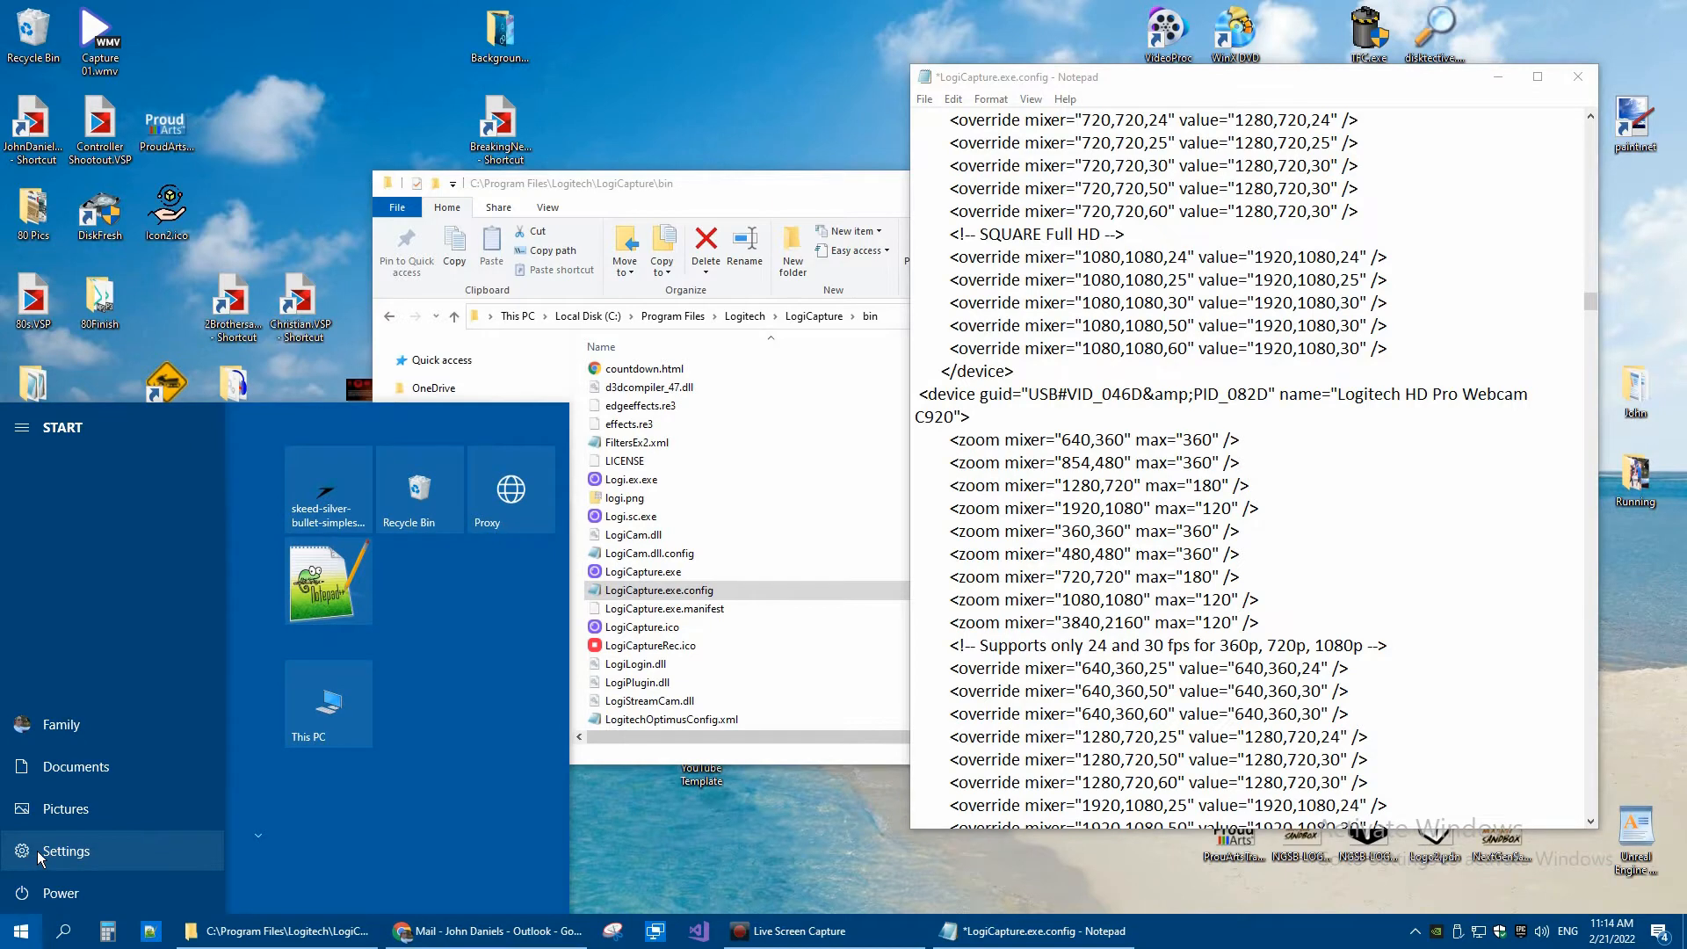
click(40, 852)
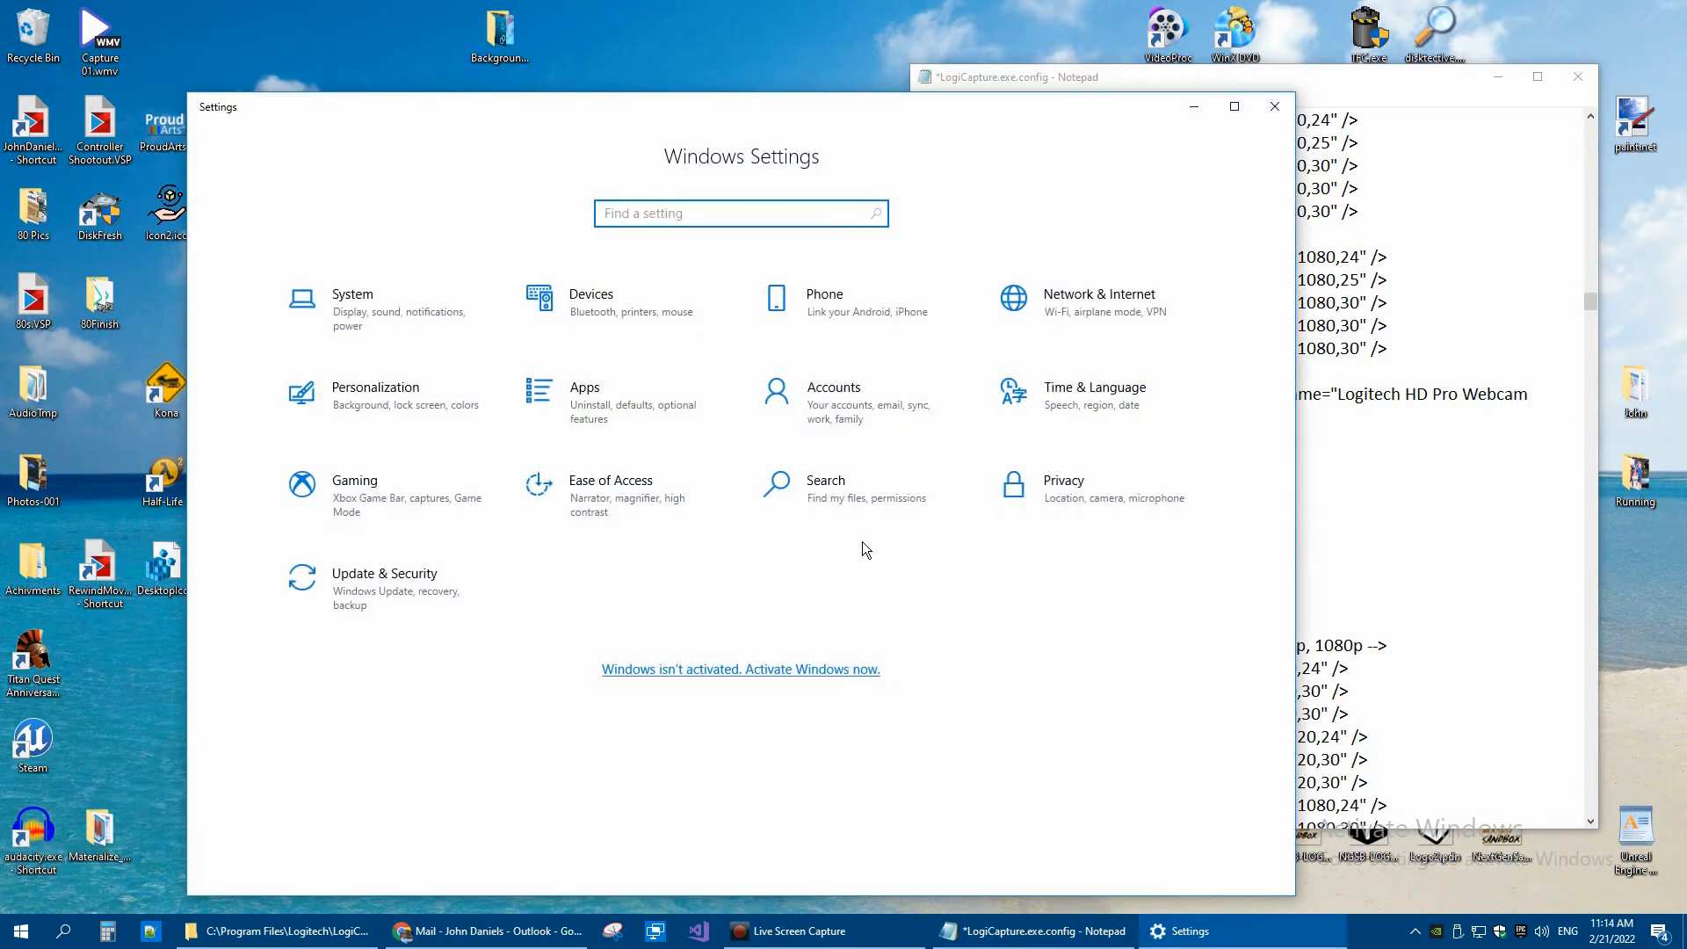
click(604, 278)
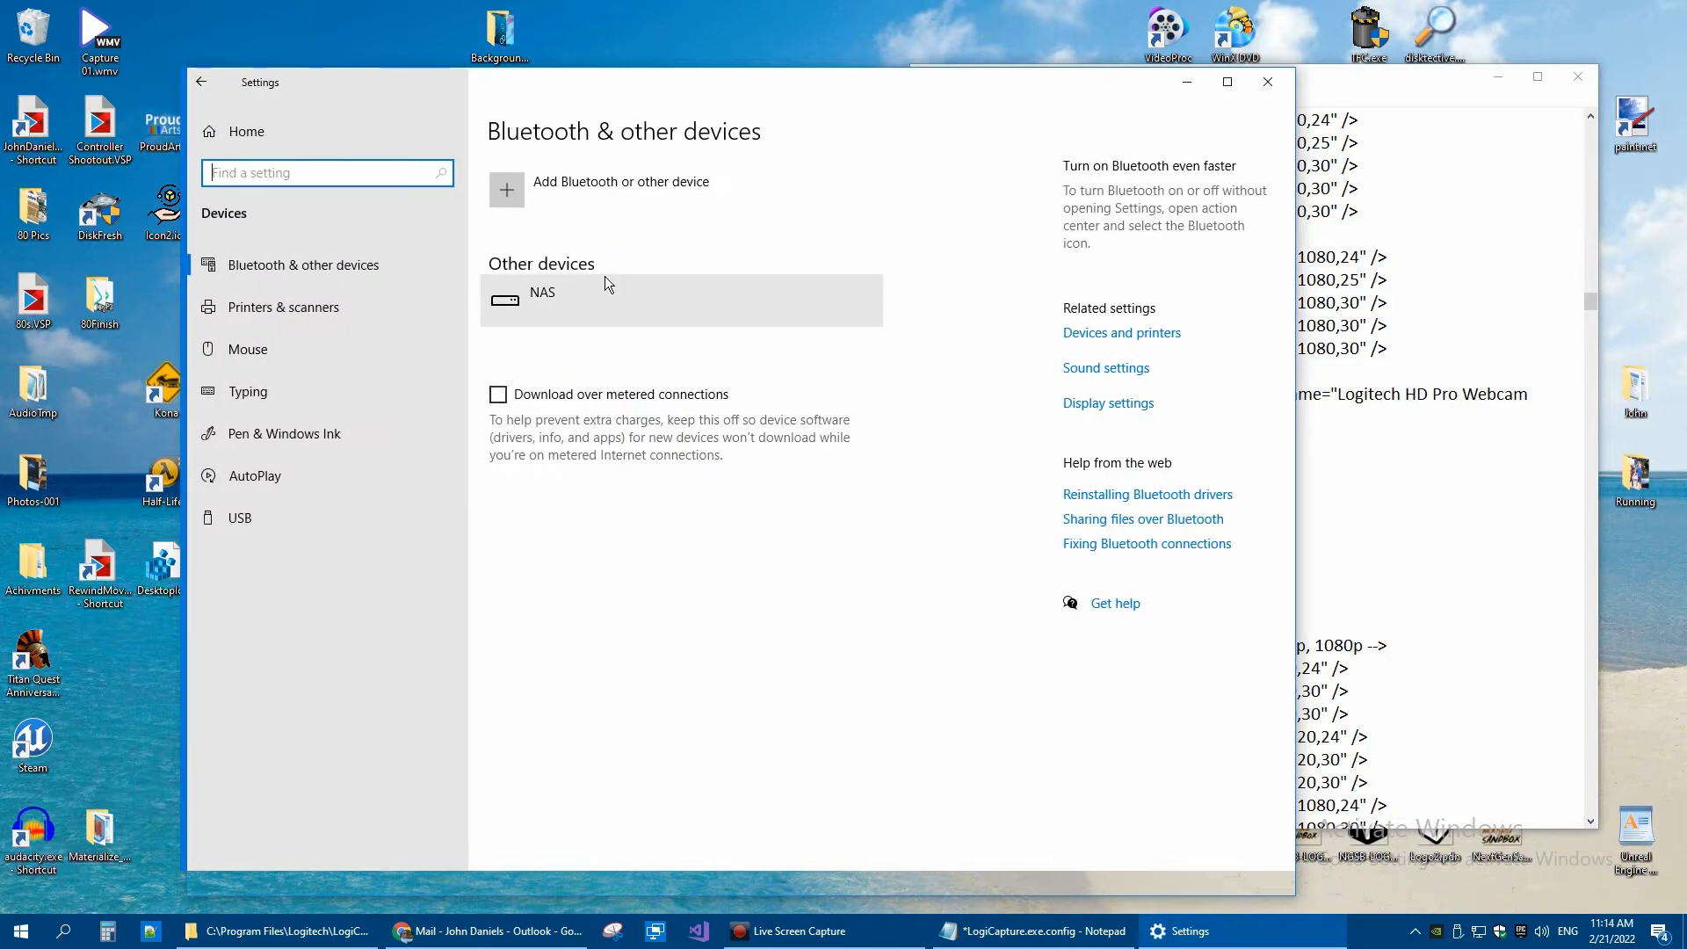
click(1121, 334)
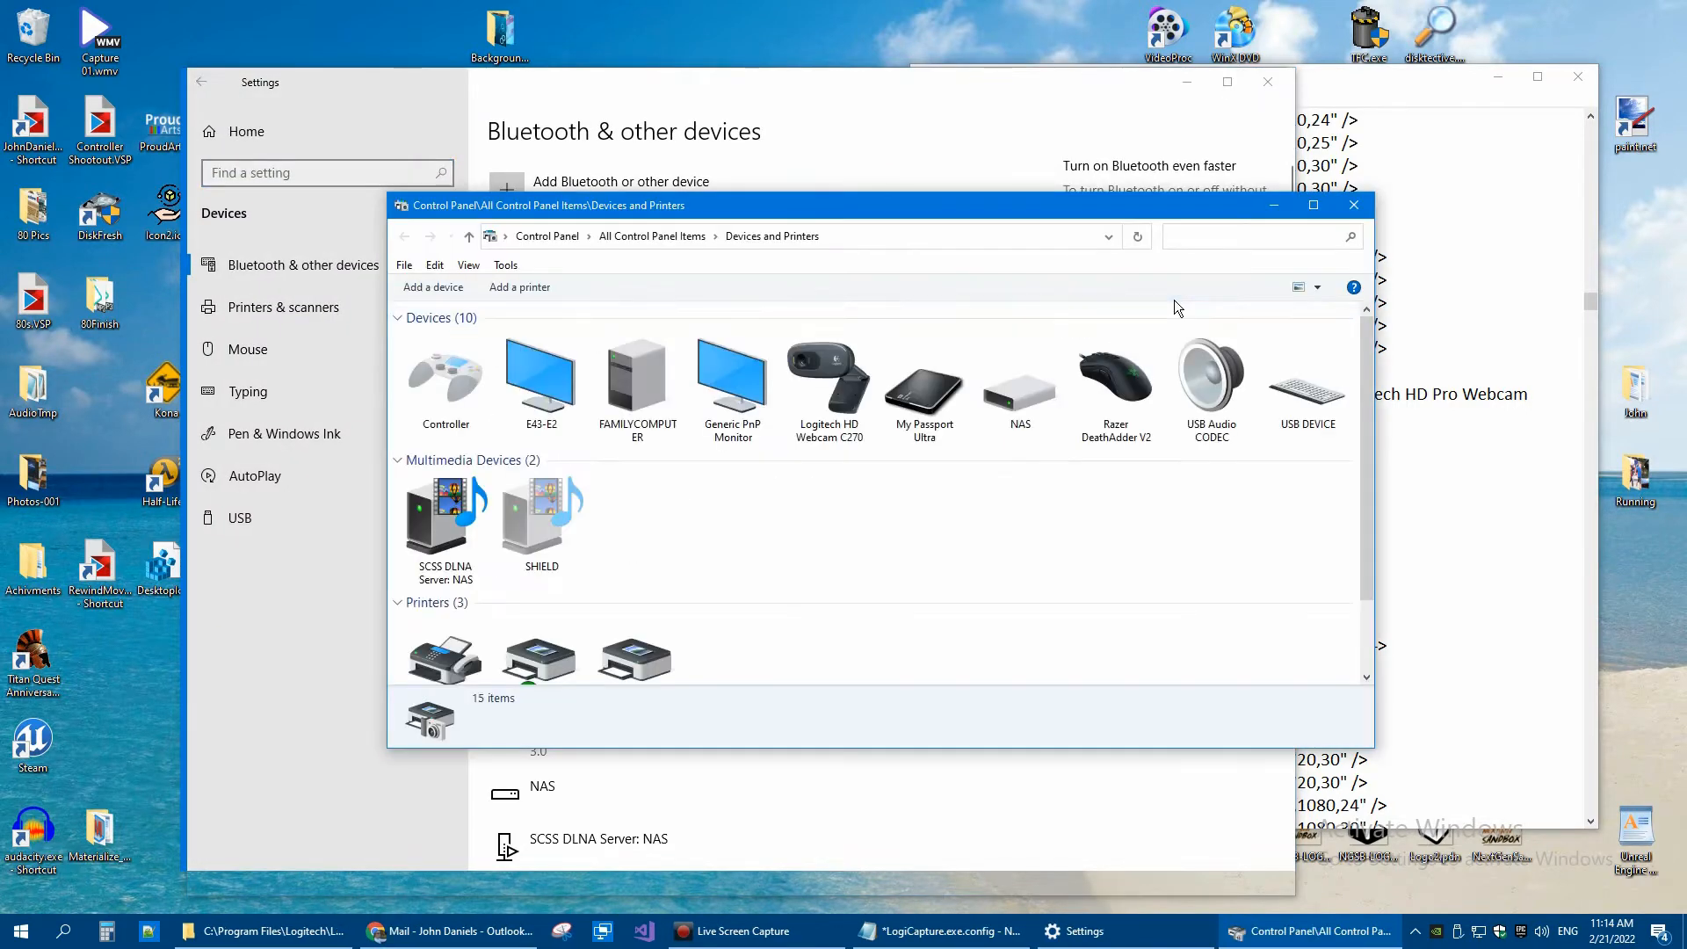
click(1283, 78)
drag(1157, 208, 818, 193)
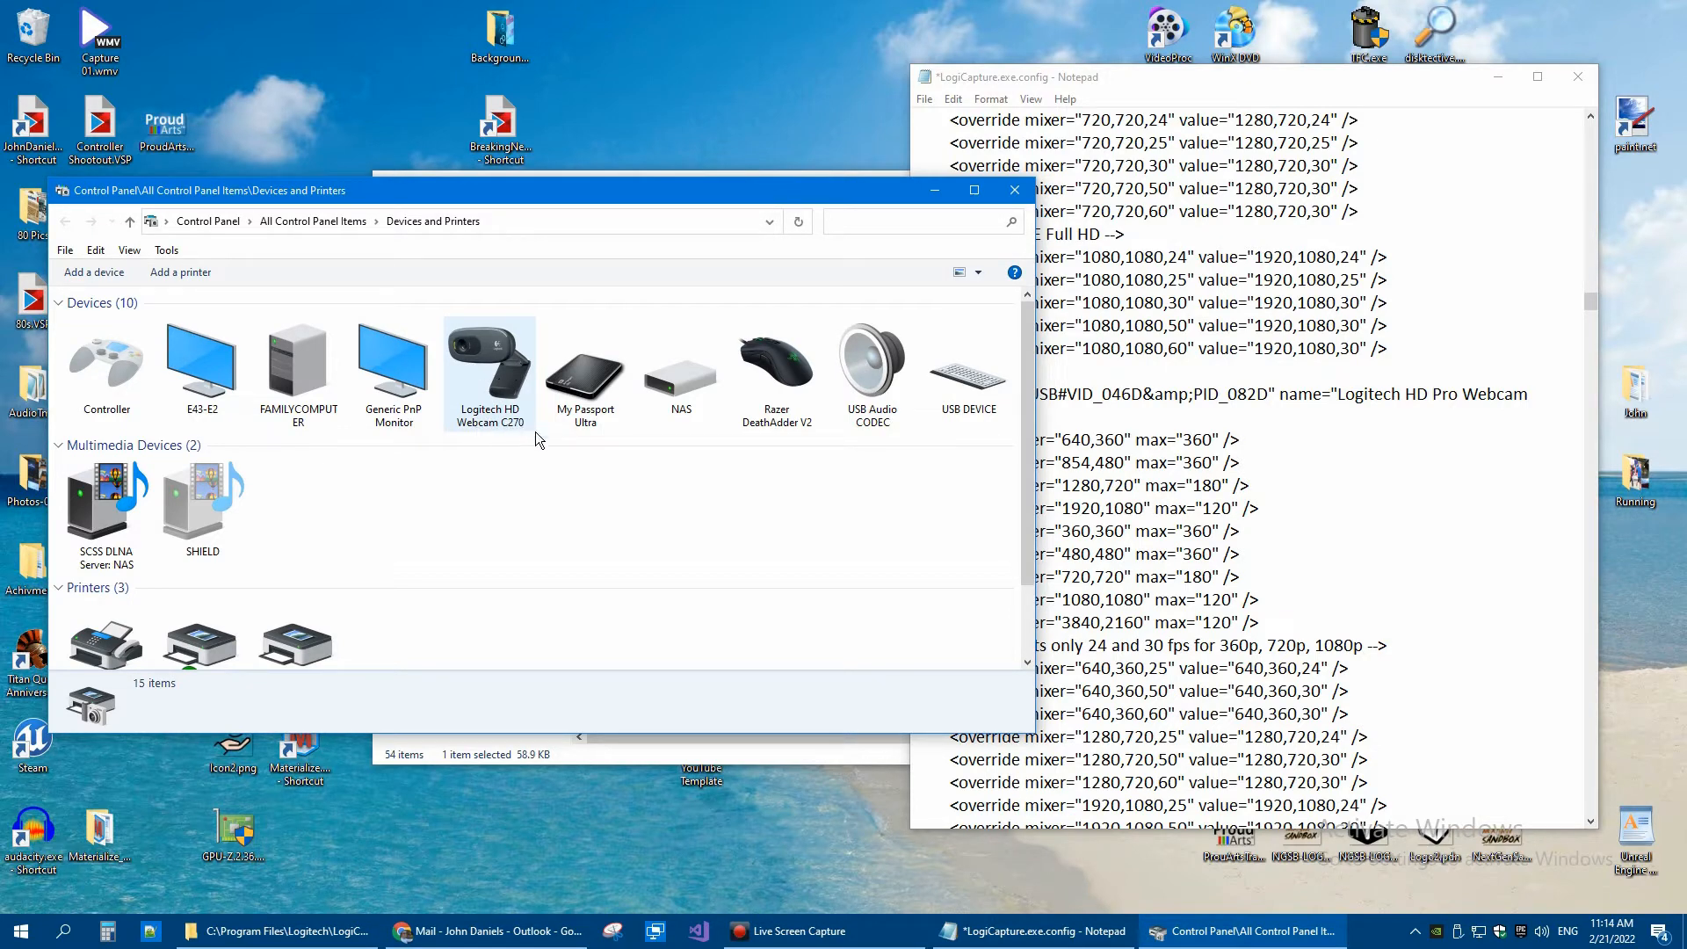
- Open the properties of the Logitech HD Webcam C270 and copy its full device name
right_click(499, 358)
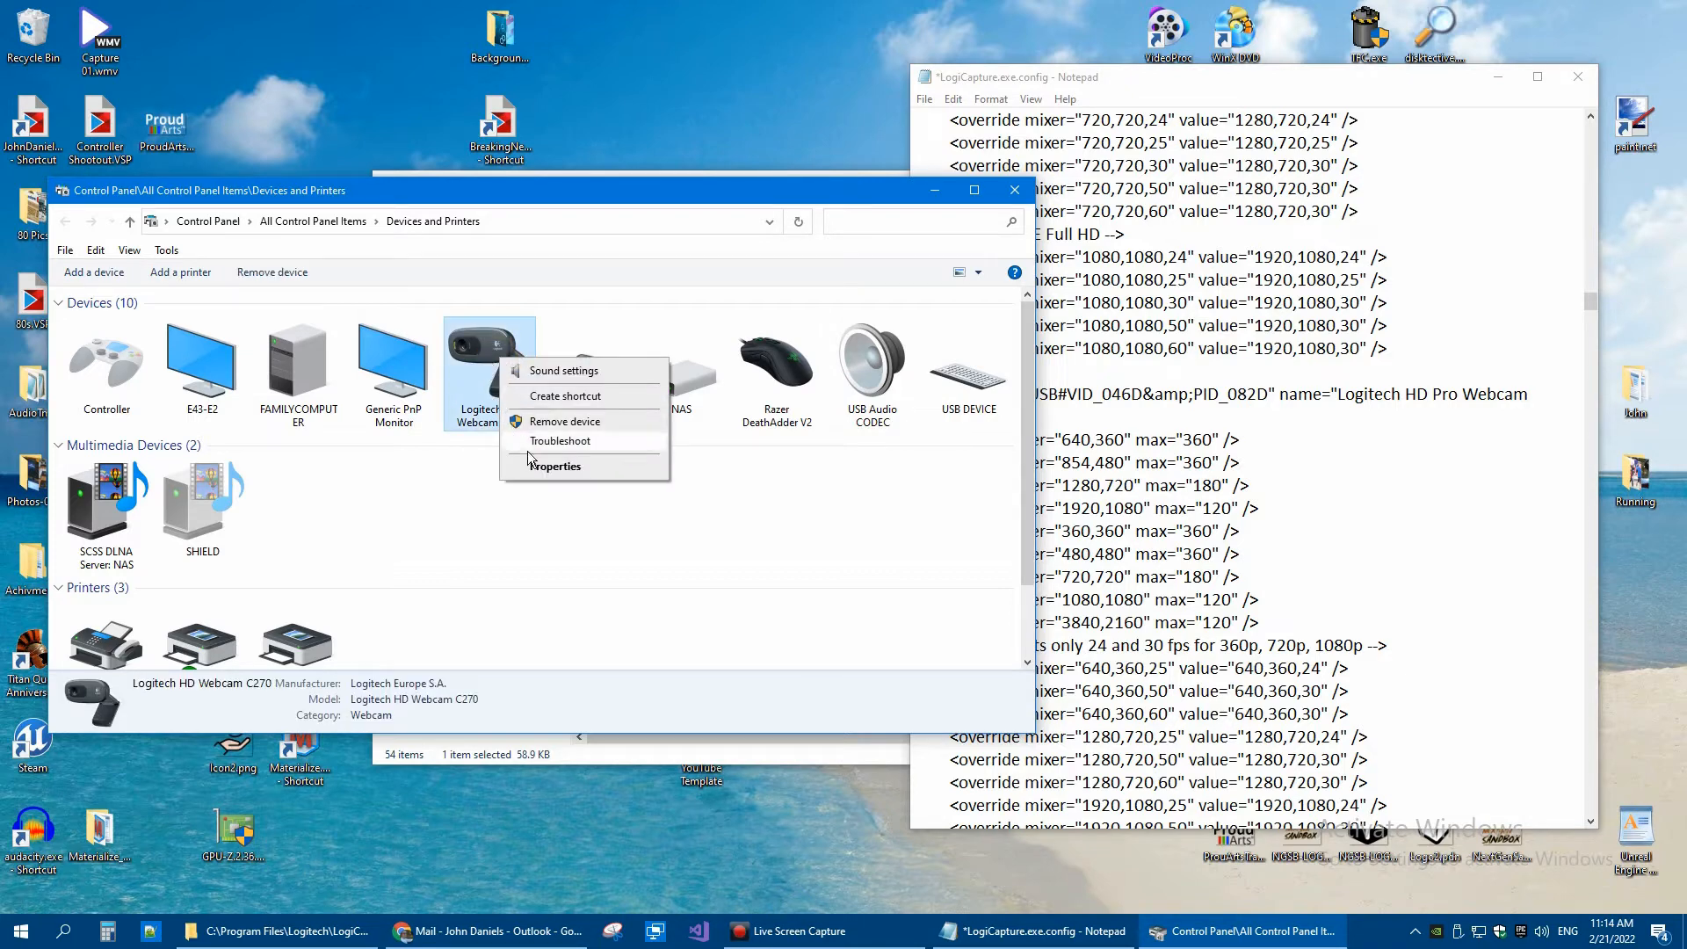
click(555, 465)
drag(642, 369, 500, 232)
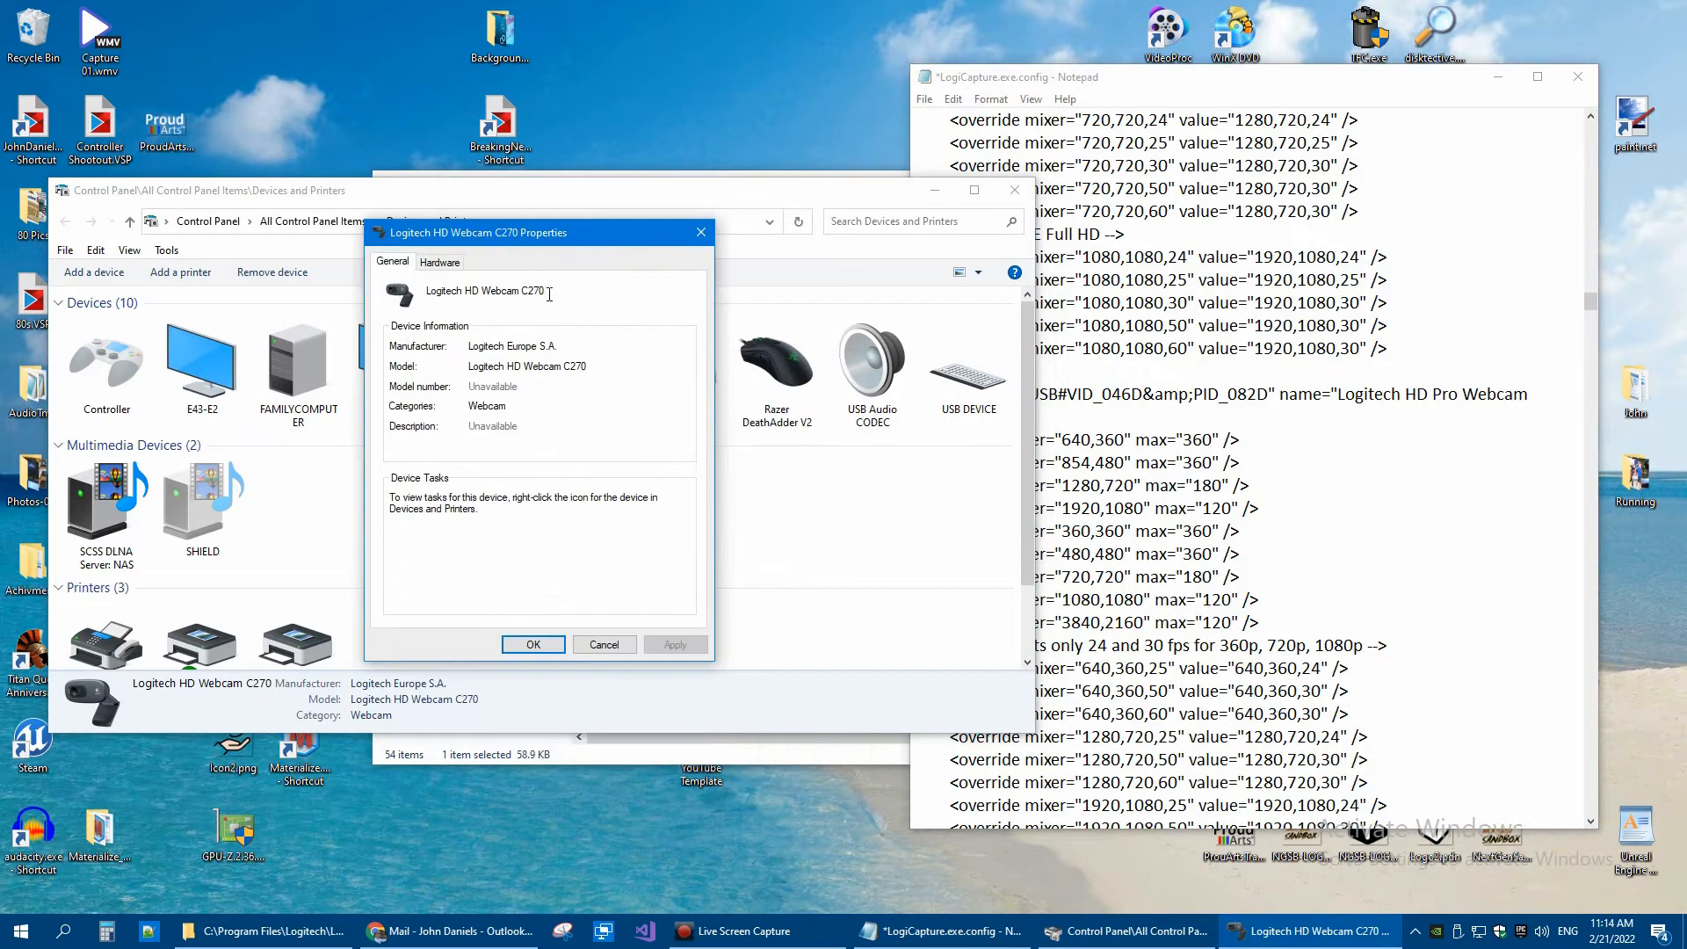
drag(549, 294, 429, 290)
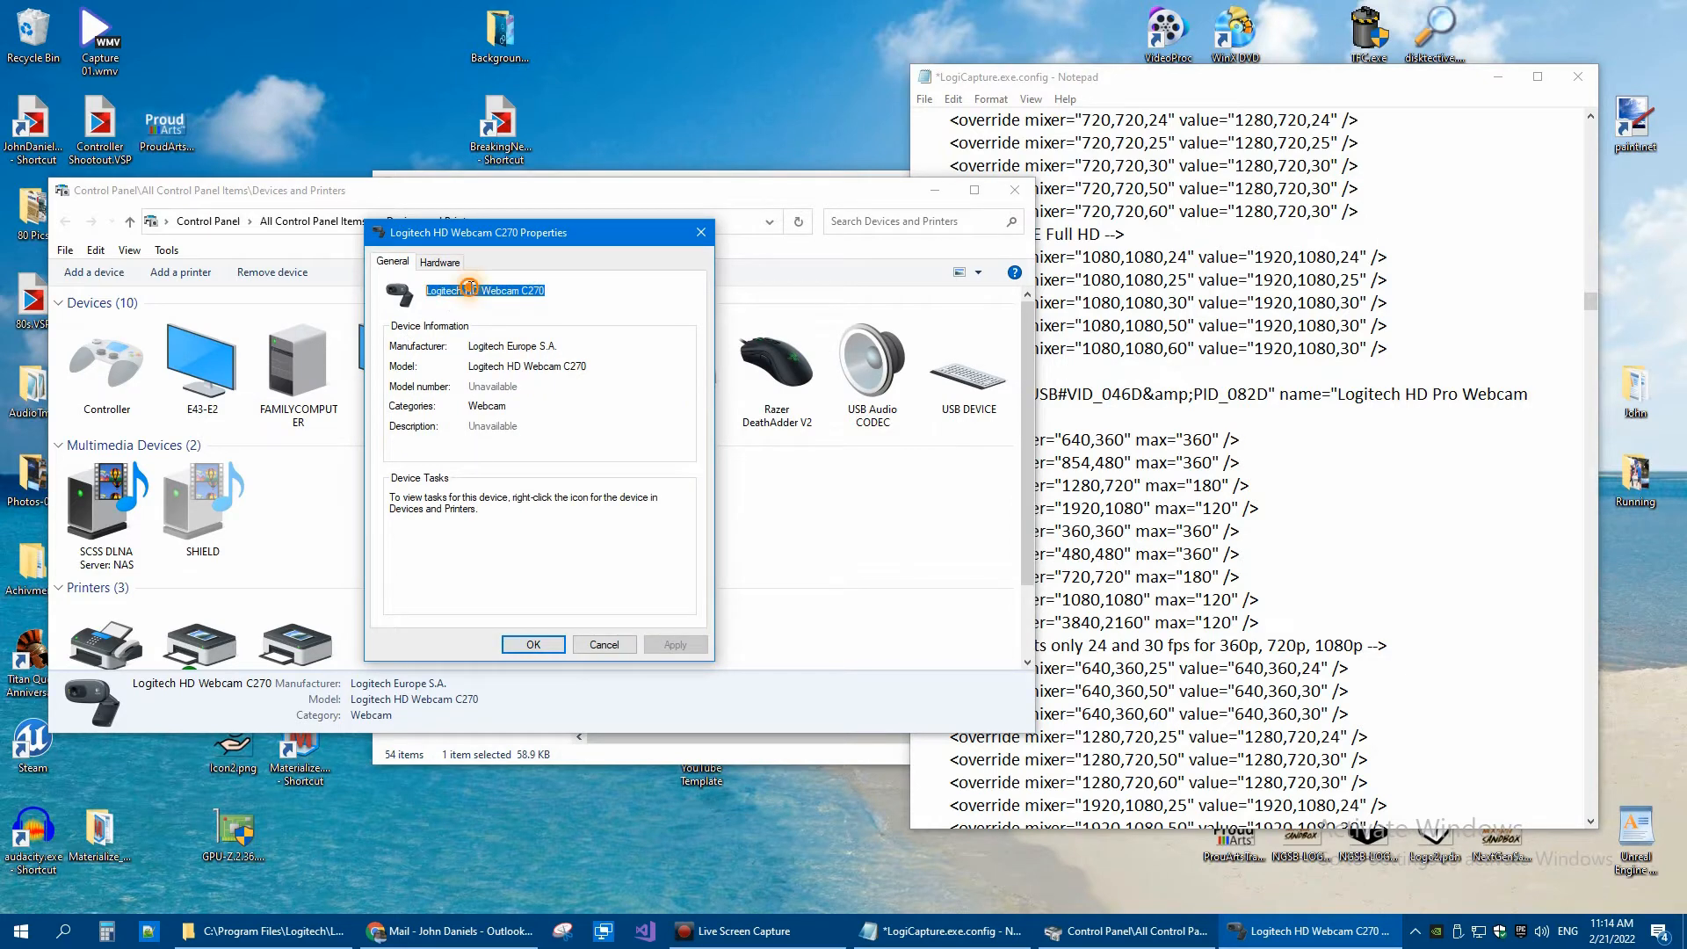
right_click(426, 292)
key(Escape)
drag(580, 286, 427, 290)
right_click(436, 291)
click(492, 346)
- Replace the name in the pasted device entry of LogiCapture.exe.config with the copied "Logitech HD Webcam C270"
click(1339, 395)
drag(1339, 394, 1533, 395)
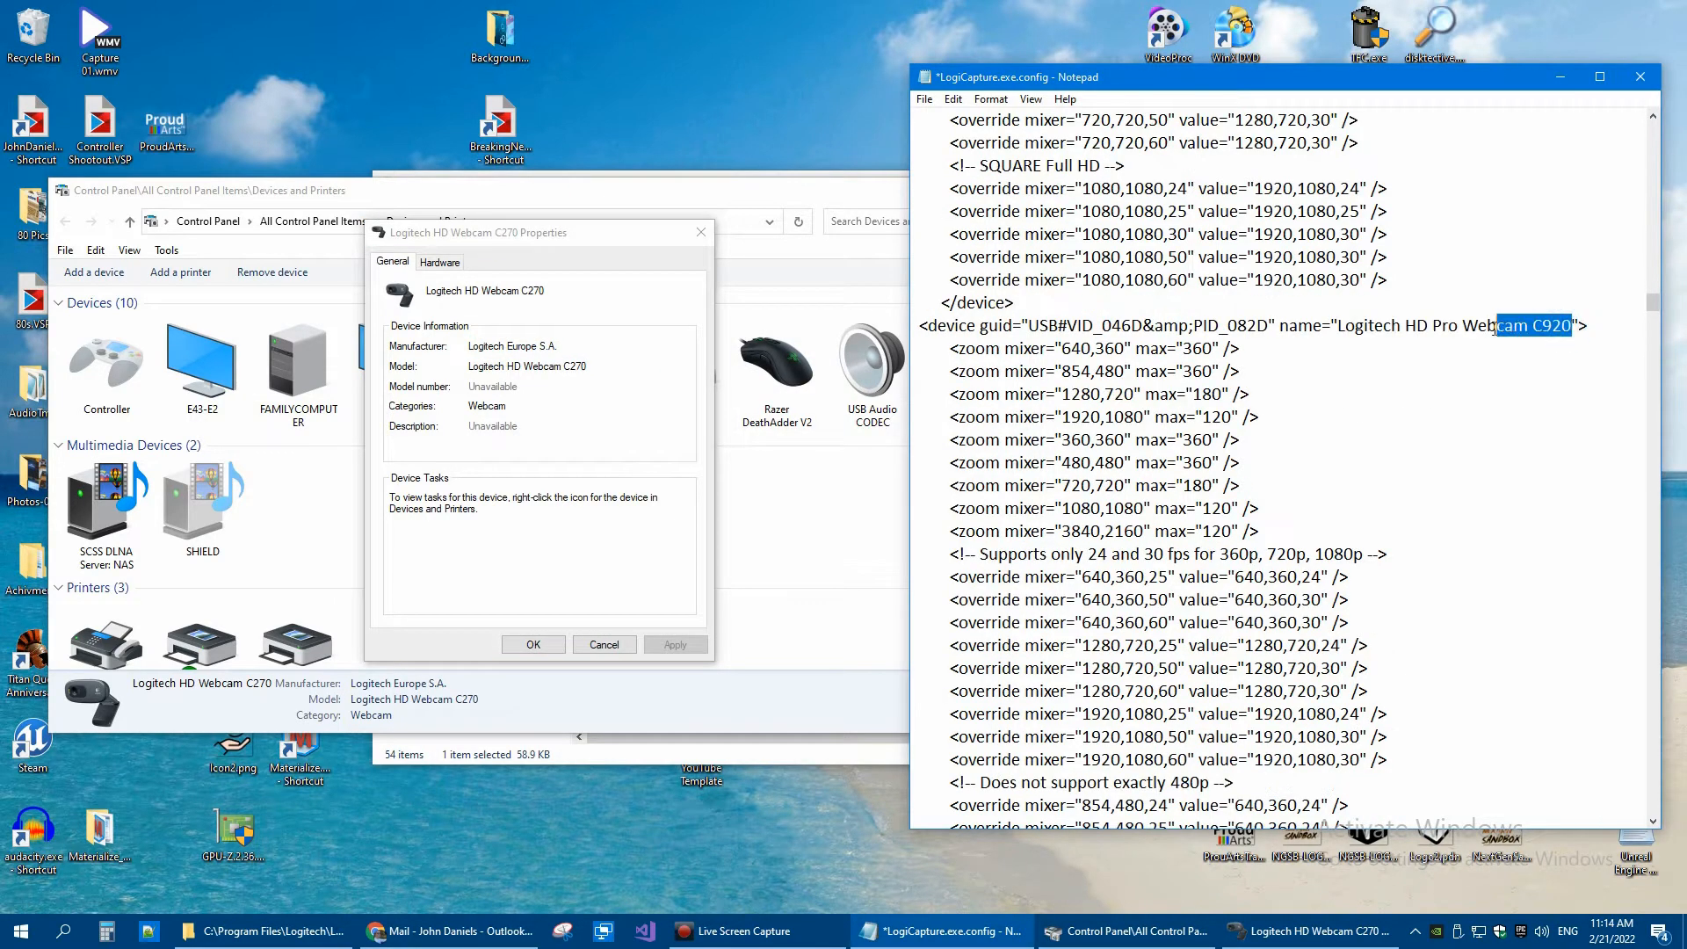
drag(1496, 328, 1339, 328)
key(ctrl+v)
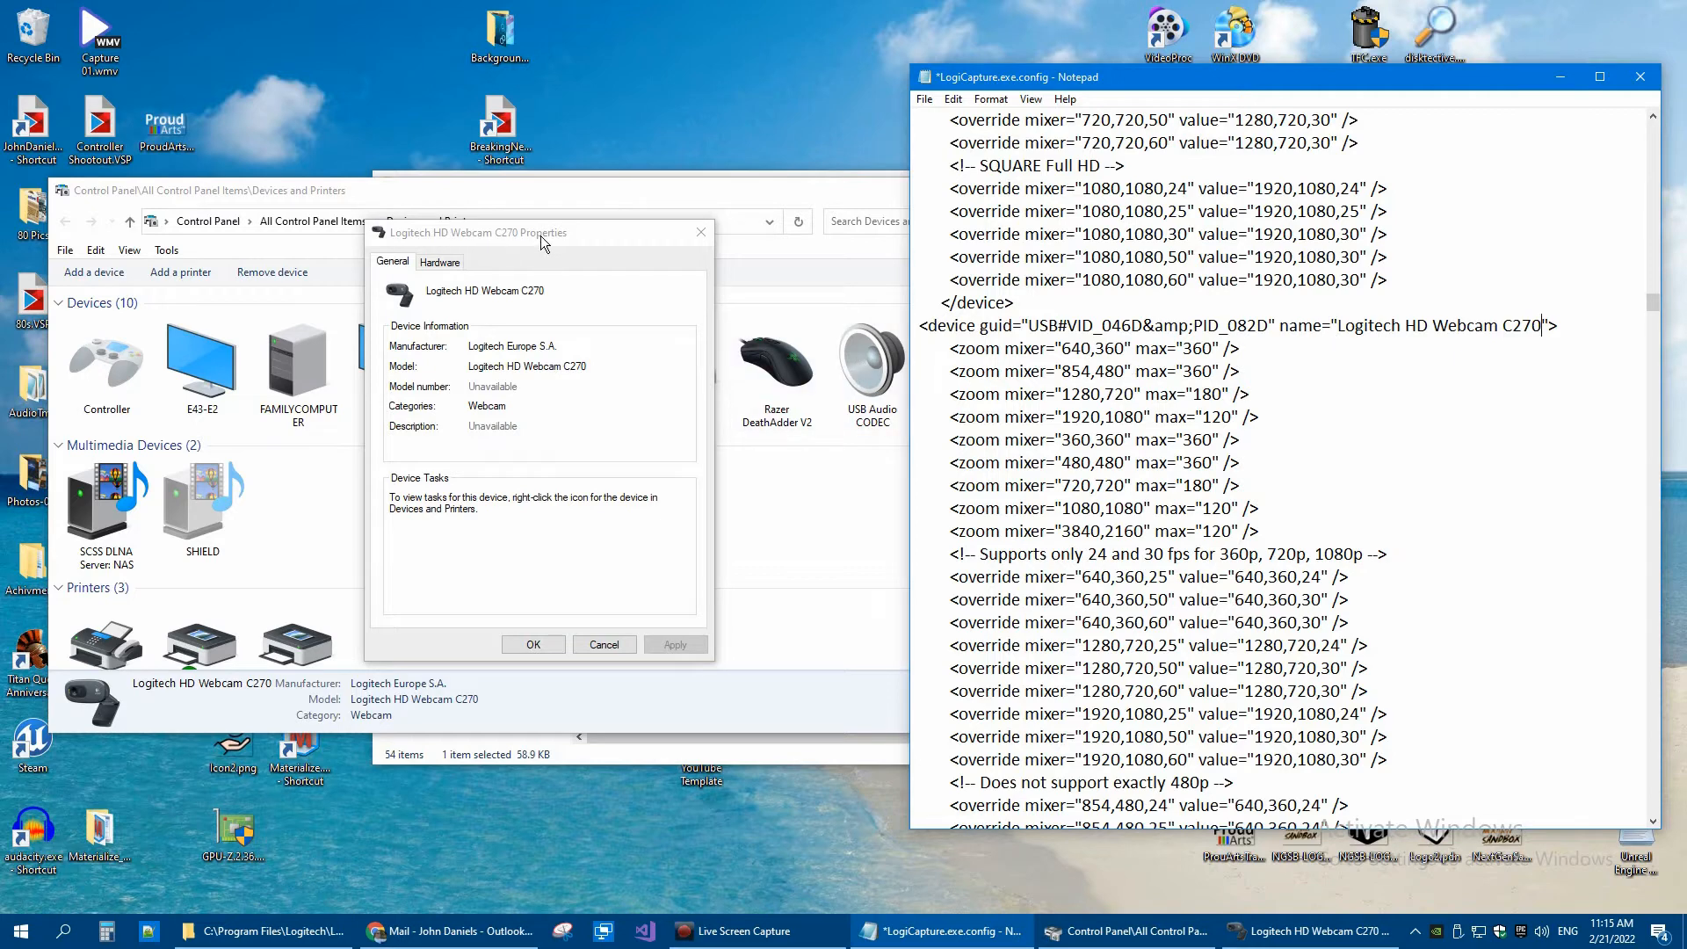
- Display the Hardware Ids of the C270 webcam's USB Video Device function in its detailed properties
drag(508, 239, 555, 236)
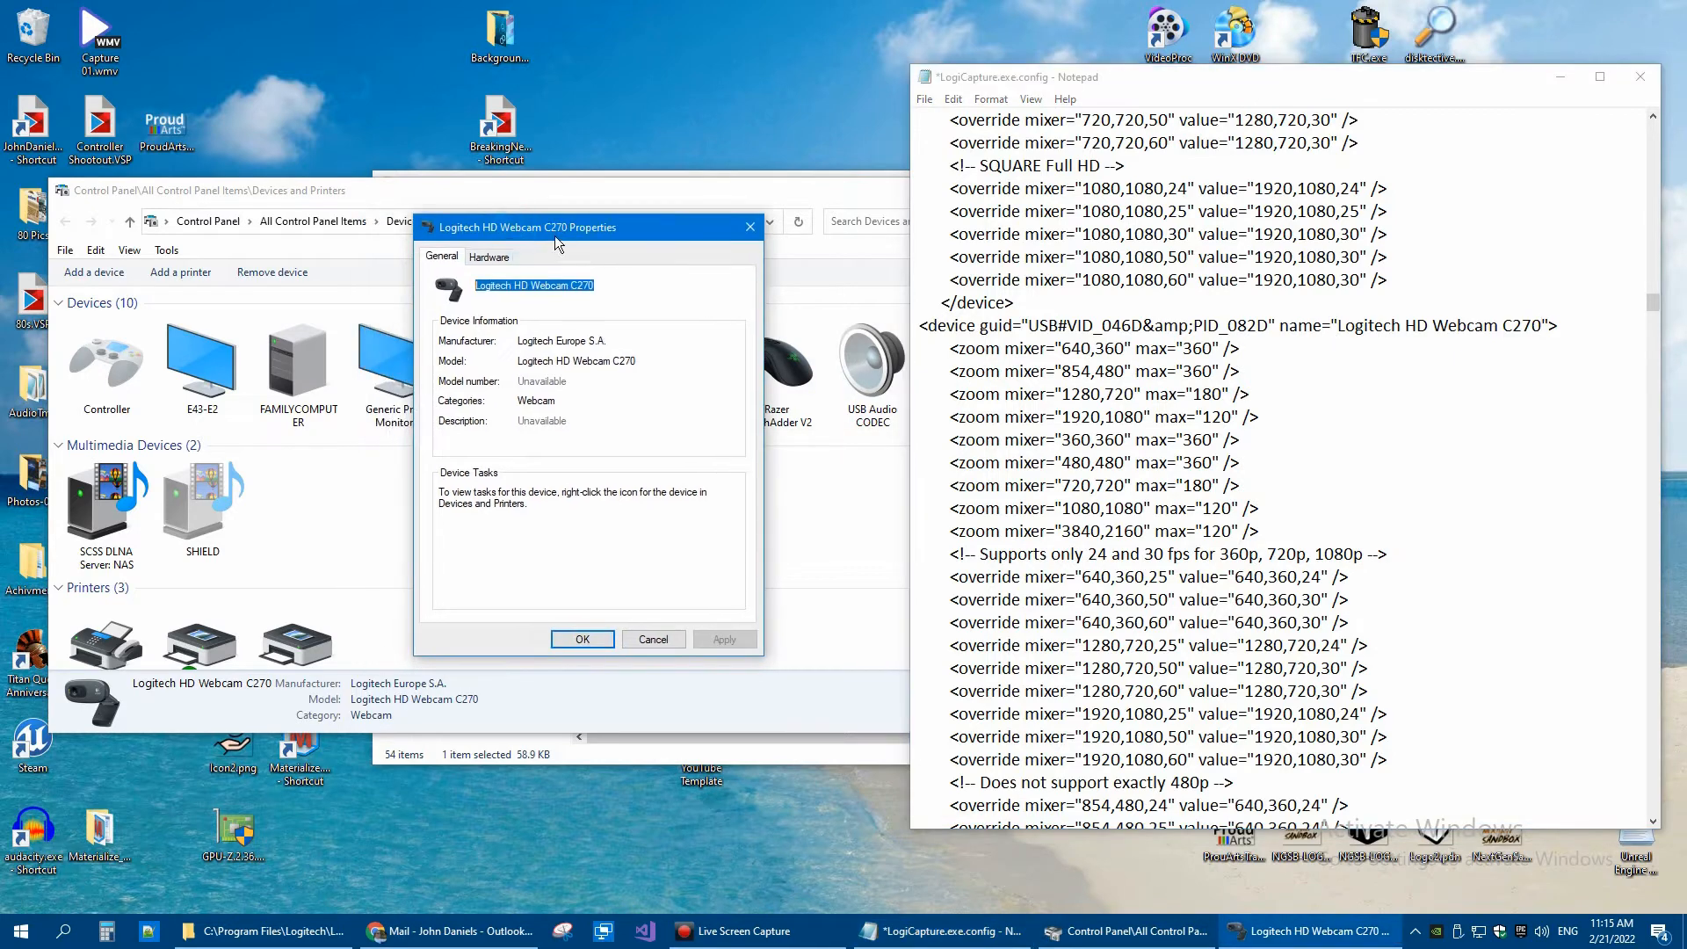
click(488, 257)
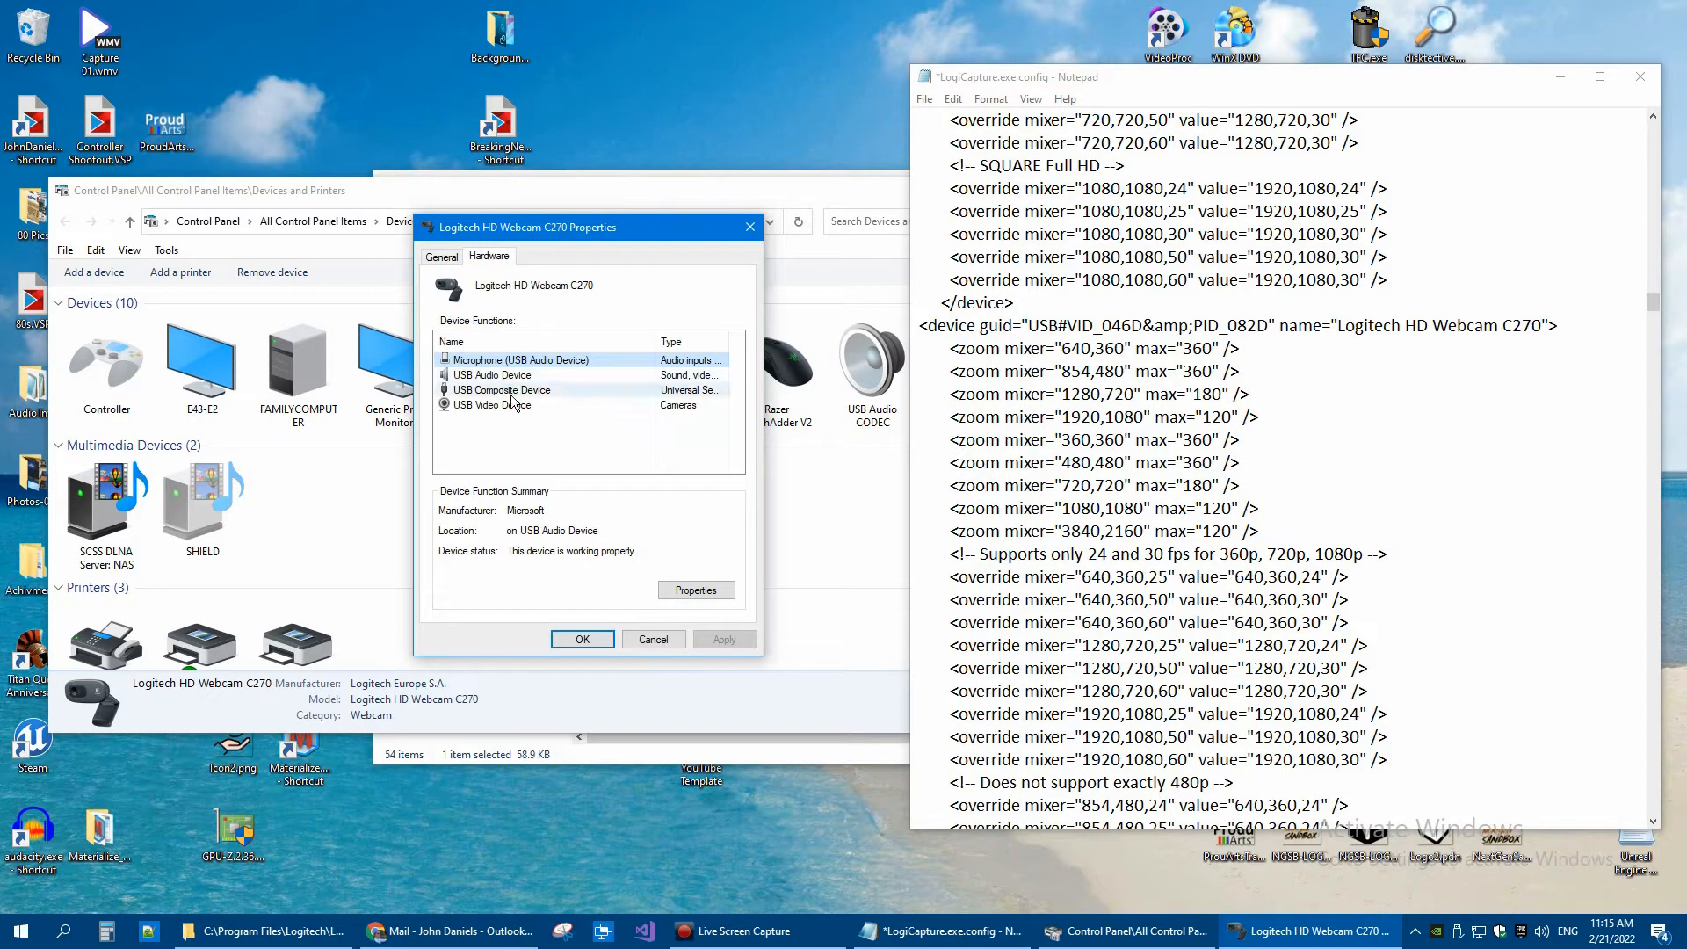
double_click(494, 410)
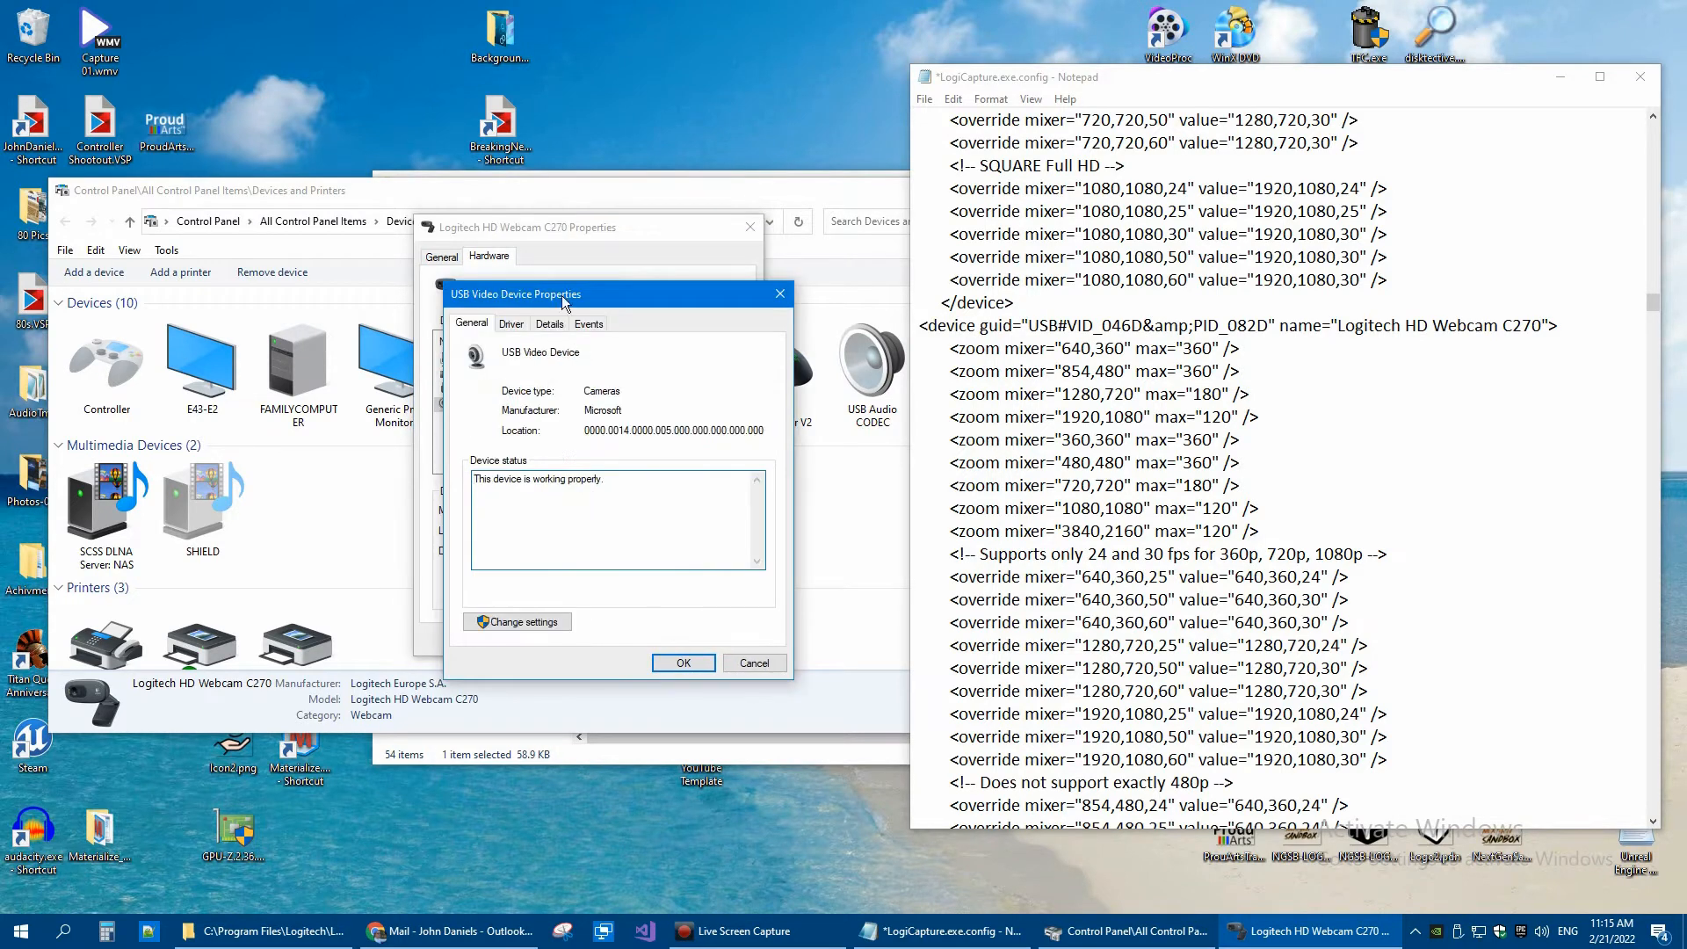
drag(520, 234, 604, 238)
click(569, 273)
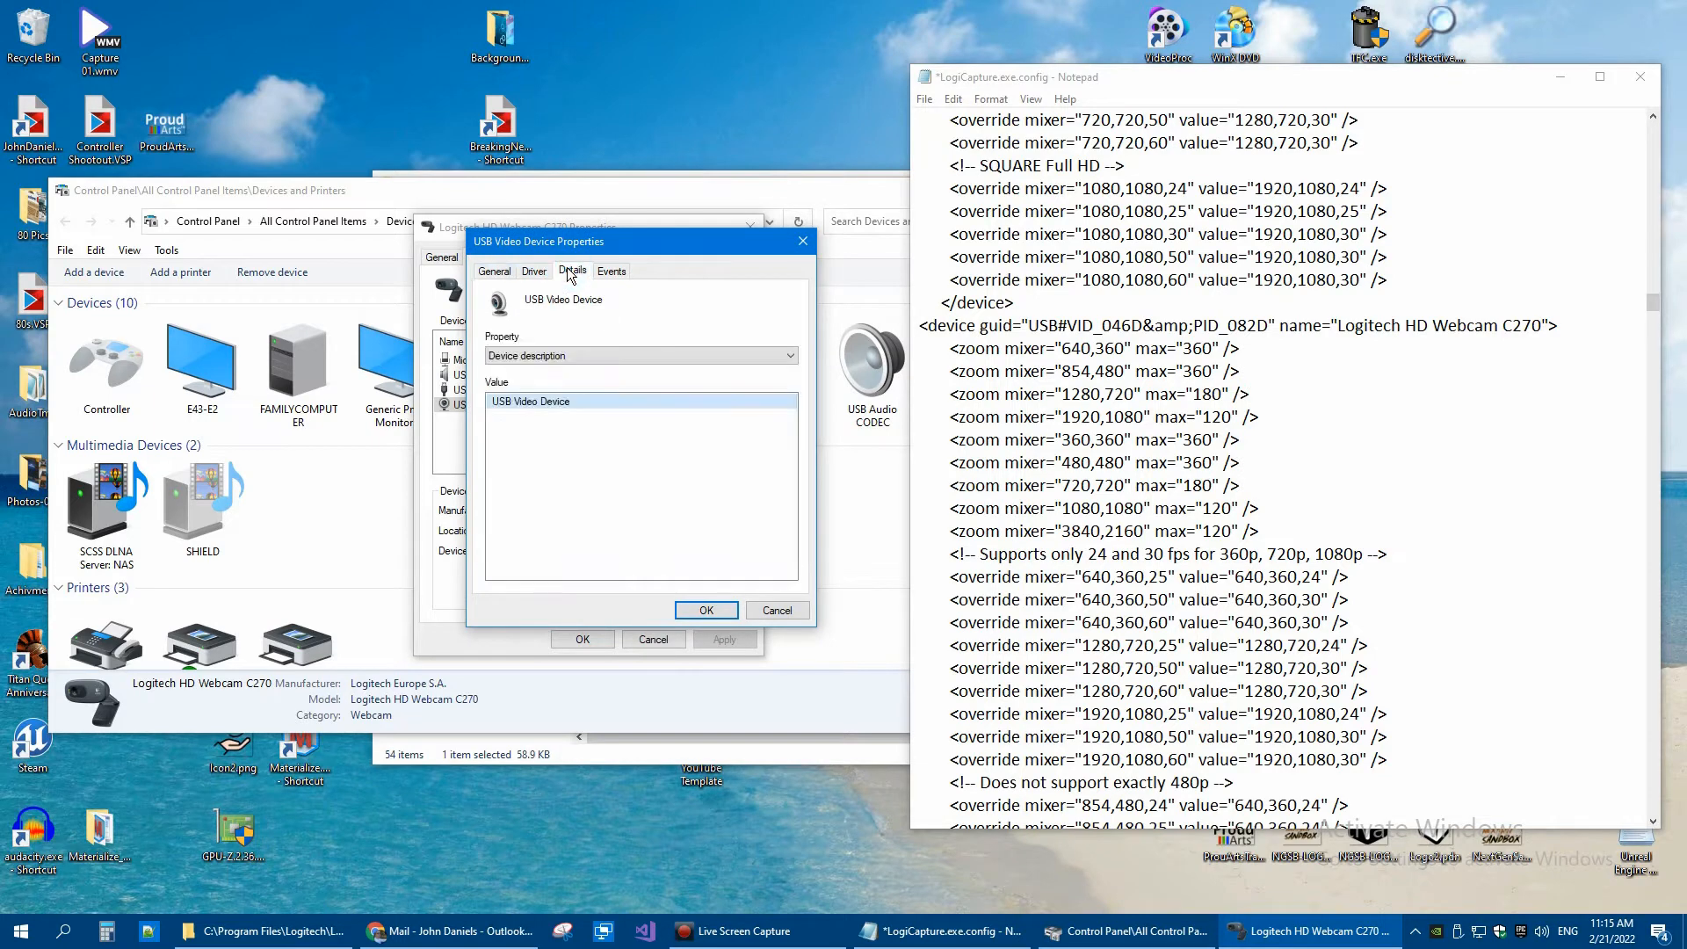
click(567, 355)
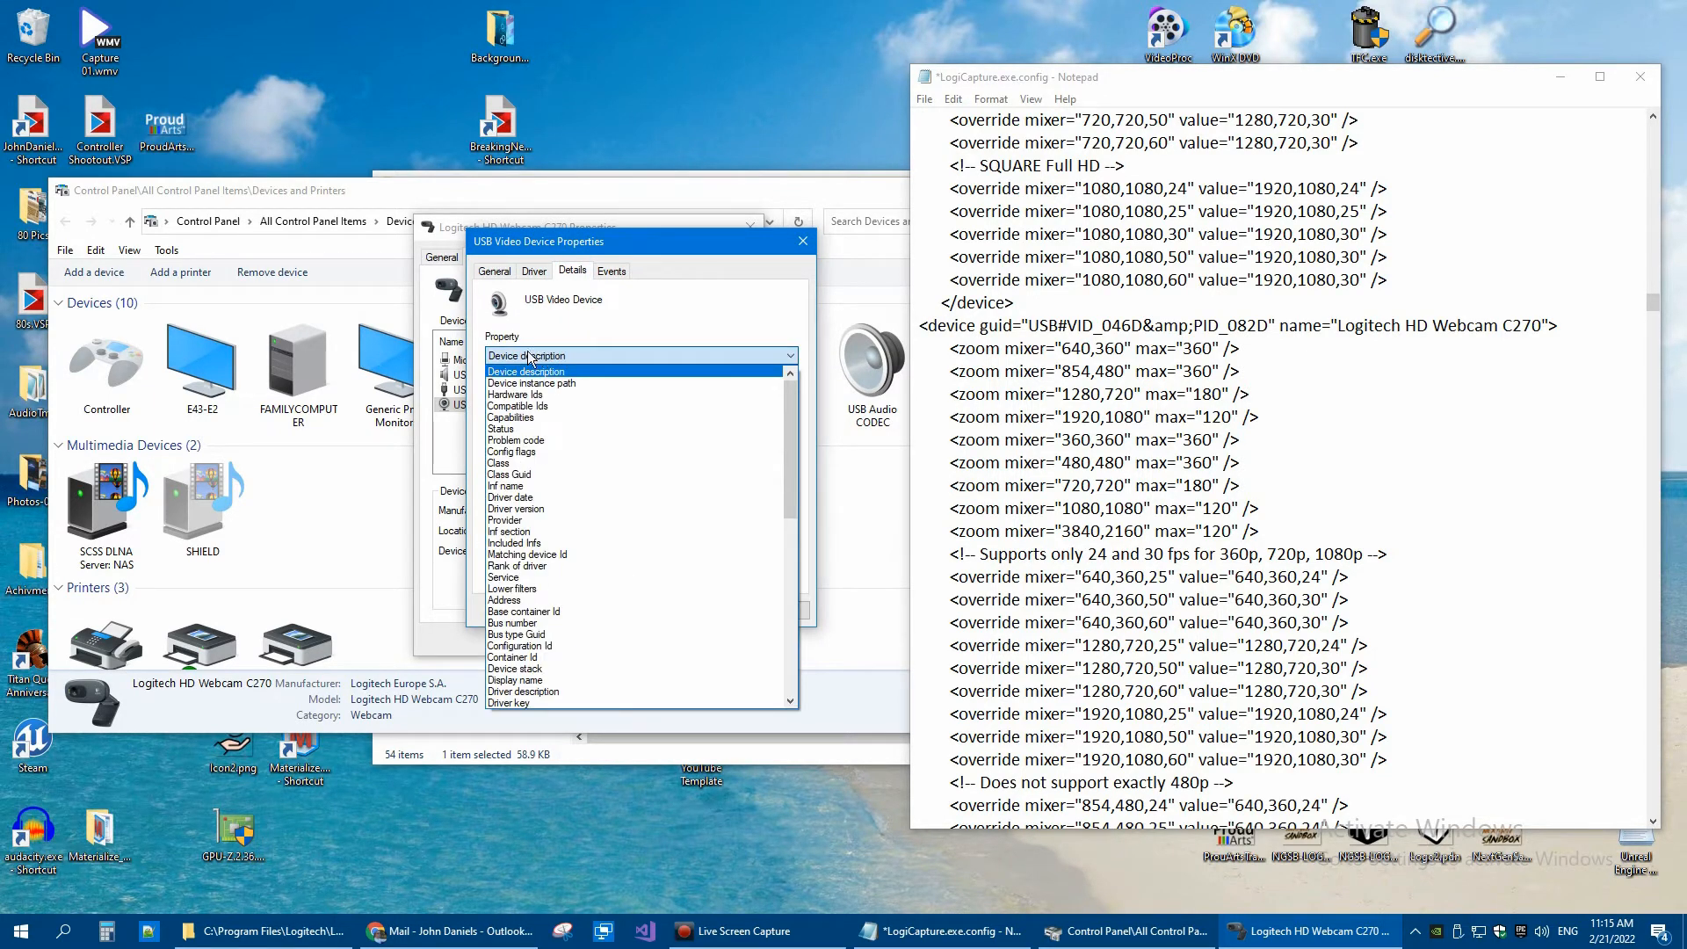
click(561, 394)
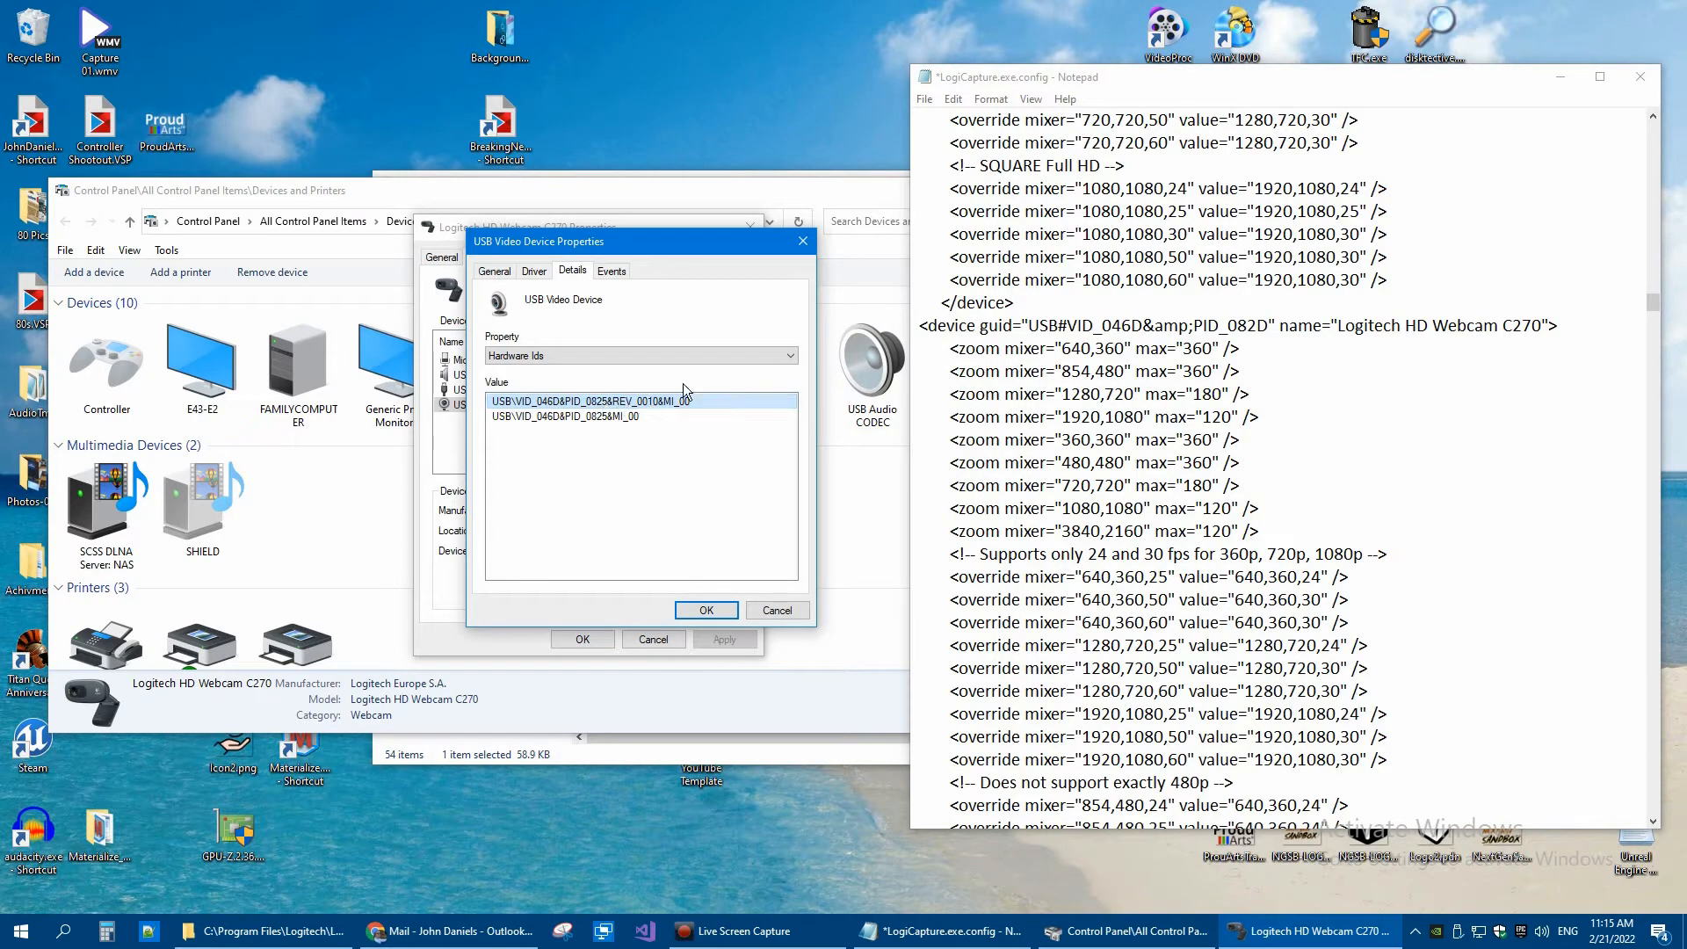
- Change the product ID in the C270 entry's device guid to PID_0825
click(1228, 327)
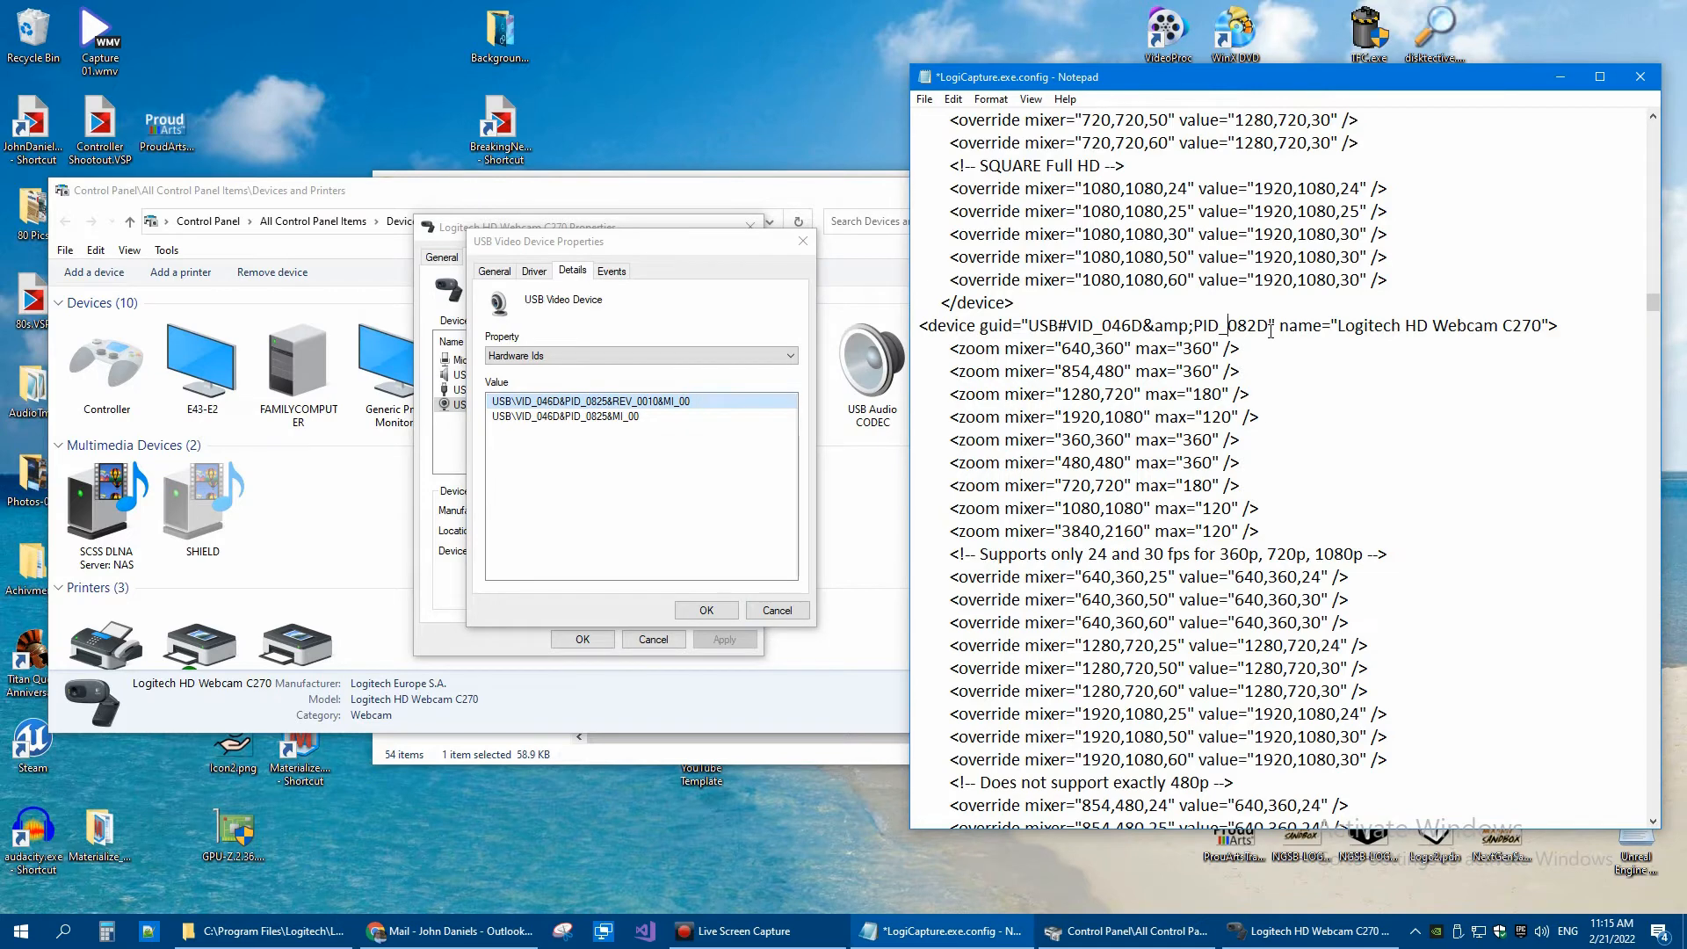
key(BackSpace)
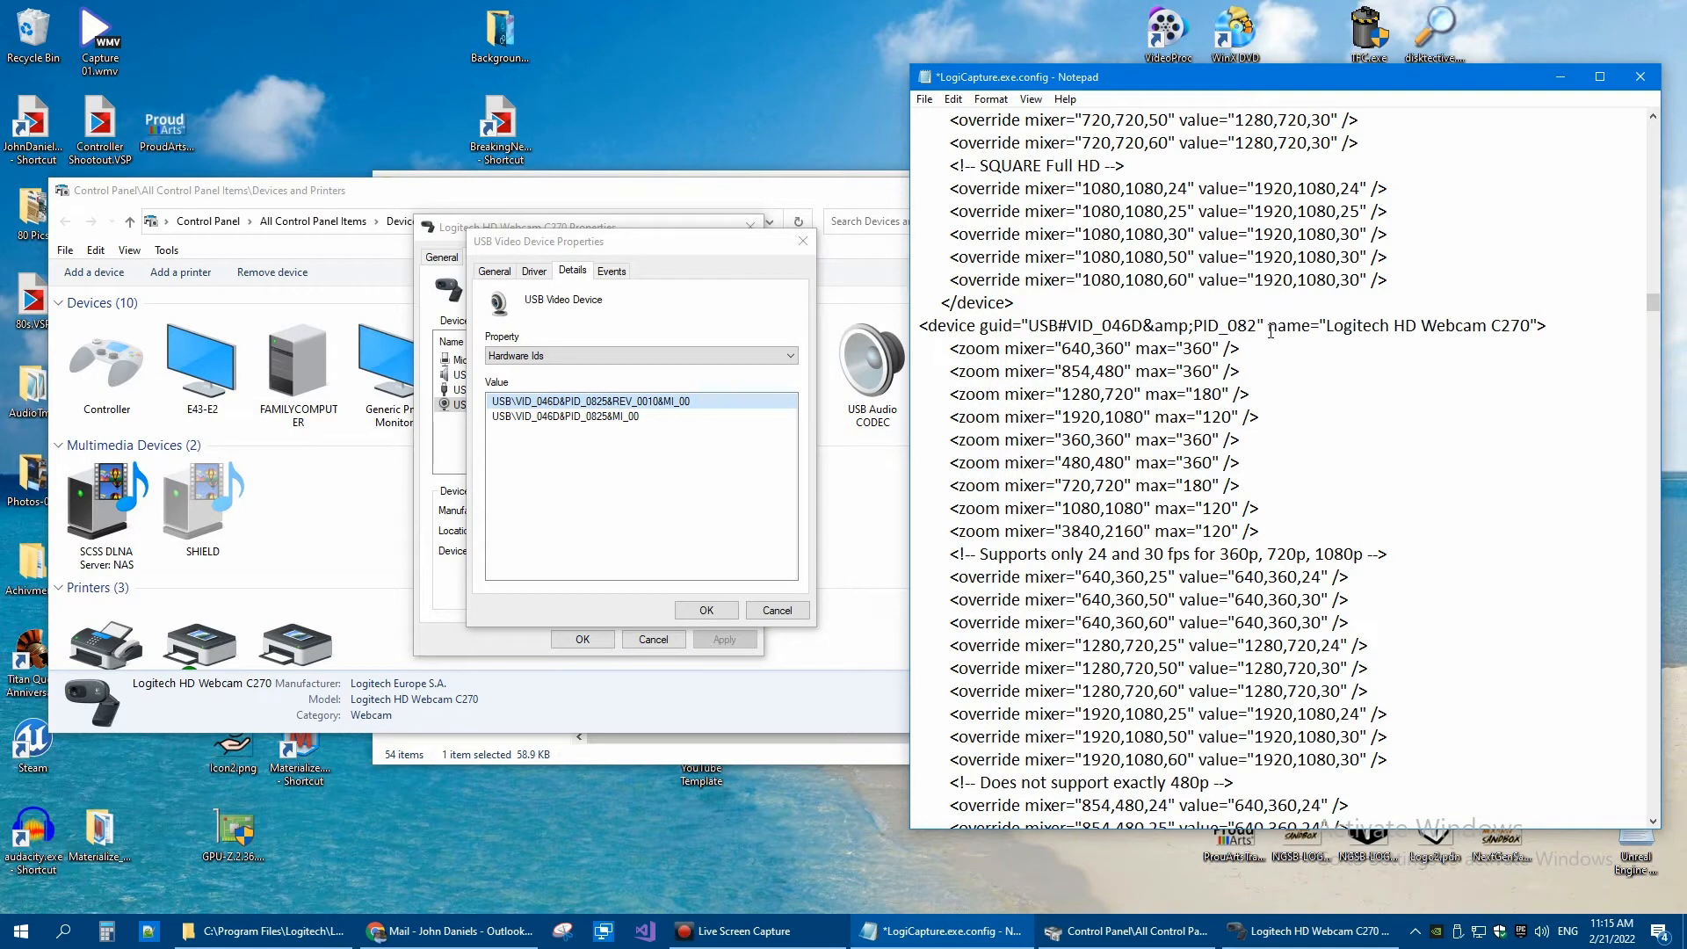
text(5)
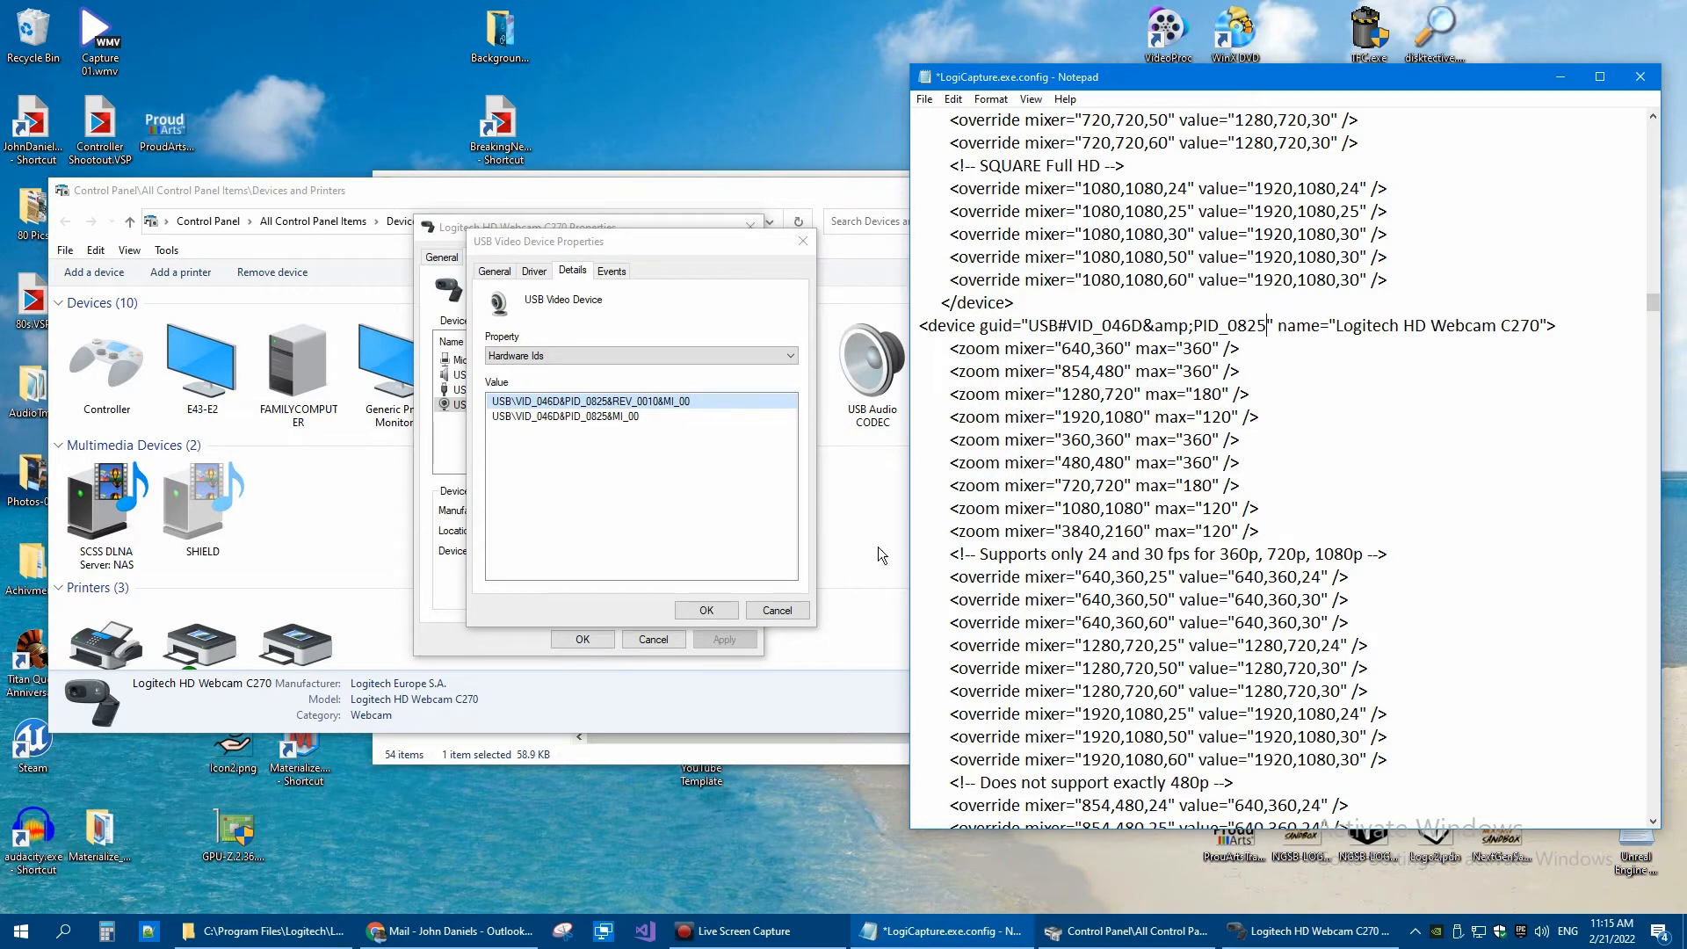
- Close the USB Video Device and webcam properties and the Devices and Printers window
click(777, 610)
click(752, 228)
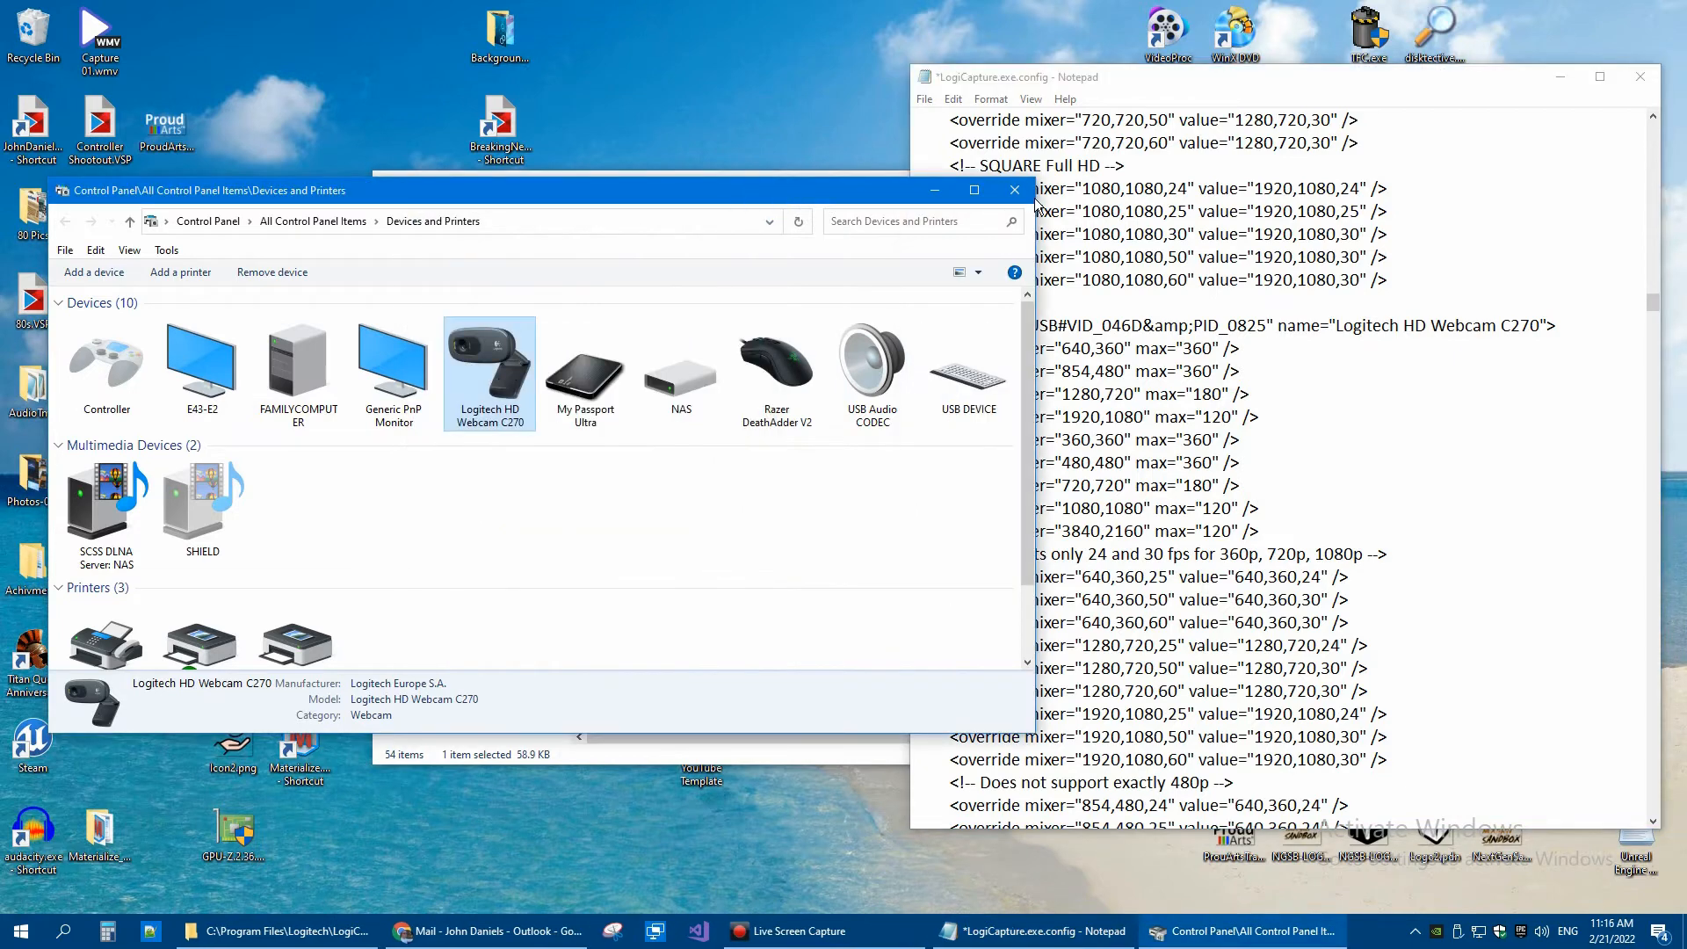
click(1030, 190)
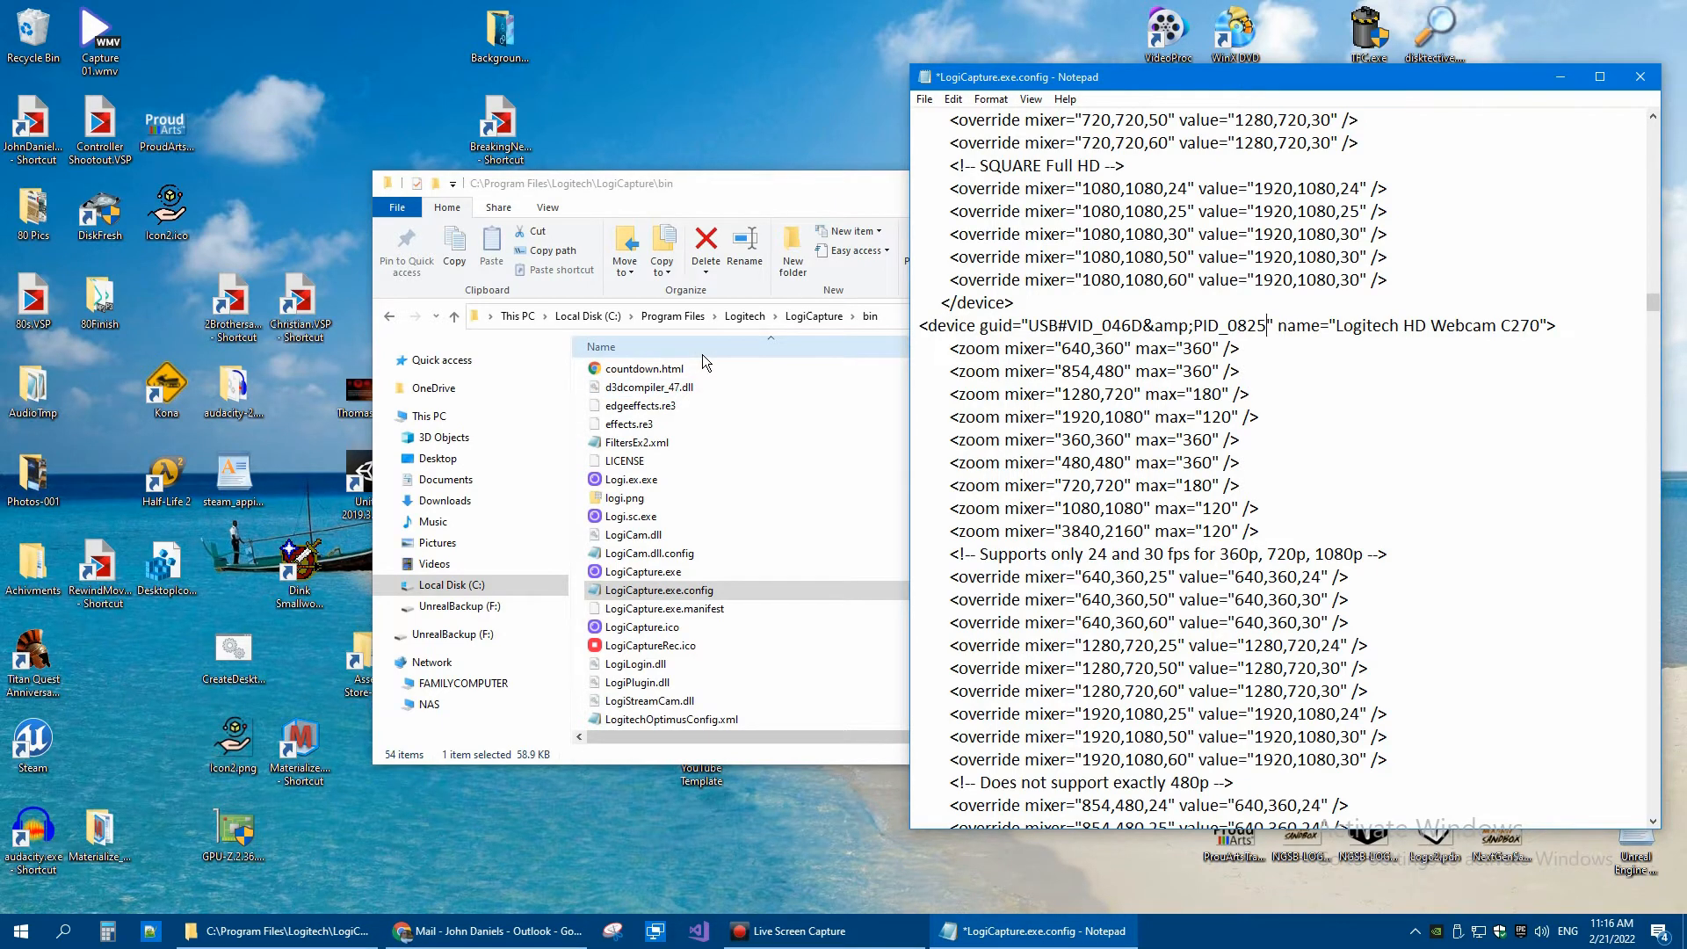
- Save a copy of the edited config file to the Desktop as LogiCapture.exe.config
drag(1104, 86, 1064, 69)
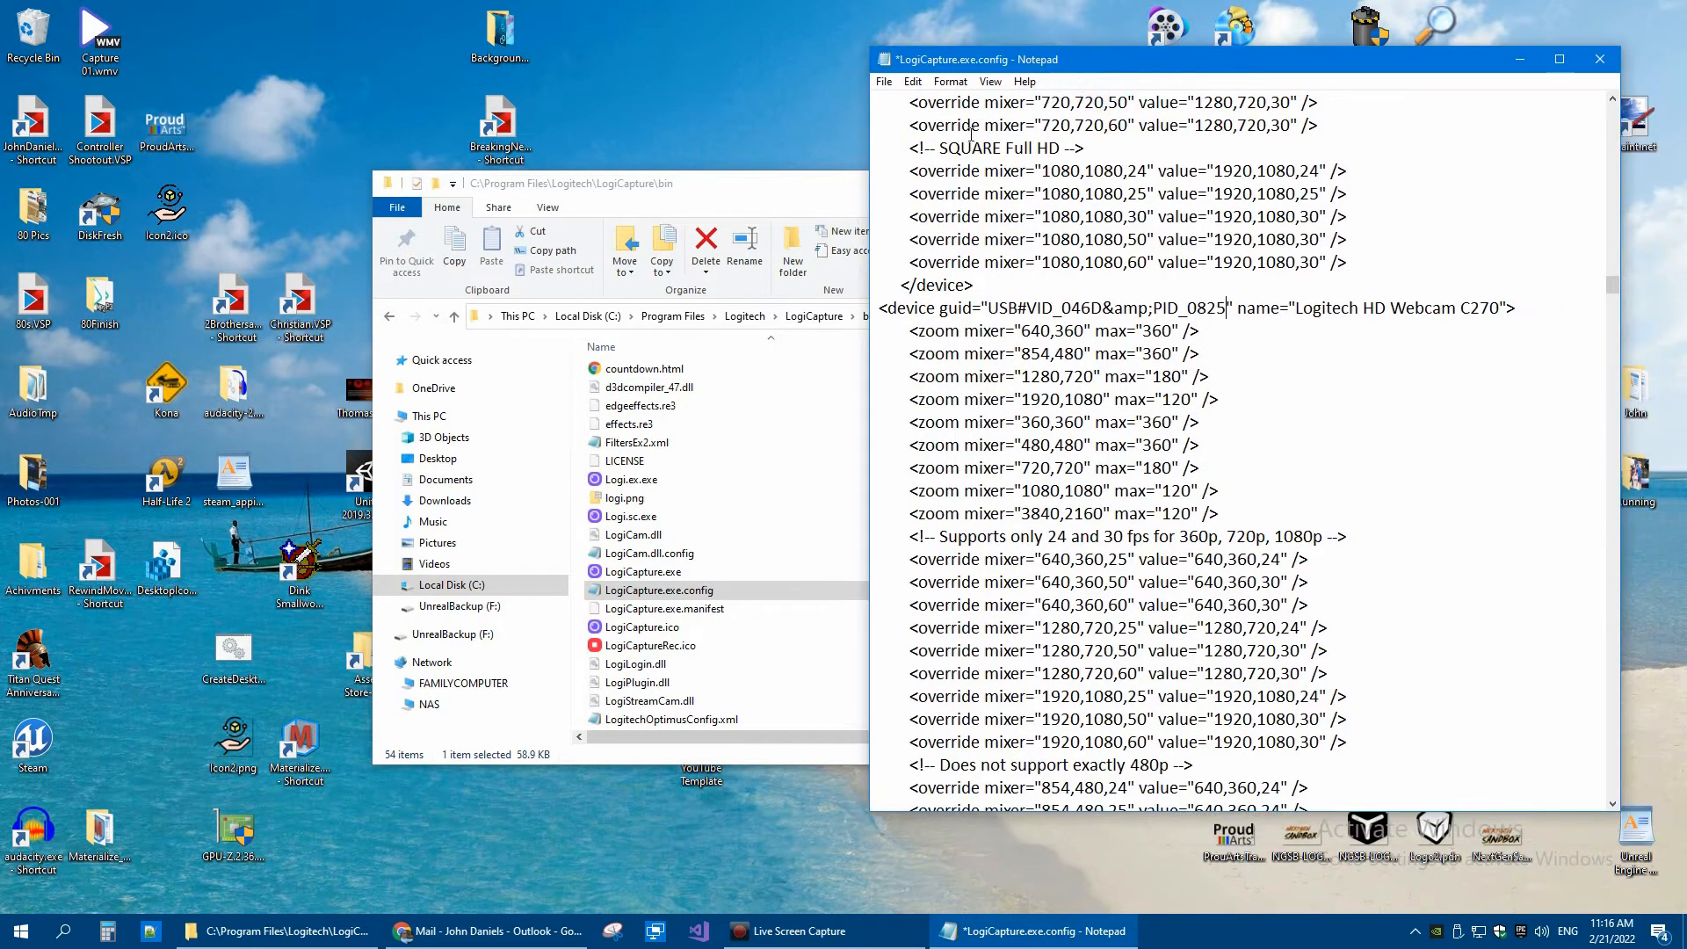
click(884, 82)
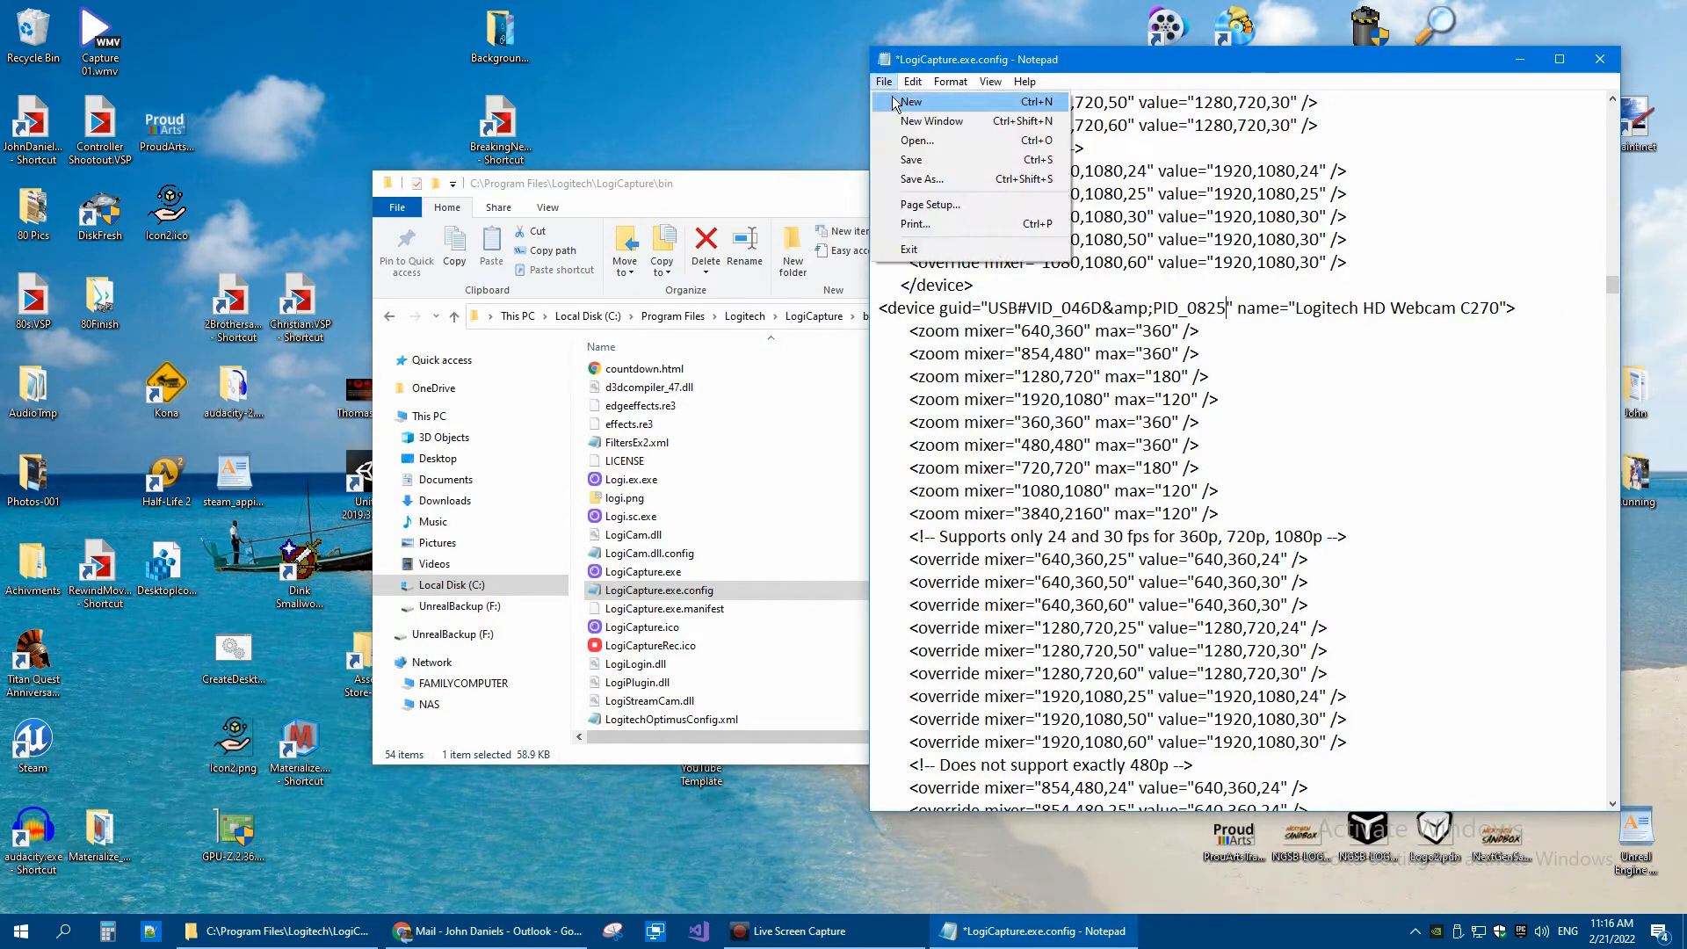
click(918, 180)
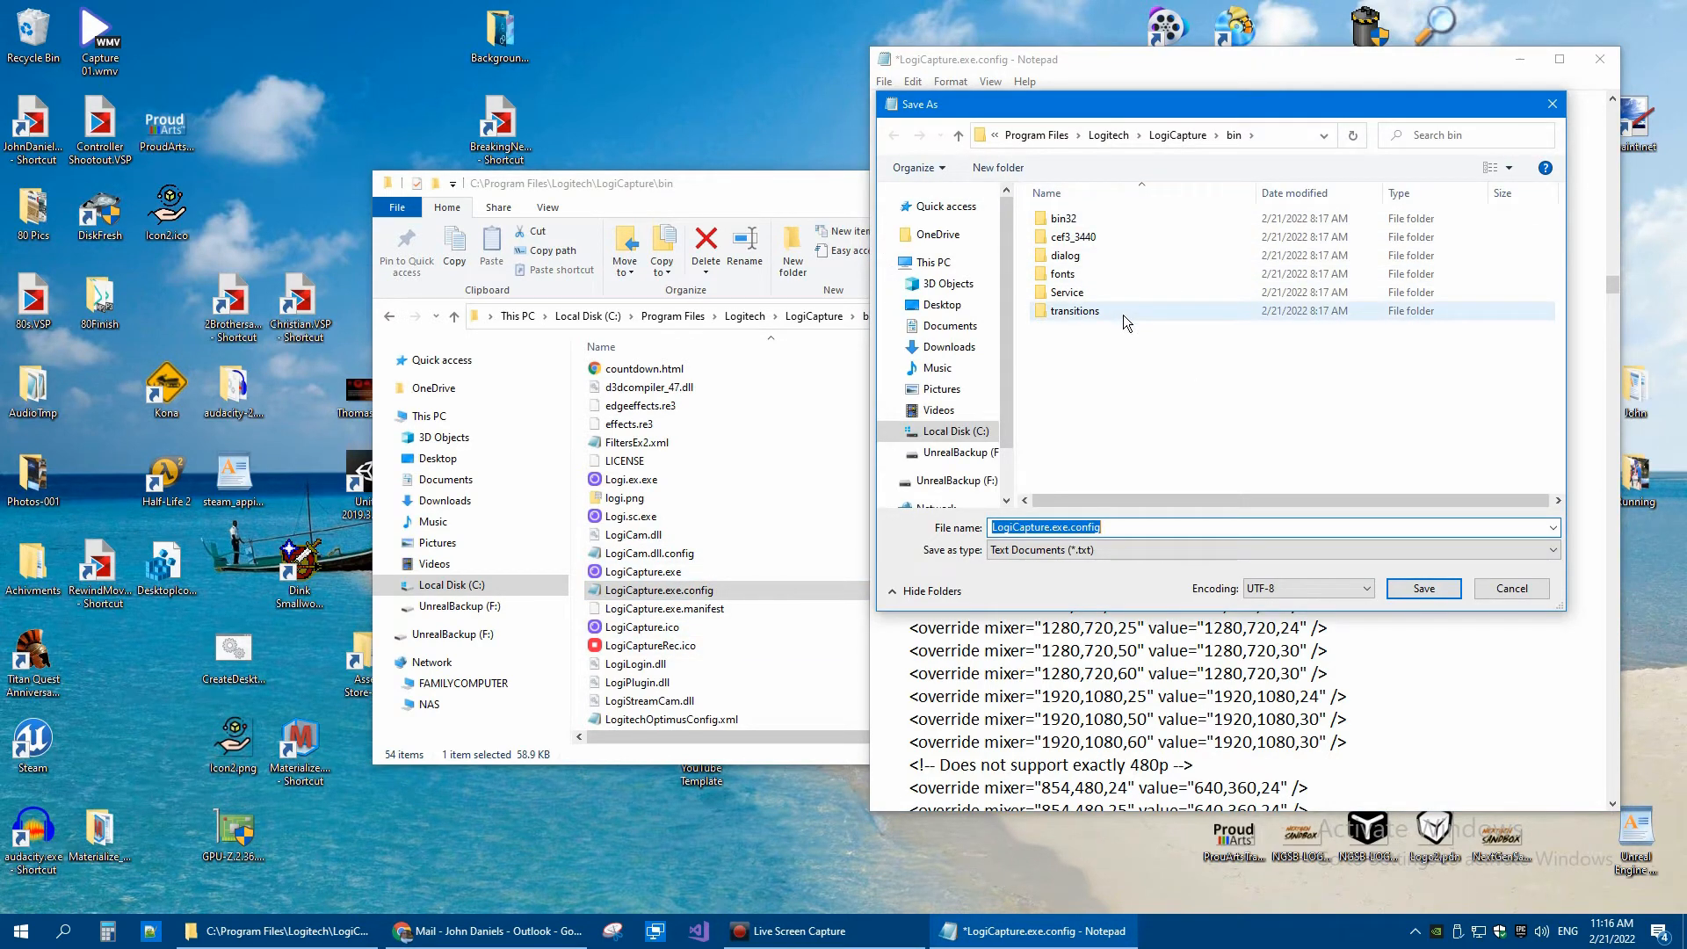
click(943, 307)
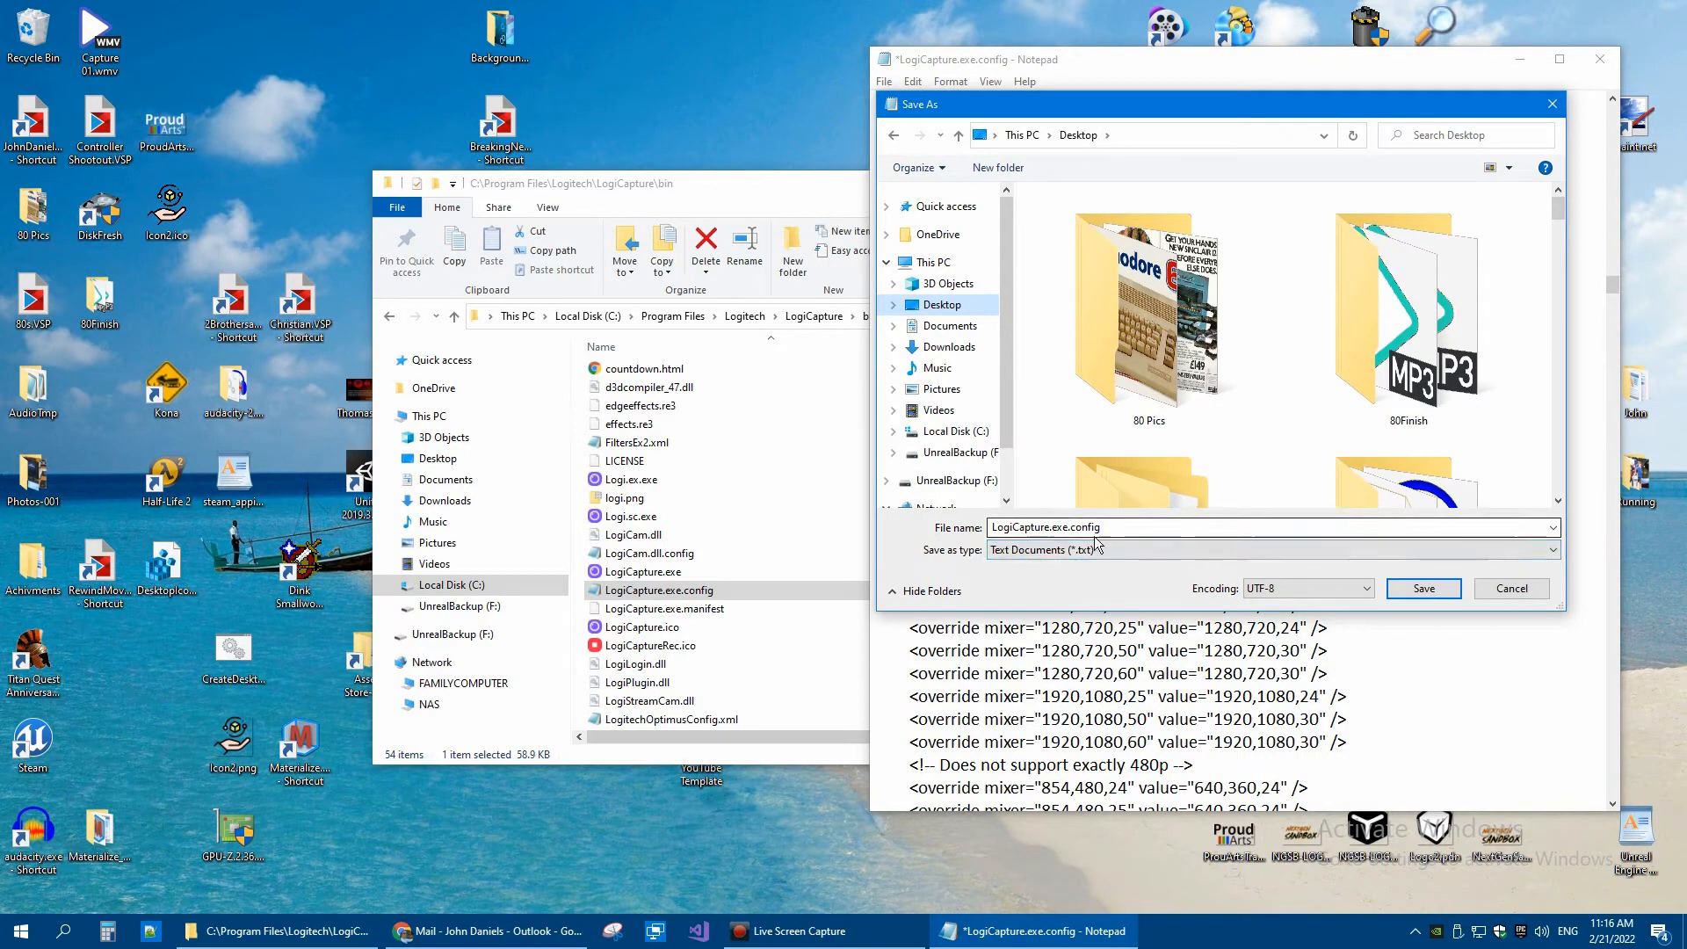
click(1423, 588)
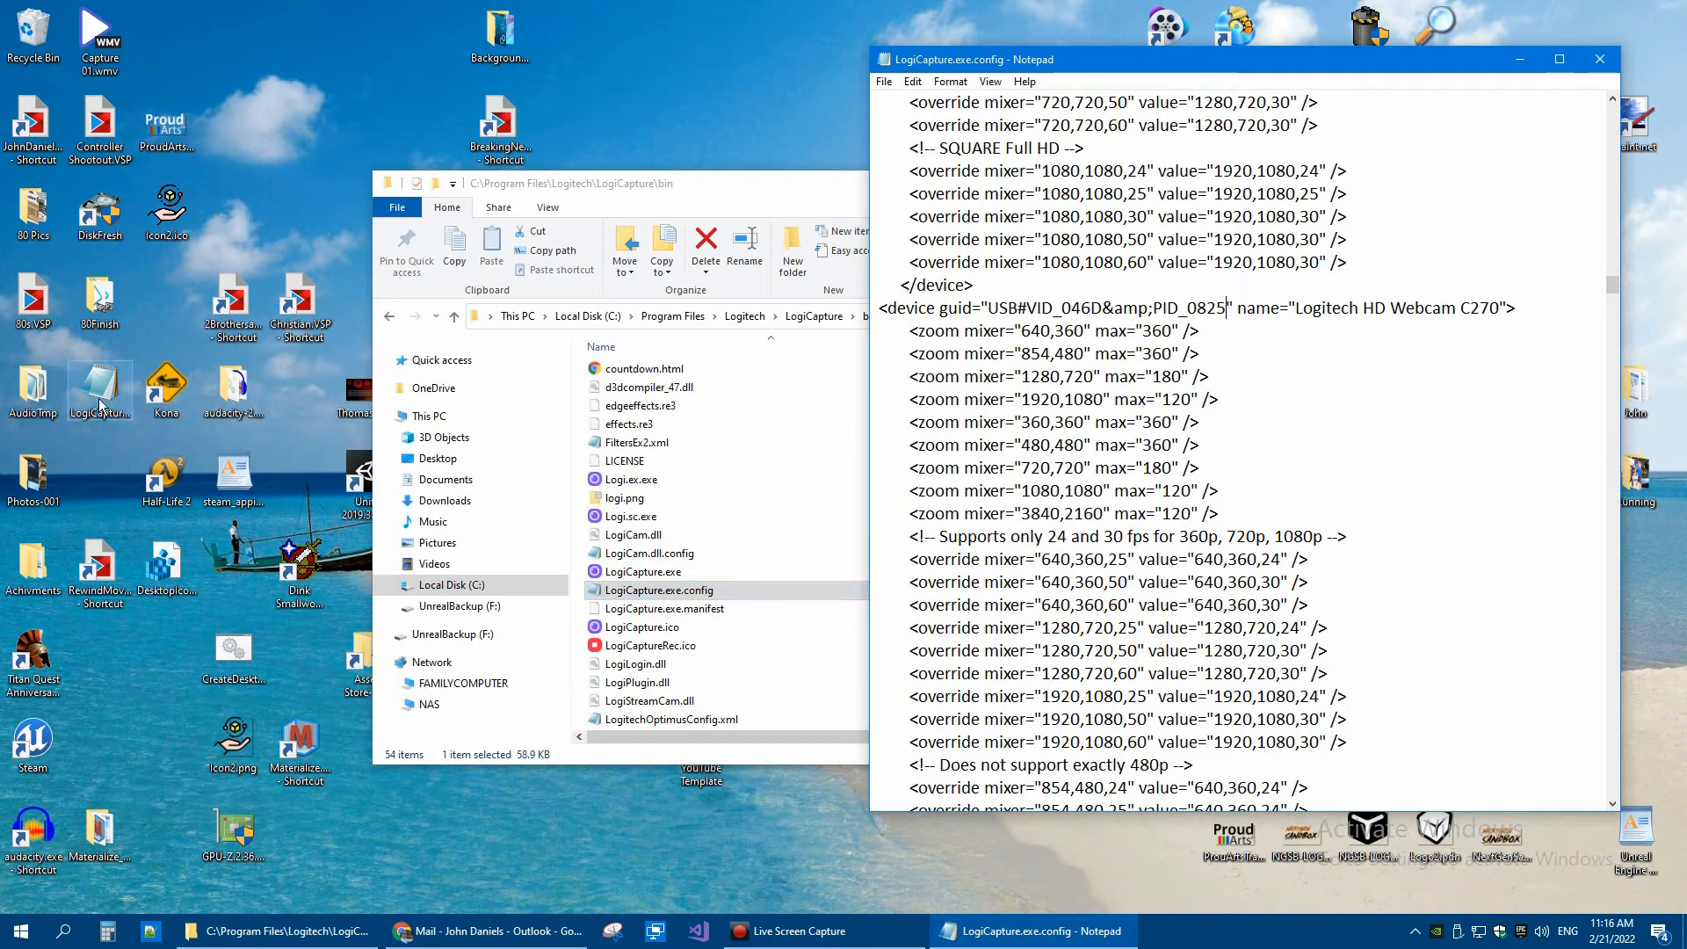
- Close Notepad and move LogiCapture.exe.config from the desktop into the LogiCapture bin folder, replacing the existing file with administrator permission
drag(101, 389, 780, 512)
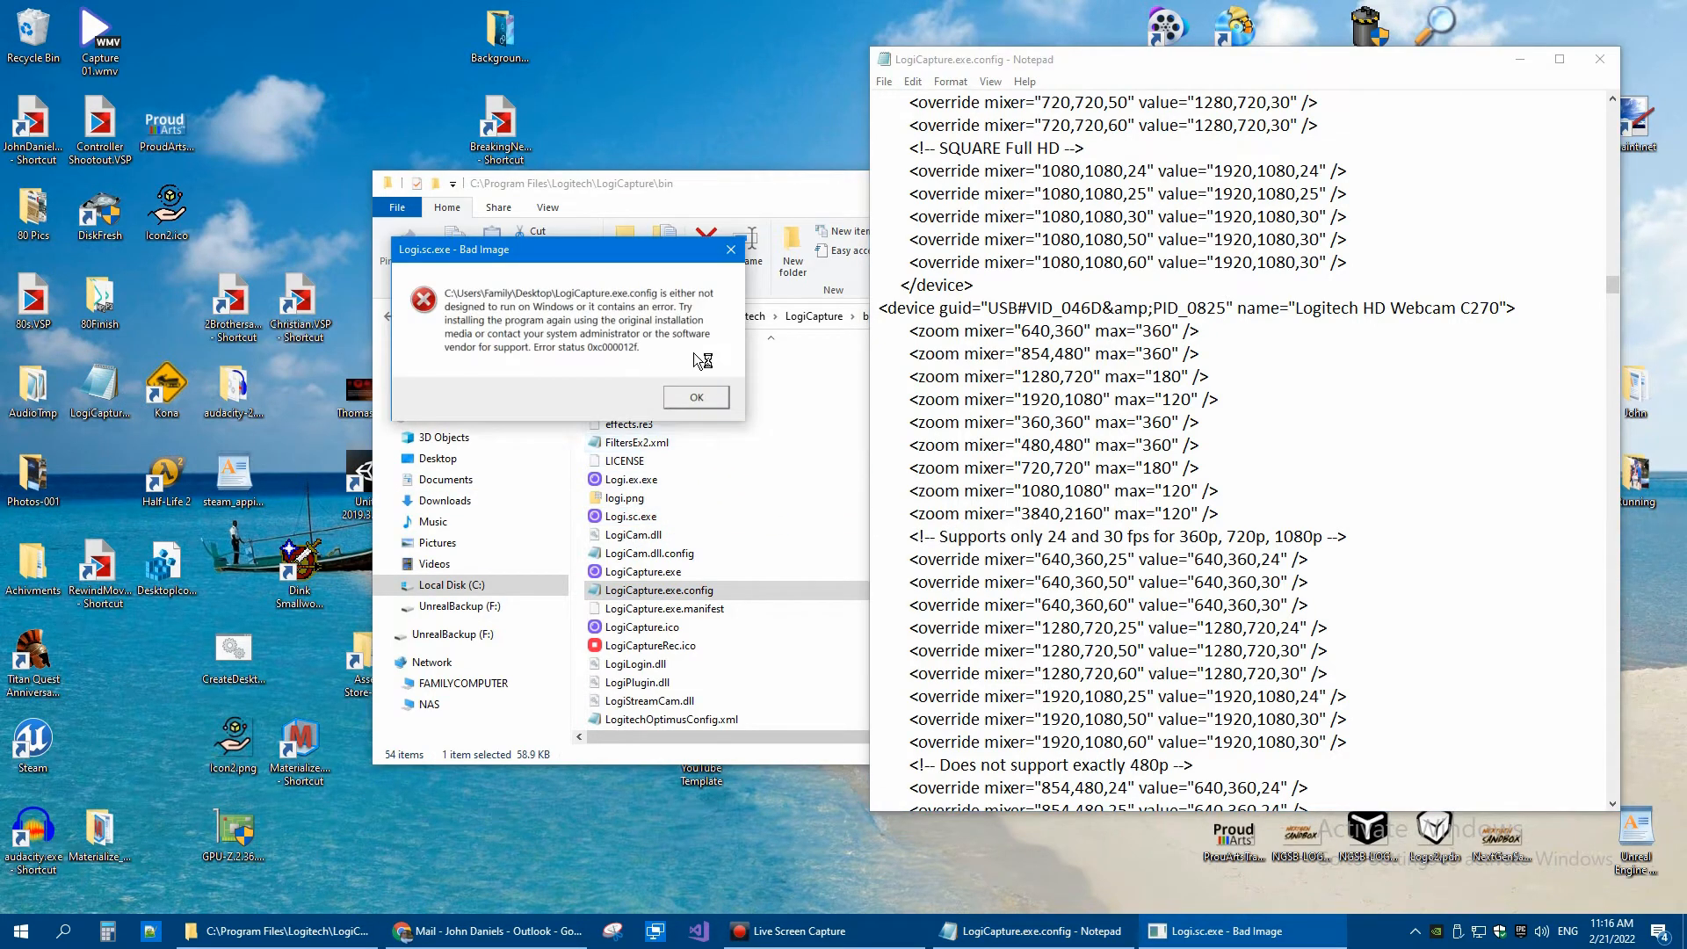
click(708, 396)
click(1599, 59)
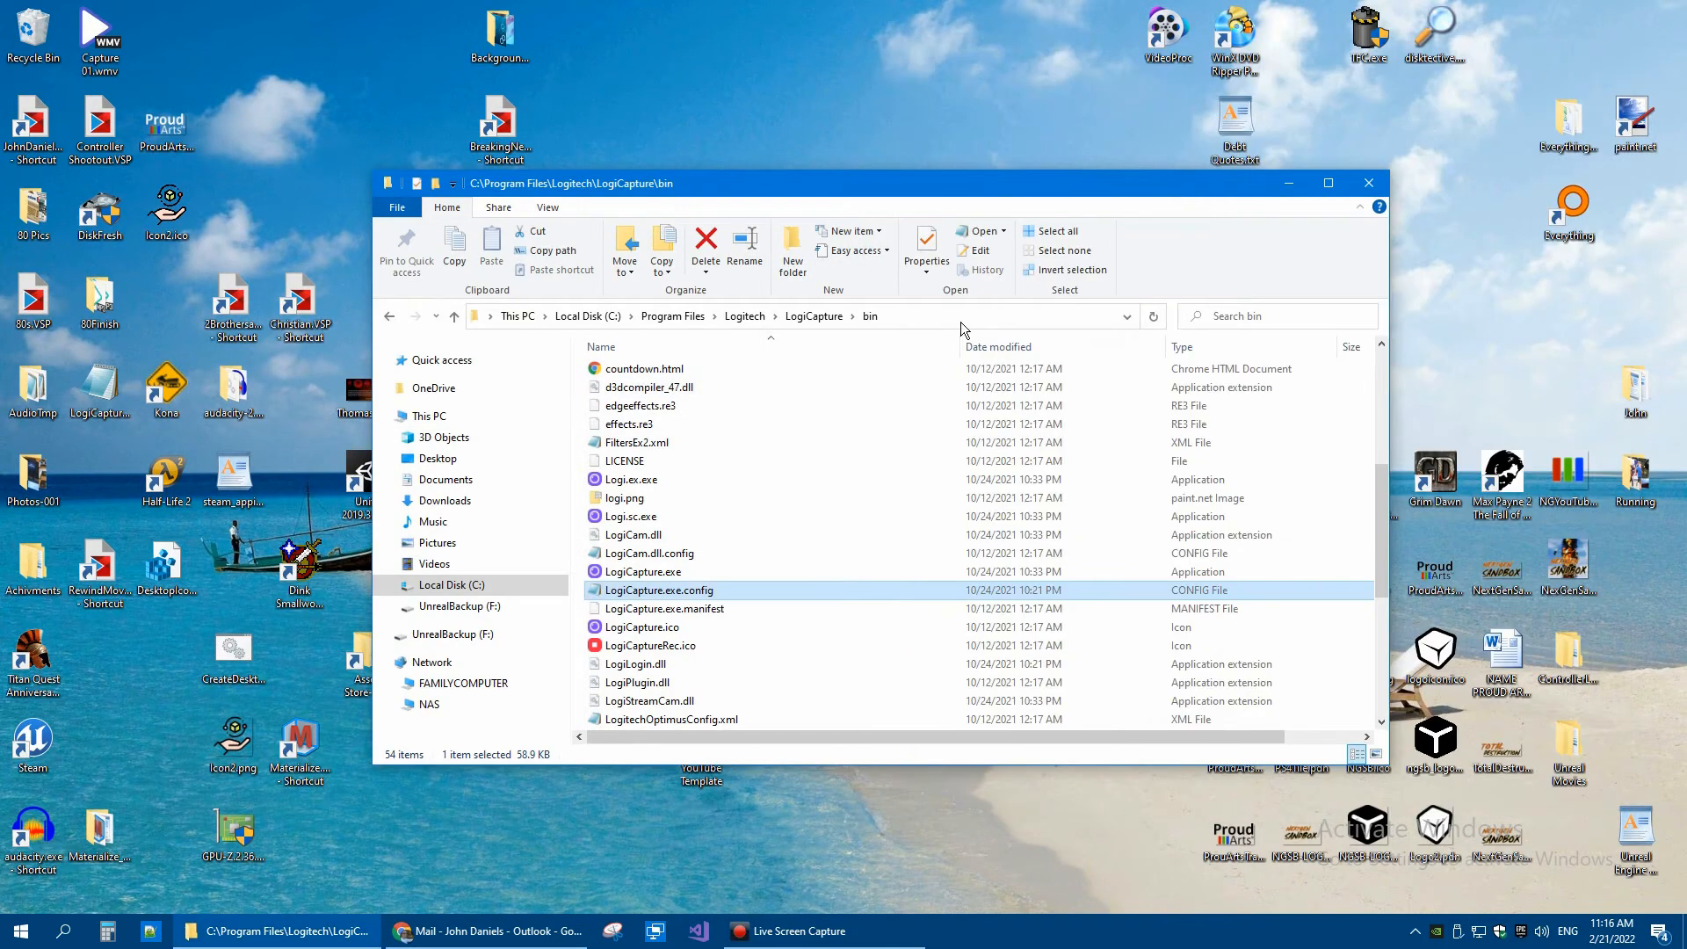
drag(114, 397, 825, 567)
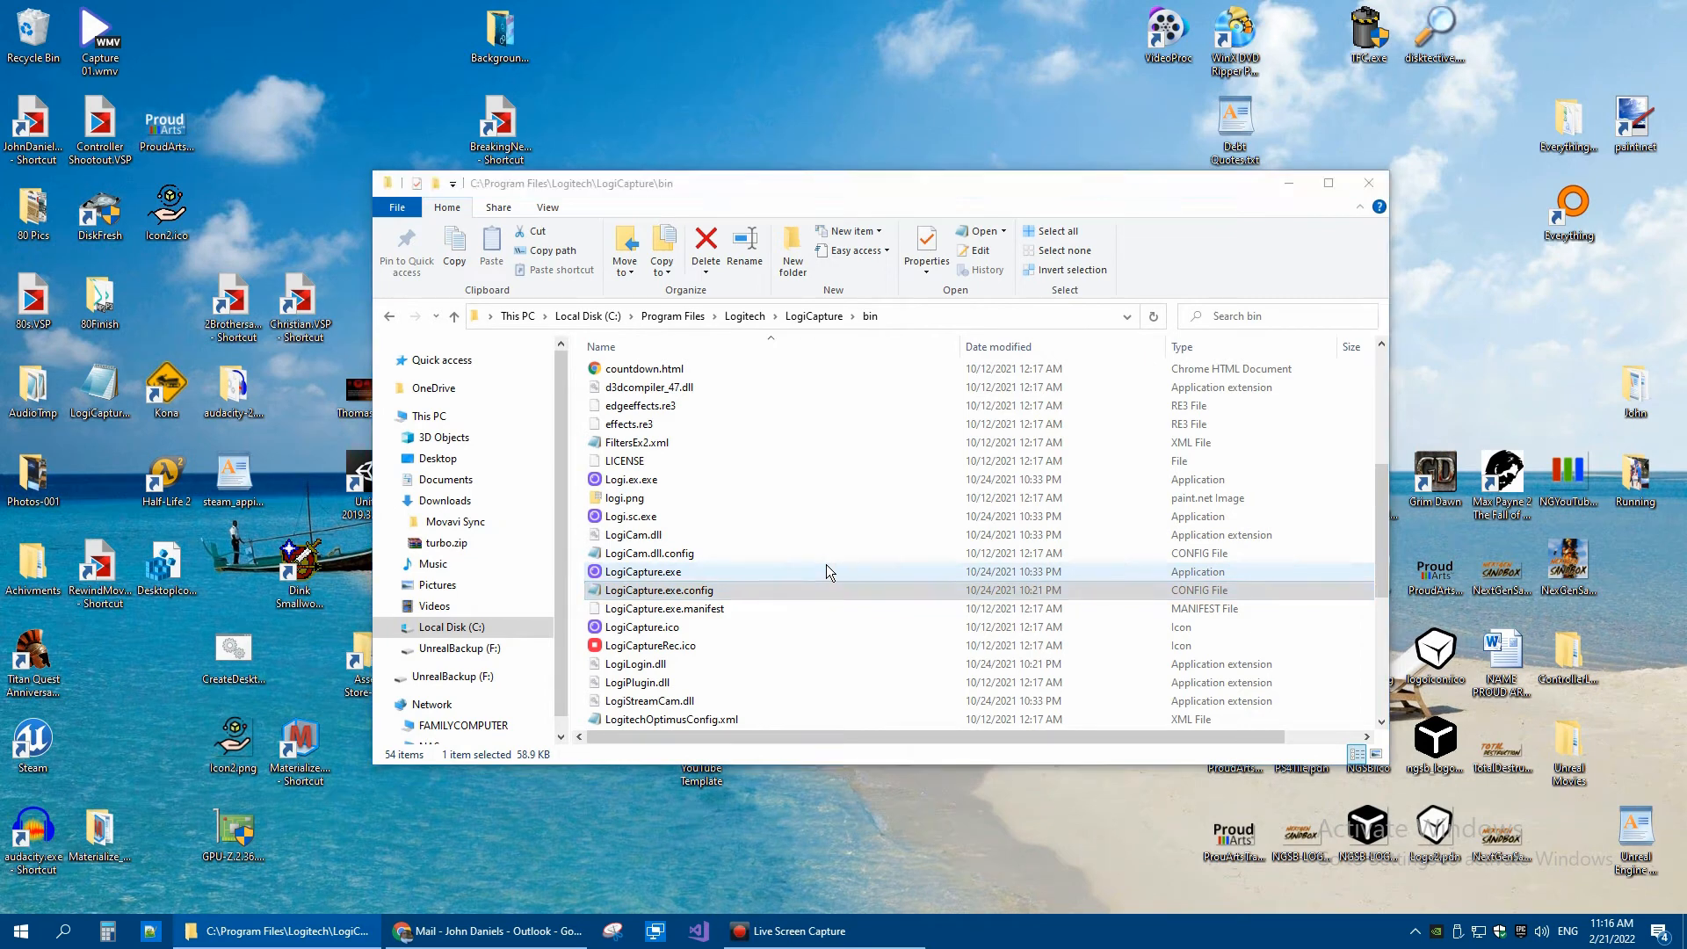
drag(115, 388, 1103, 532)
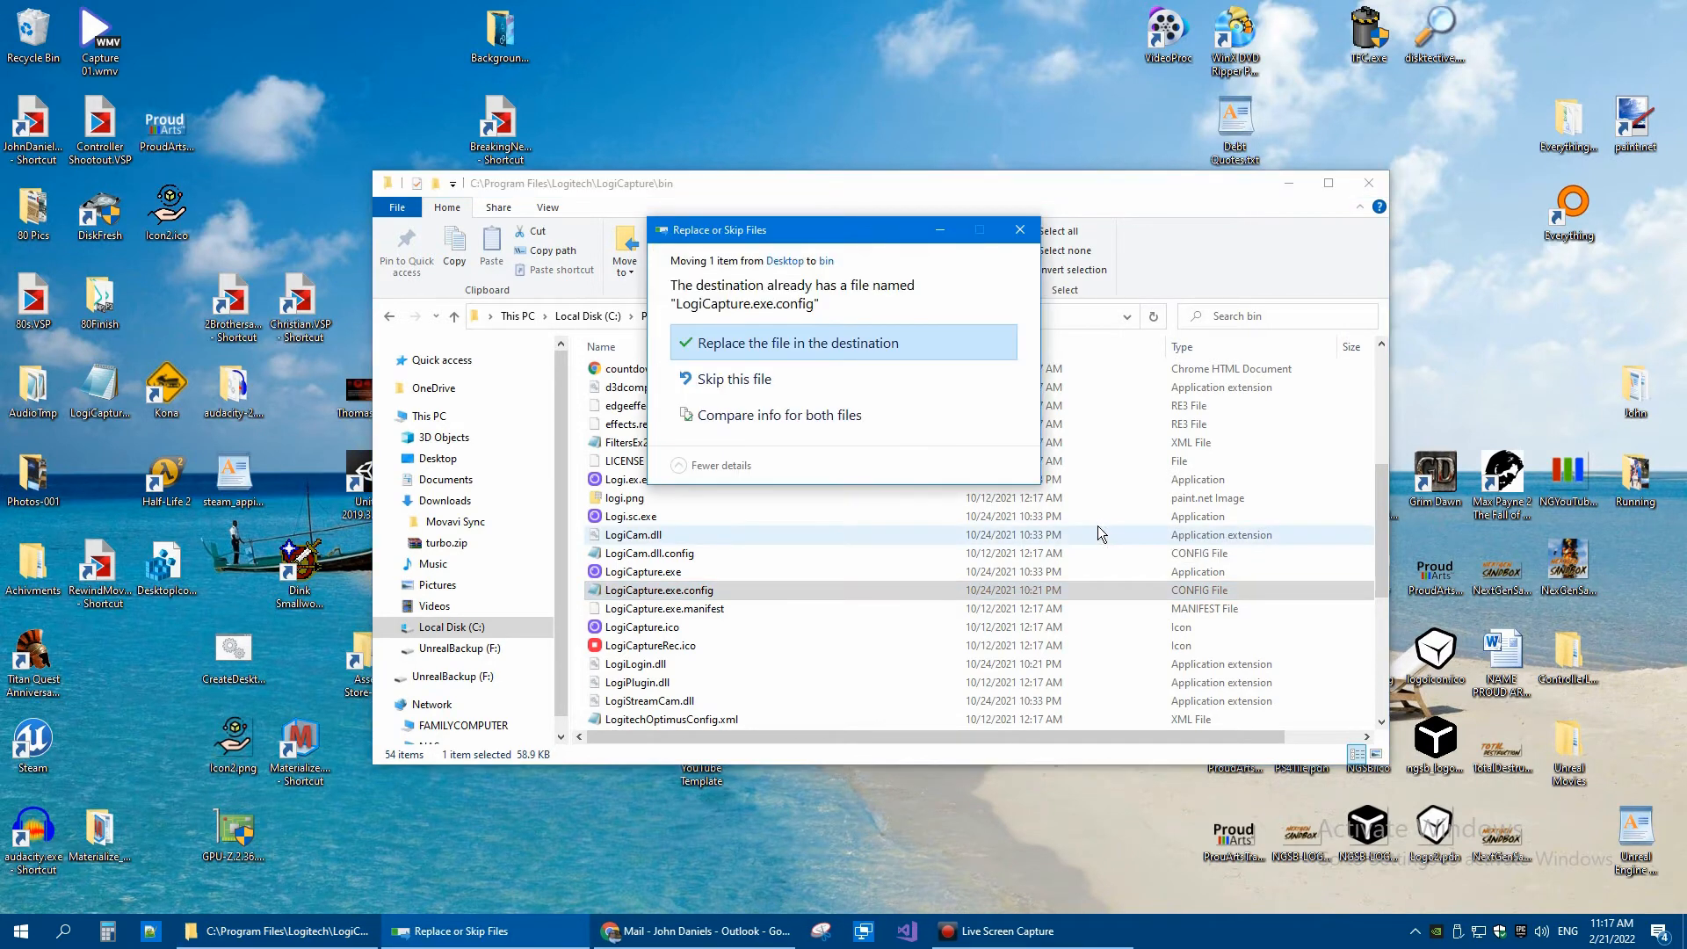
click(795, 344)
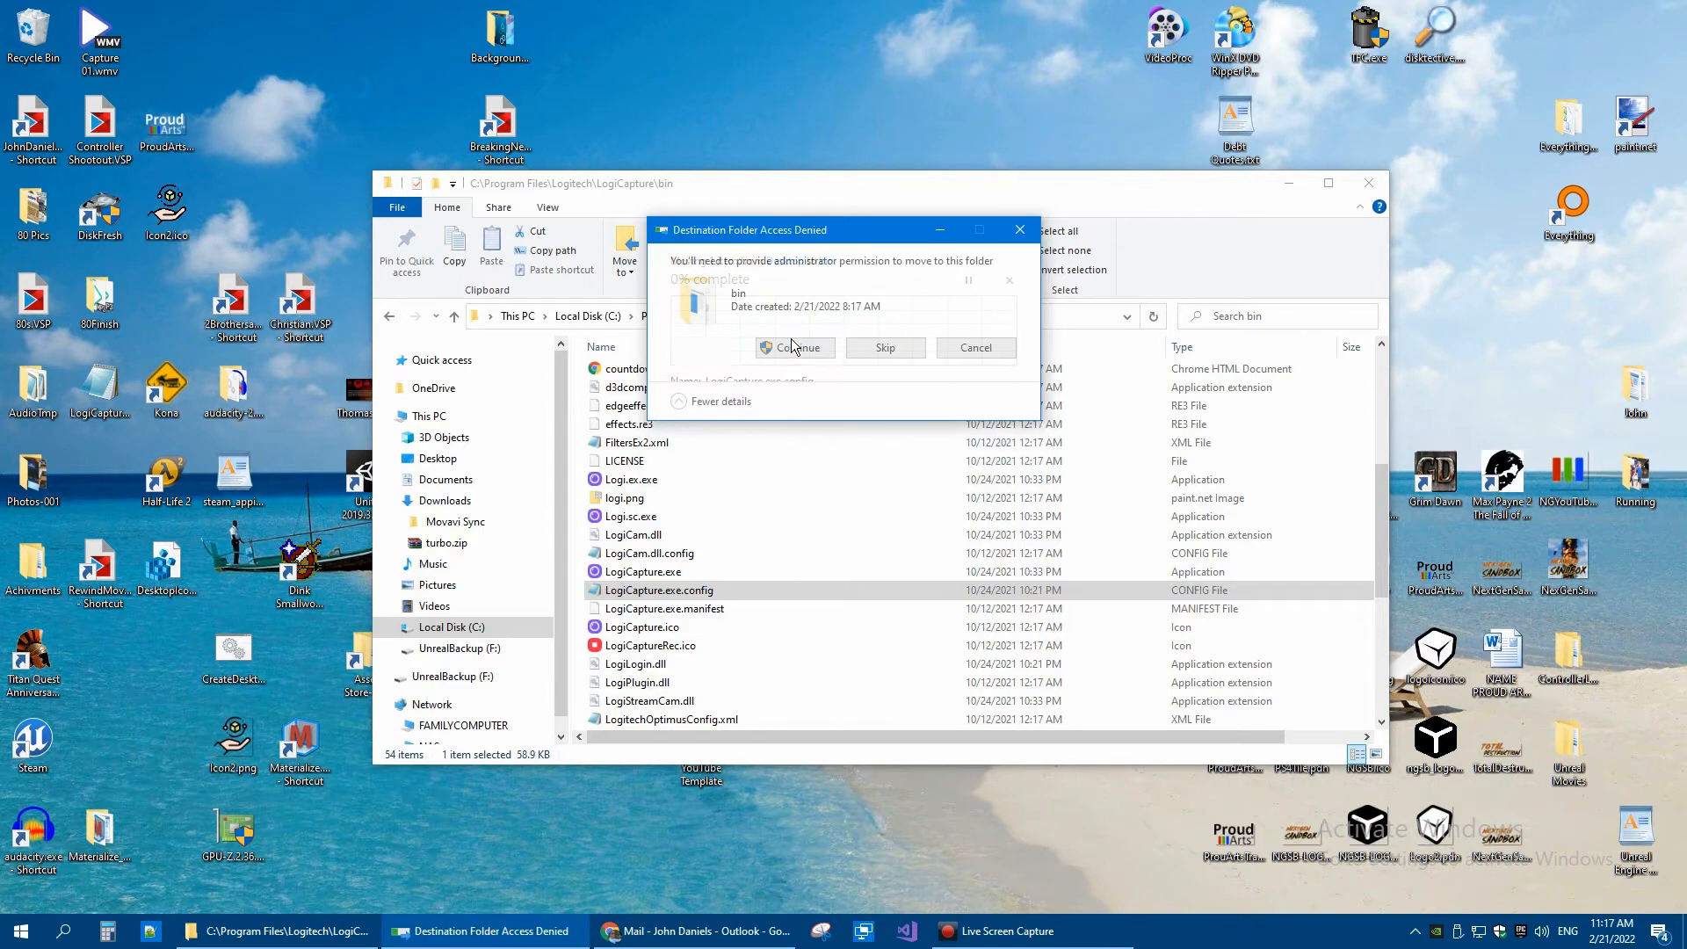
click(793, 348)
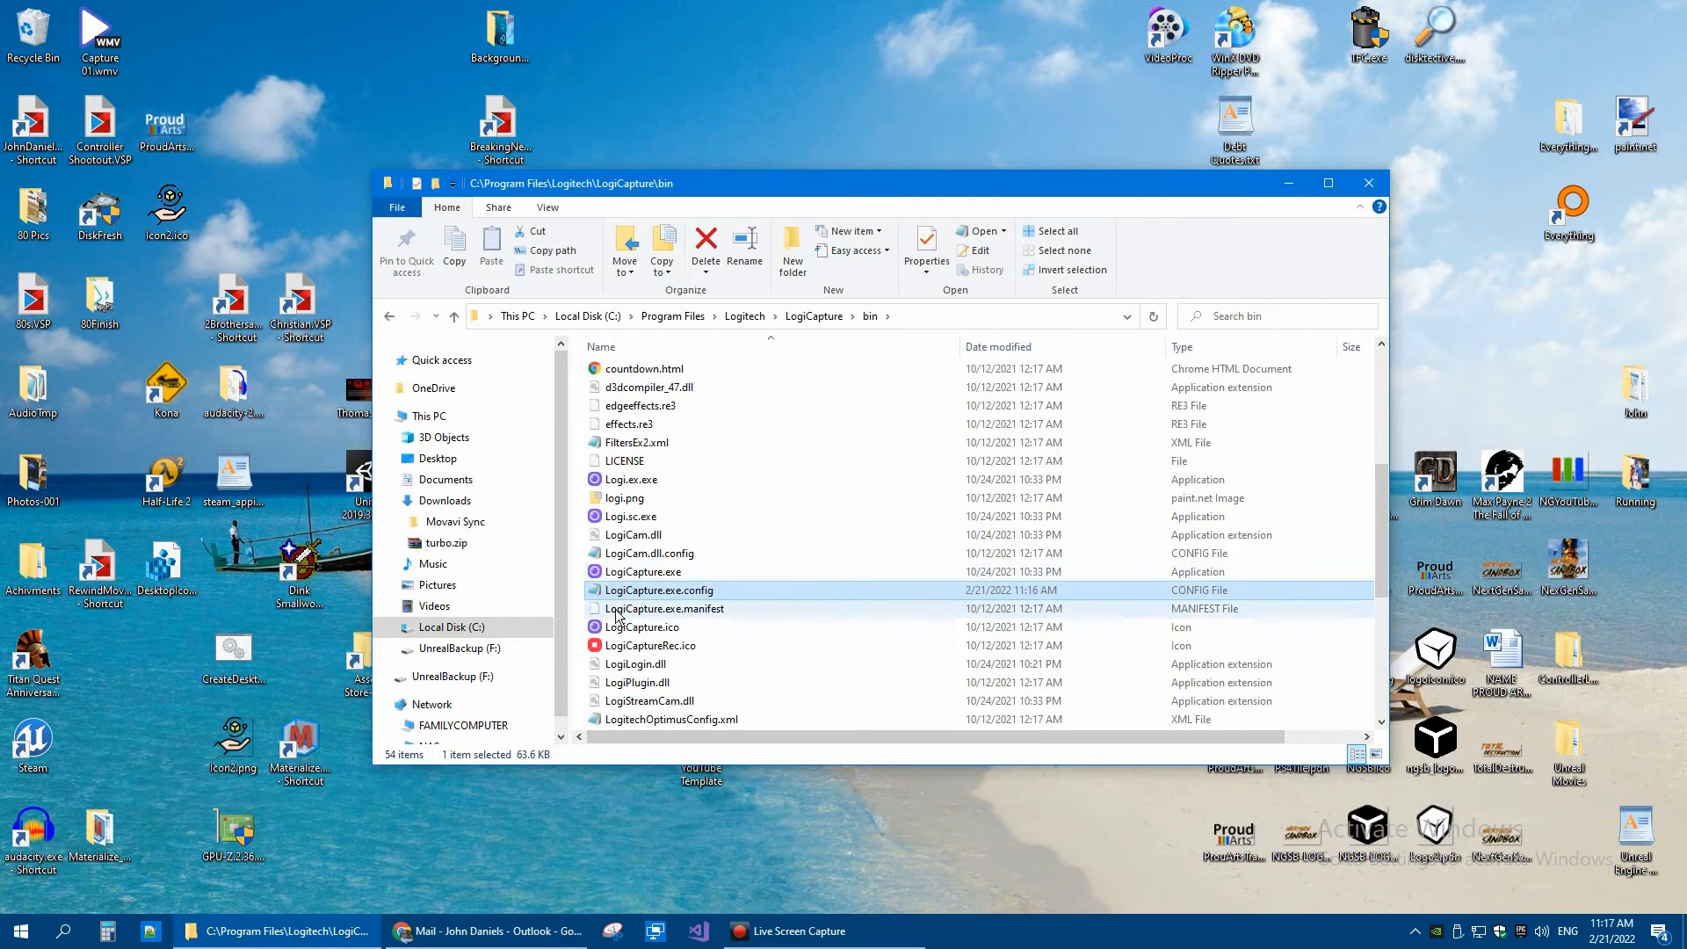
- Search Windows for "log" and launch Logi Capture
click(74, 929)
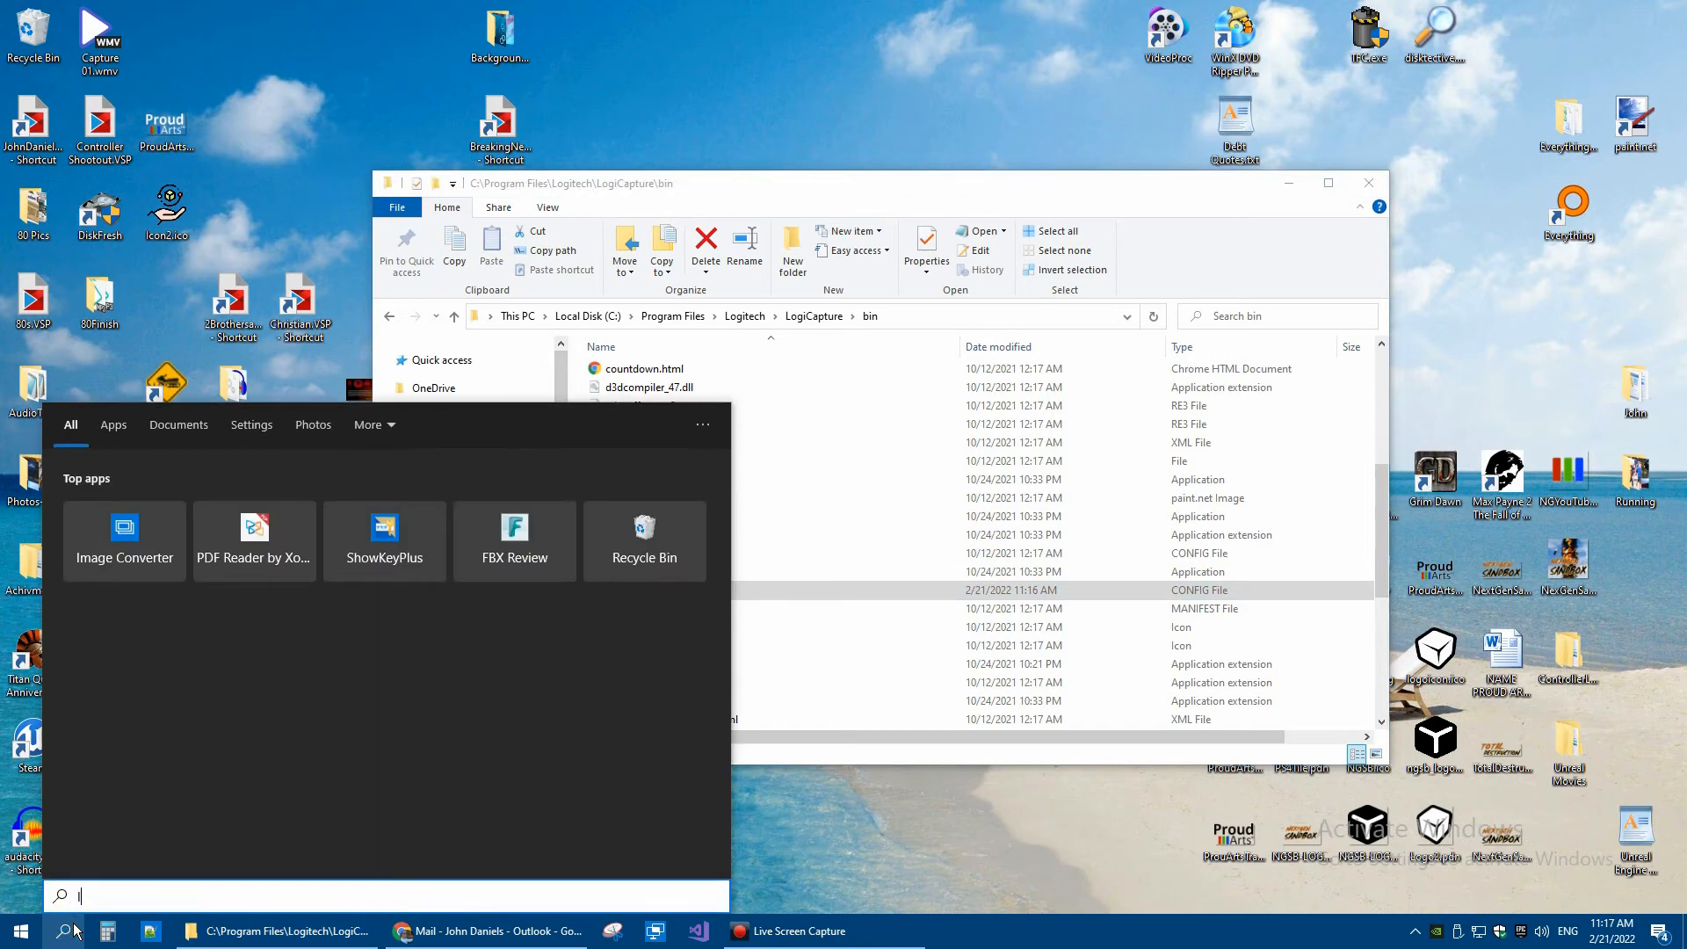
text(log)
click(215, 494)
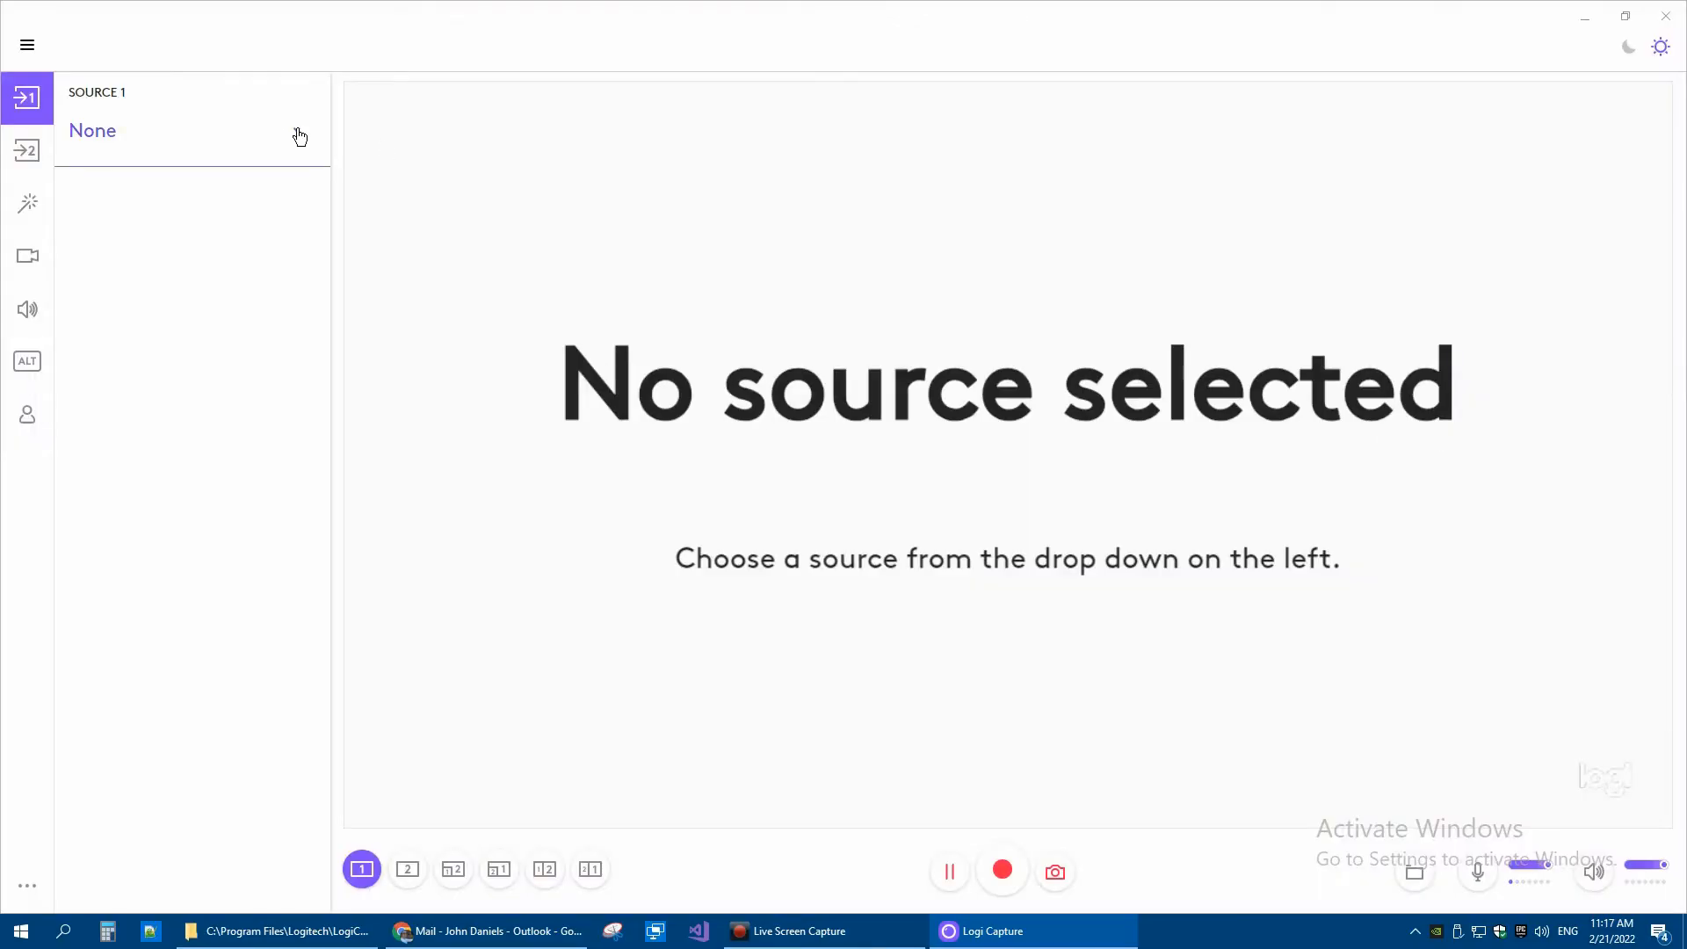
- Set Source 1 to the USB Video Device camera and Source 2 to the Display 1 screen capture
click(299, 137)
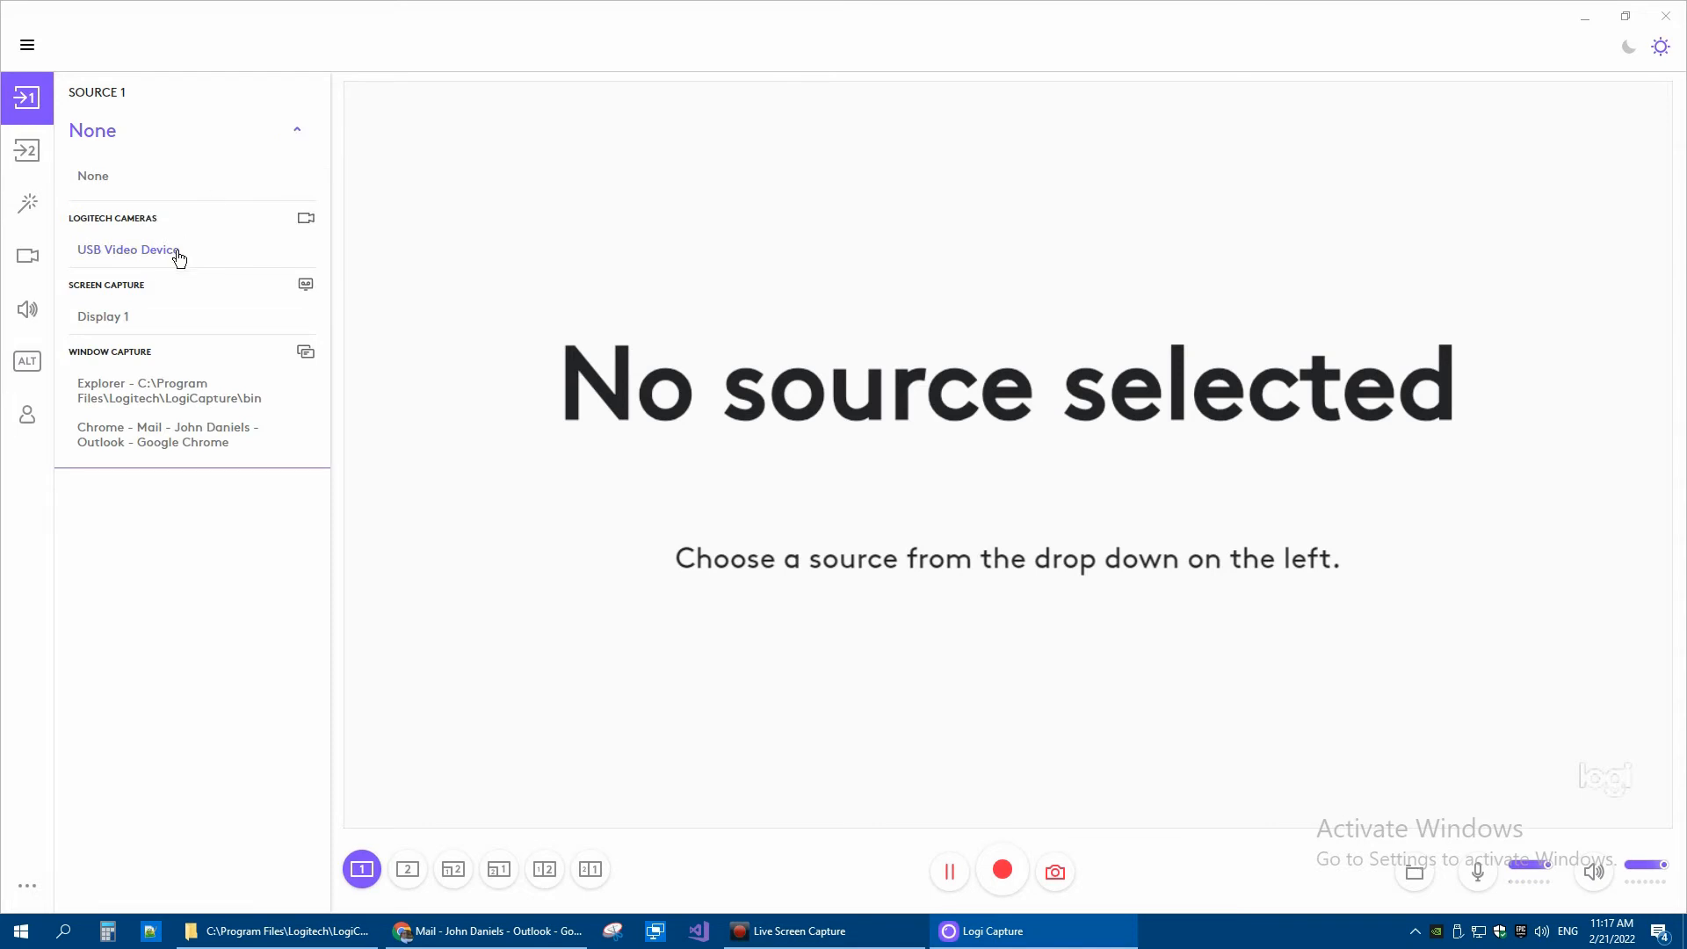
click(144, 249)
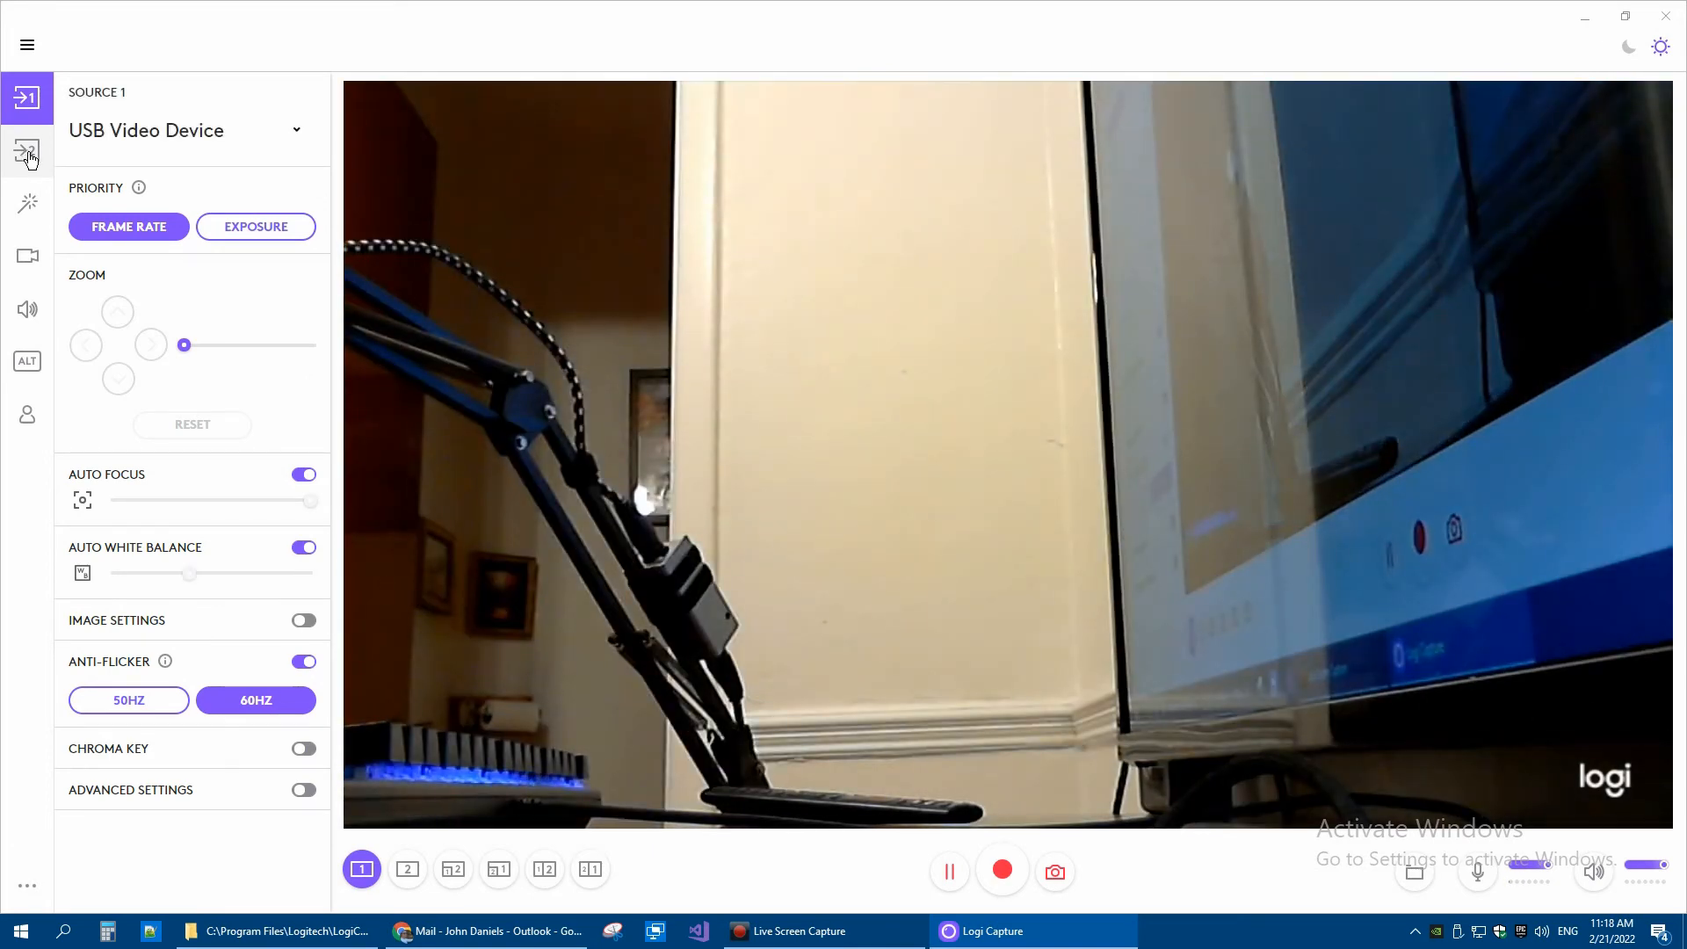
click(28, 154)
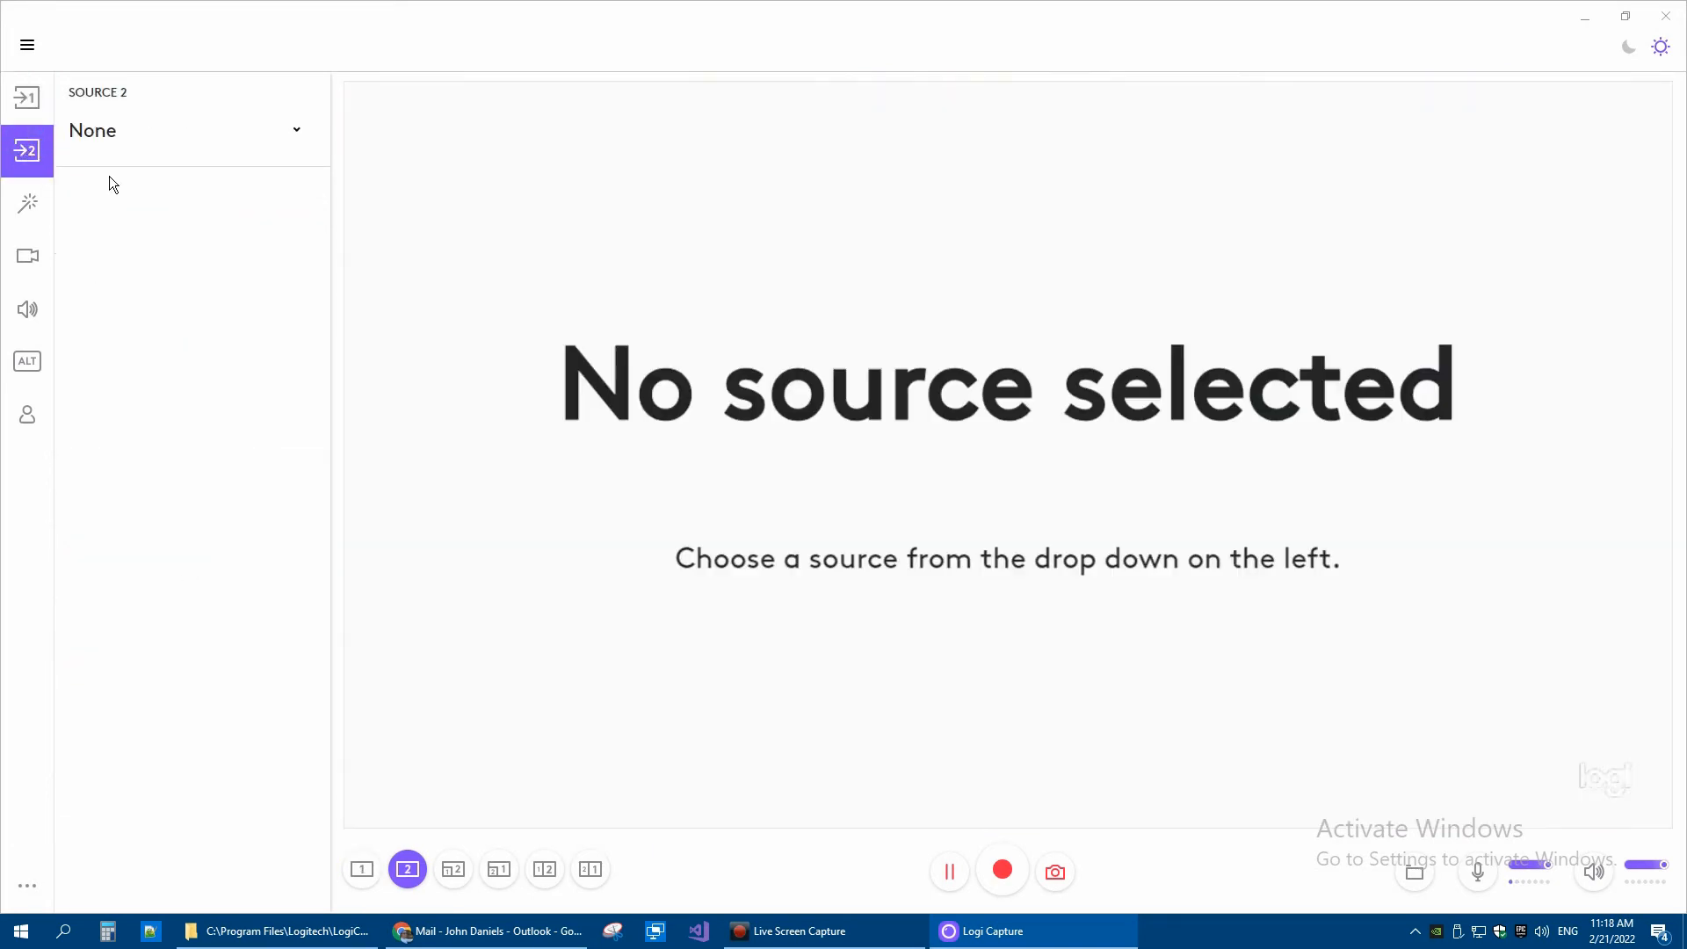
click(112, 132)
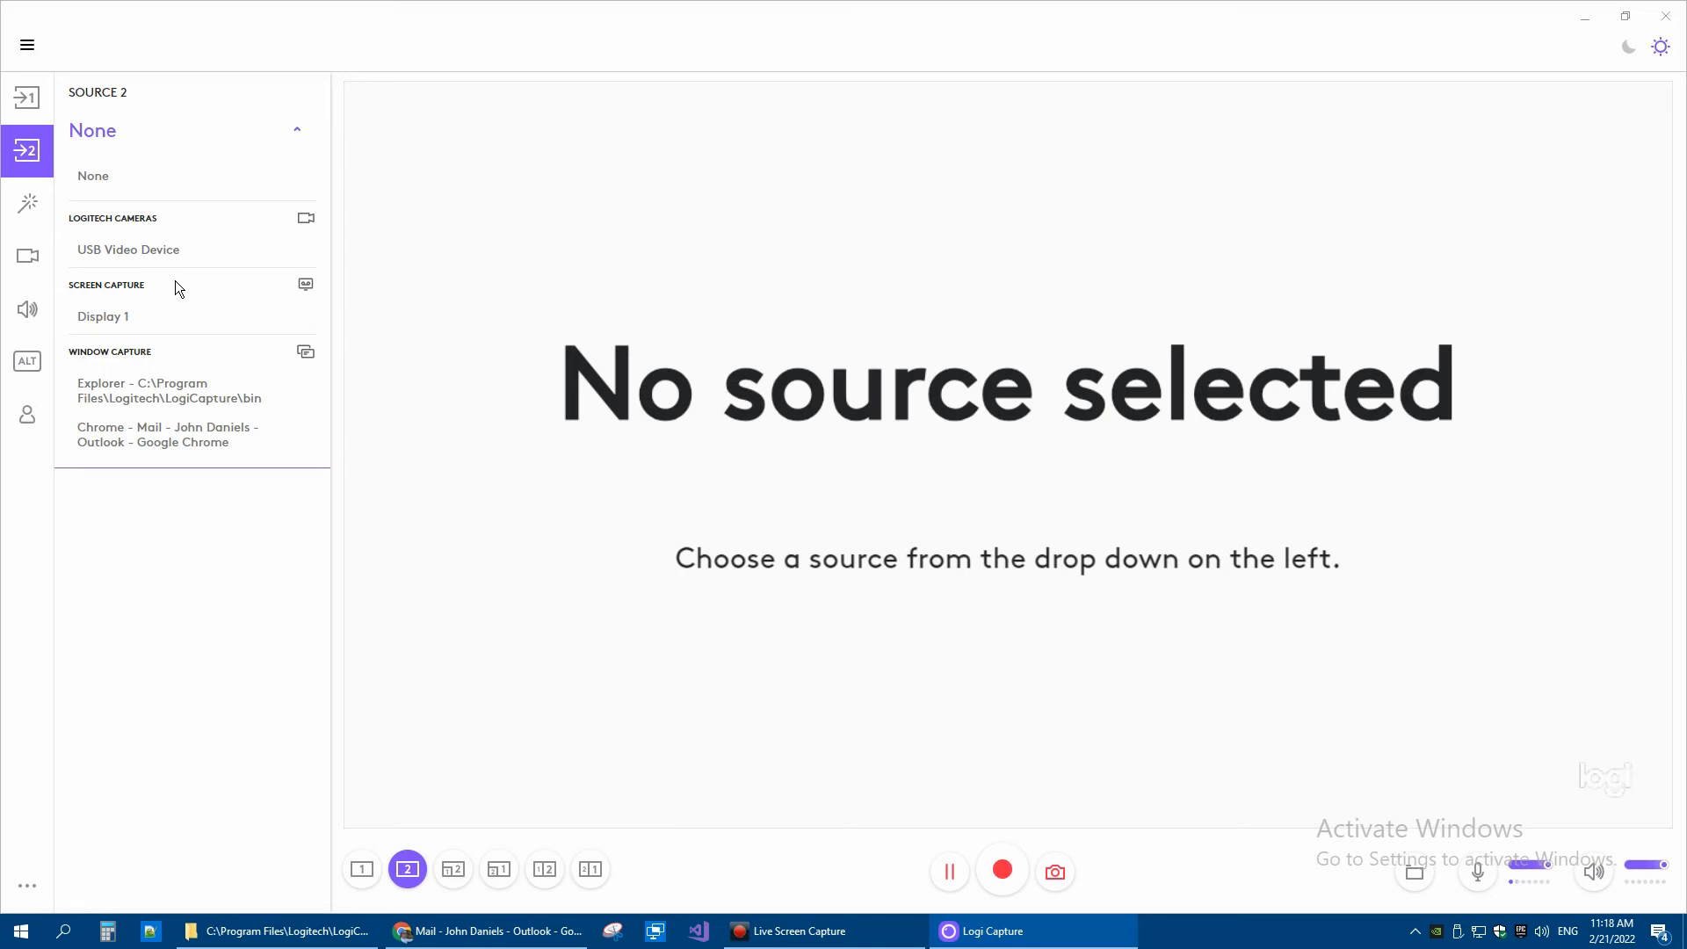
click(129, 319)
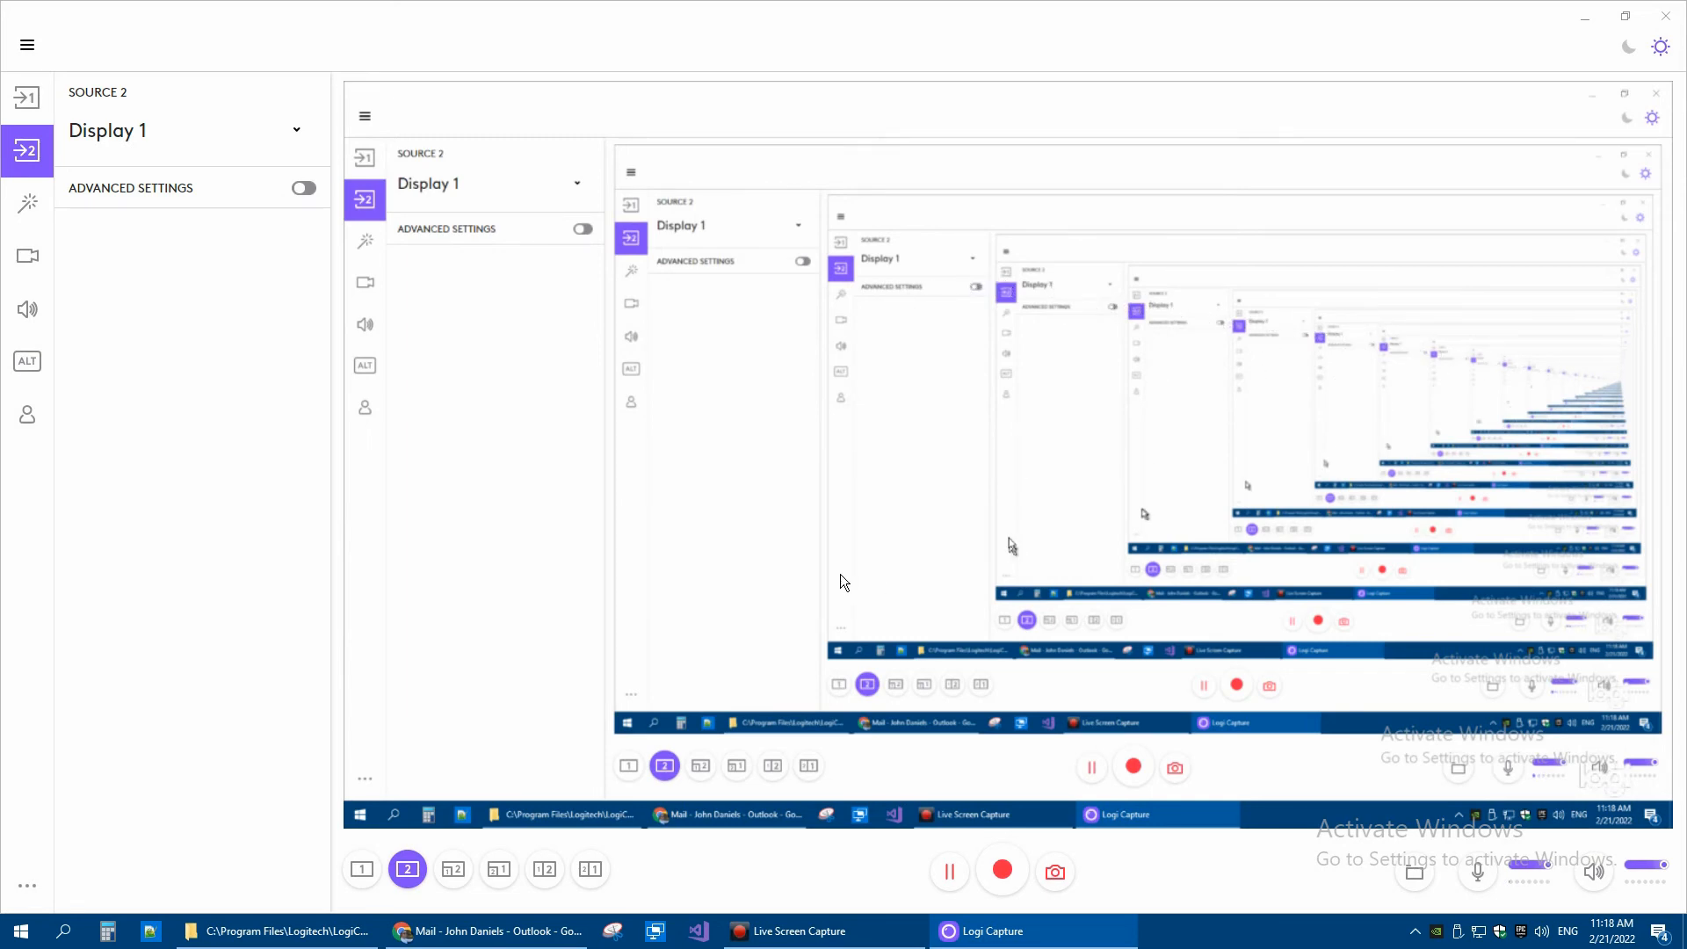
- Minimize and restore the Logi Capture window, and select the first picture-in-picture layout combining both sources
click(1584, 17)
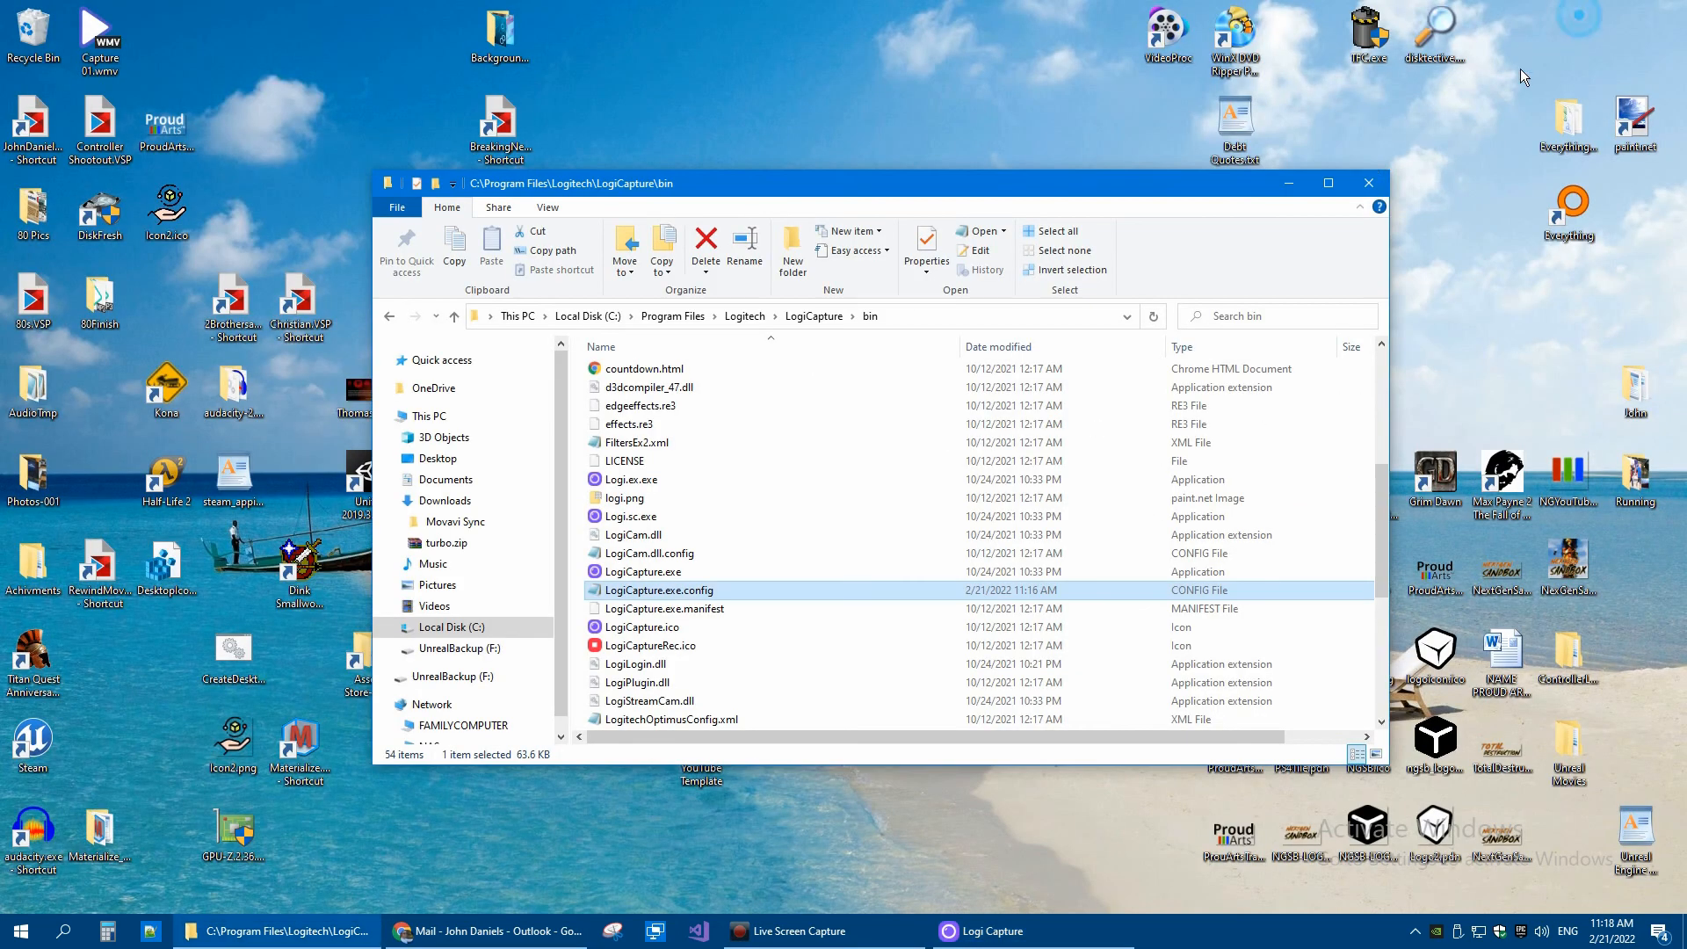
click(995, 935)
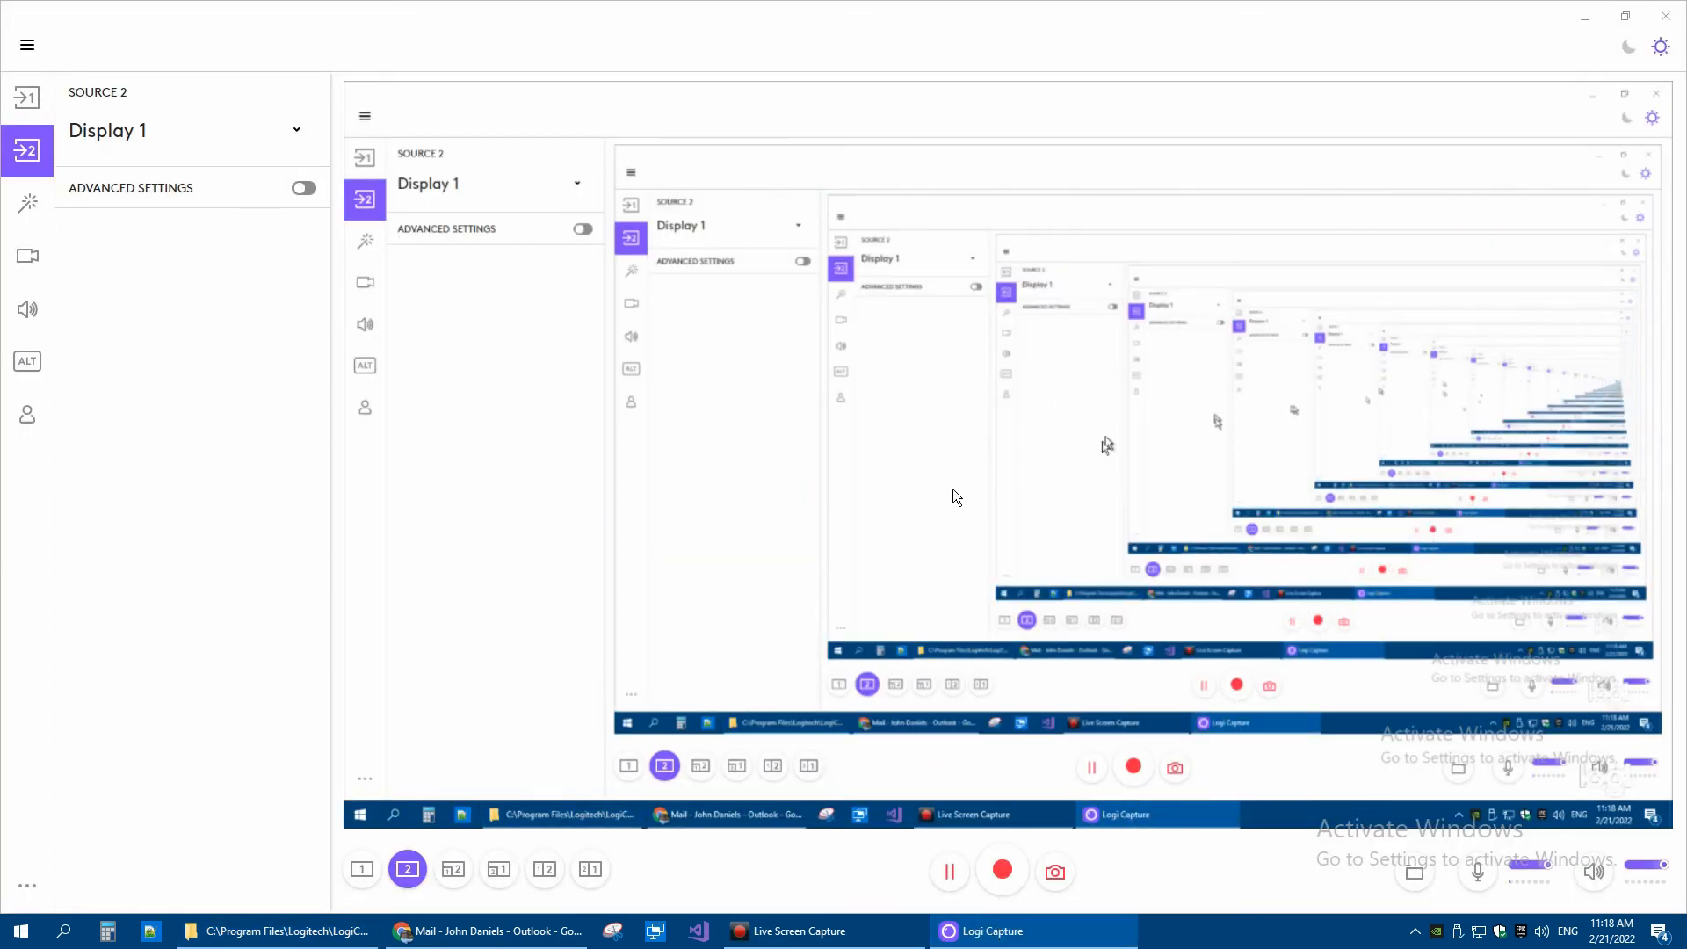
click(455, 872)
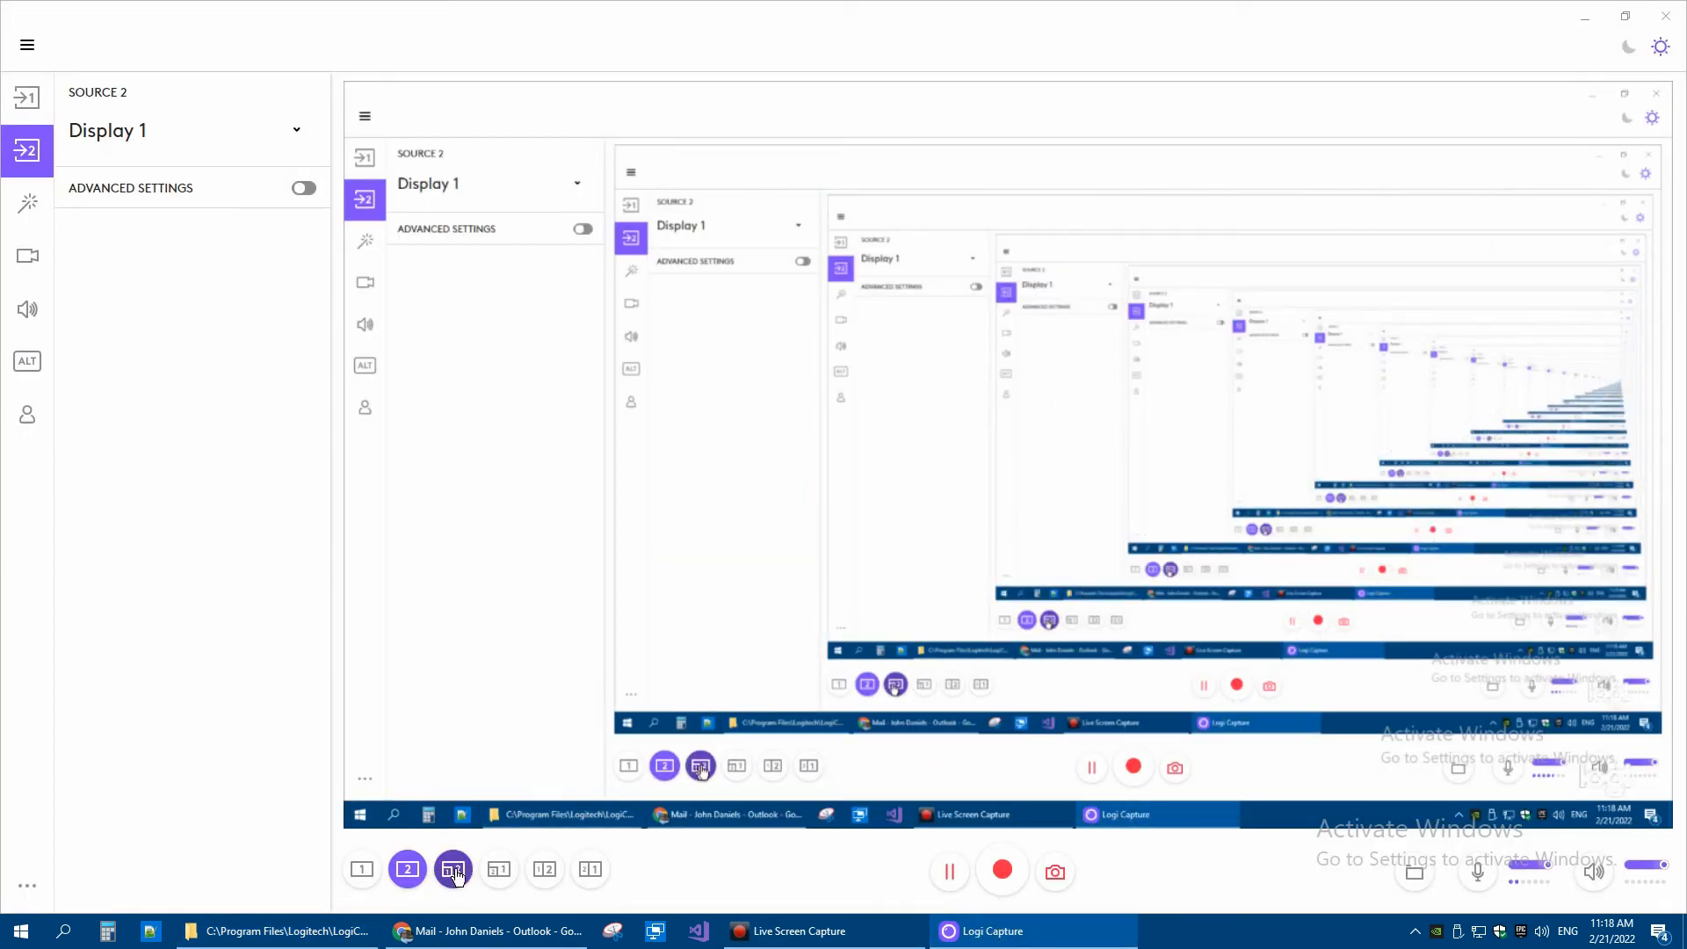